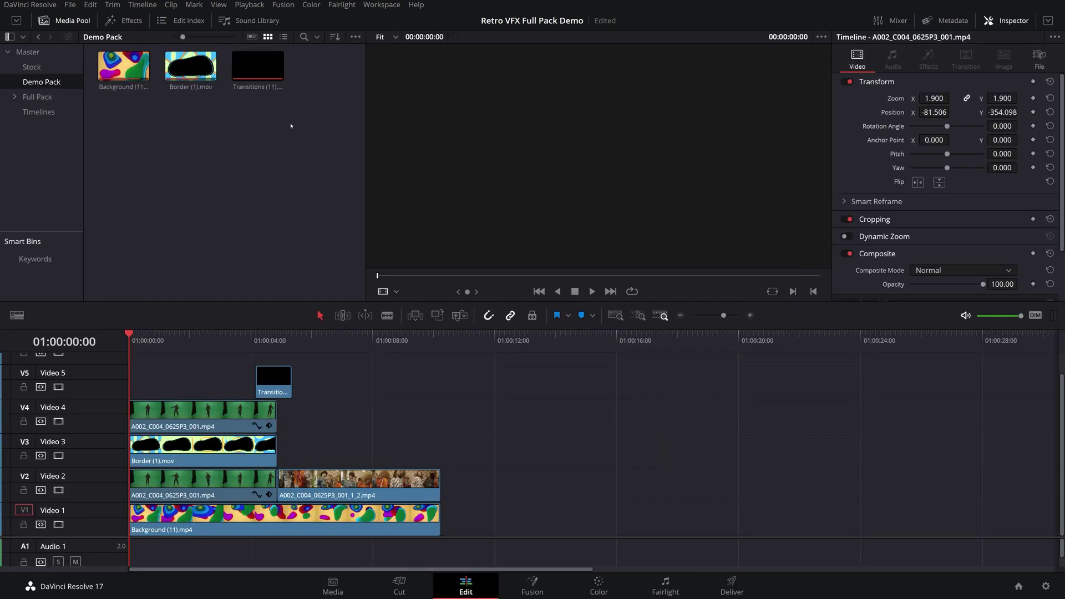
Select the three Demo Pack clips and play the finished Demo Pack timeline from its start.
{"action": "left_click_drag", "start_coordinate": [300, 129], "coordinate": [99, 55]}
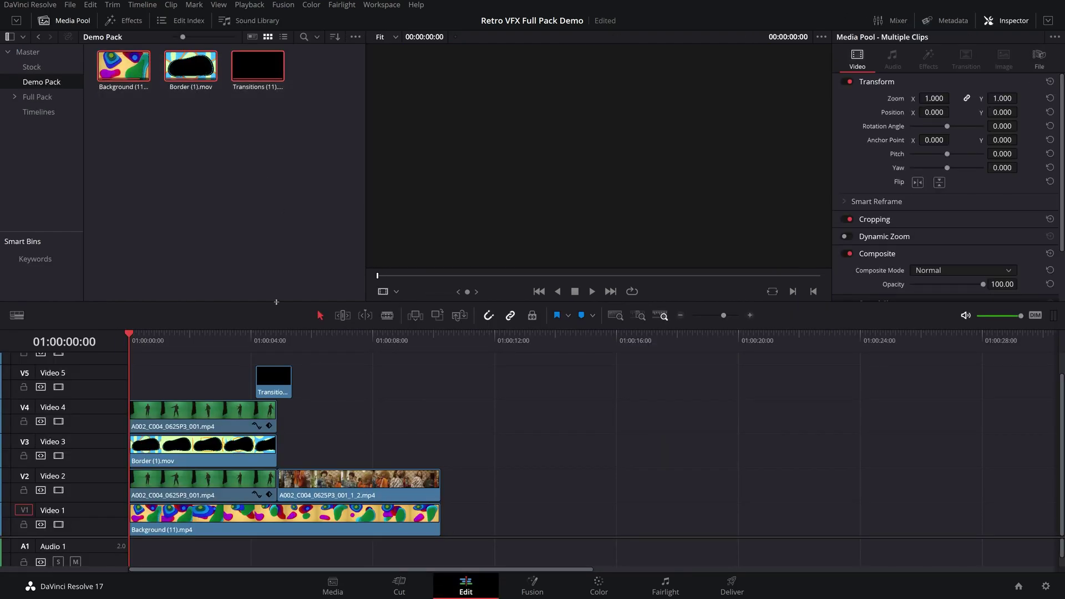
{"action": "left_click", "coordinate": [173, 359]}
{"action": "key", "text": "space"}
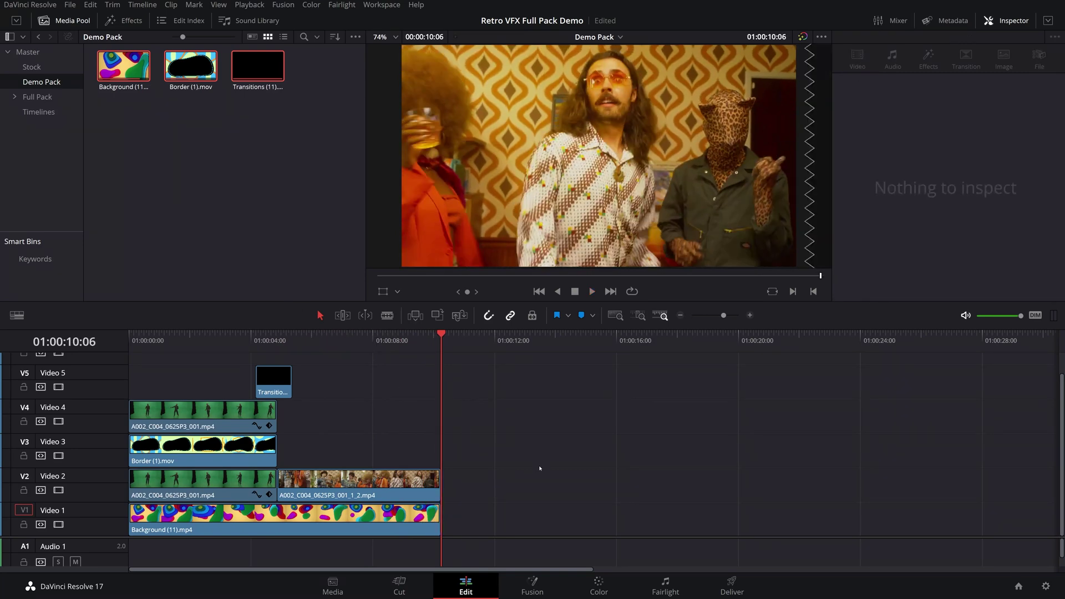
Add Background (11).mp4 to Video 1 after the existing clips, starting at about 01:00:13:08, and select it at 01:00:17:08.
{"action": "left_click_drag", "start_coordinate": [123, 66], "coordinate": [534, 521]}
{"action": "scroll", "coordinate": [558, 444], "scroll_direction": "down", "scroll_amount": 8}
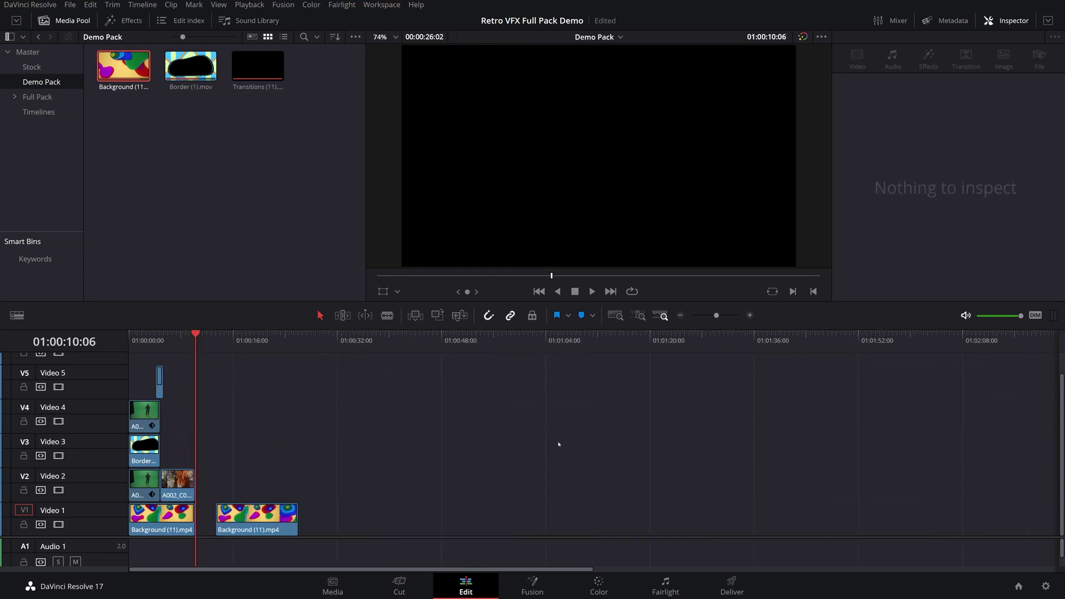
{"action": "scroll", "coordinate": [555, 445], "scroll_direction": "up", "scroll_amount": 2}
{"action": "left_click_drag", "start_coordinate": [346, 515], "coordinate": [429, 522]}
{"action": "left_click_drag", "start_coordinate": [339, 340], "coordinate": [292, 349]}
{"action": "key", "text": "Delete"}
{"action": "left_click", "coordinate": [322, 515]}
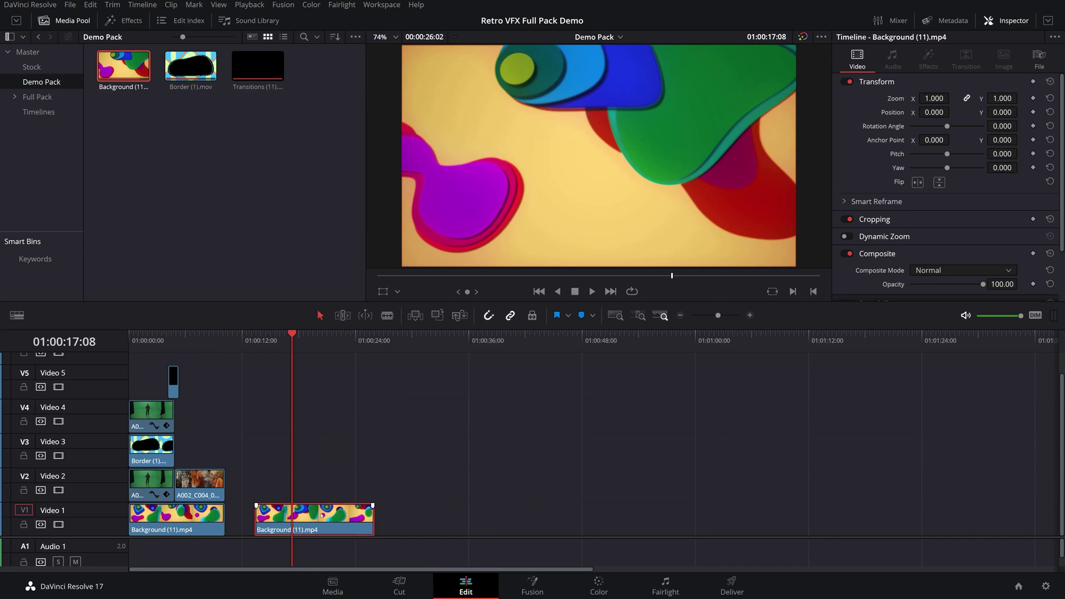
Set the hue of the newly added background clip to 66.80 in the primary color wheels.
{"action": "left_click", "coordinate": [599, 588]}
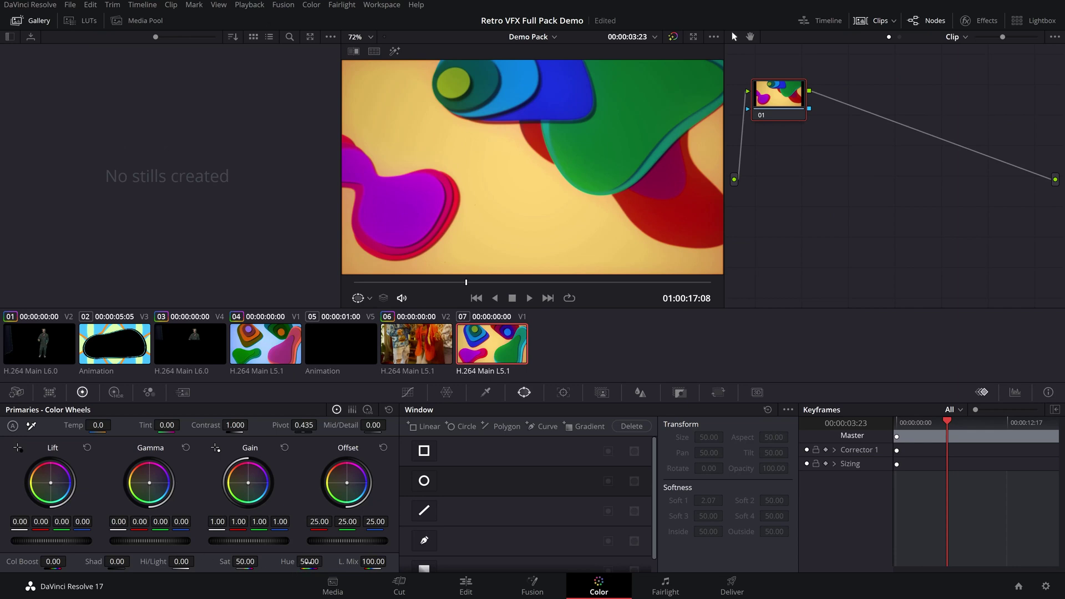
{"action": "left_click_drag", "start_coordinate": [325, 560], "coordinate": [325, 561]}
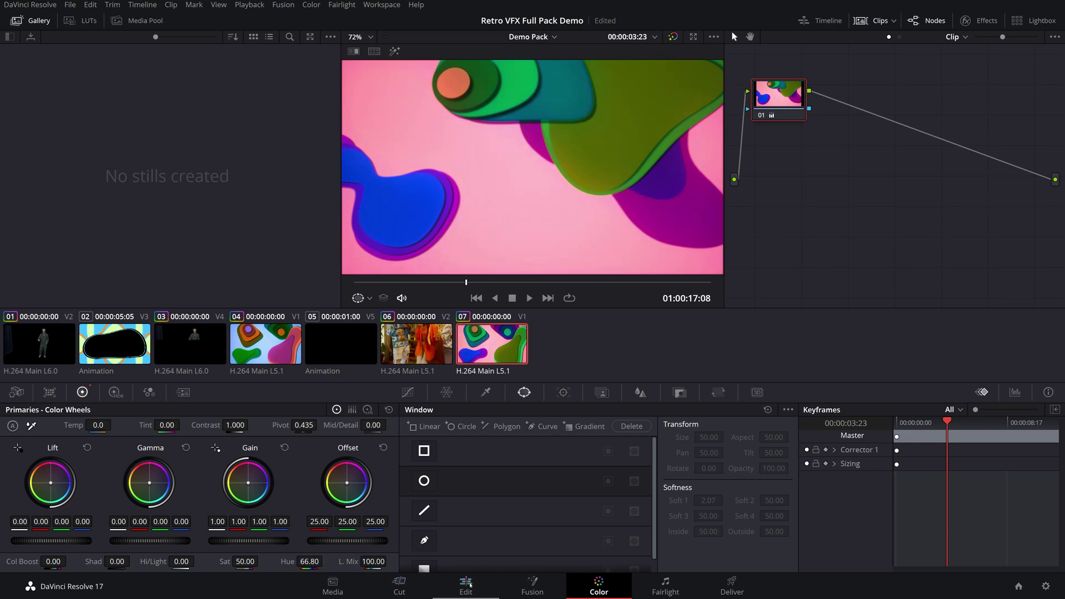
{"action": "left_click", "coordinate": [466, 583]}
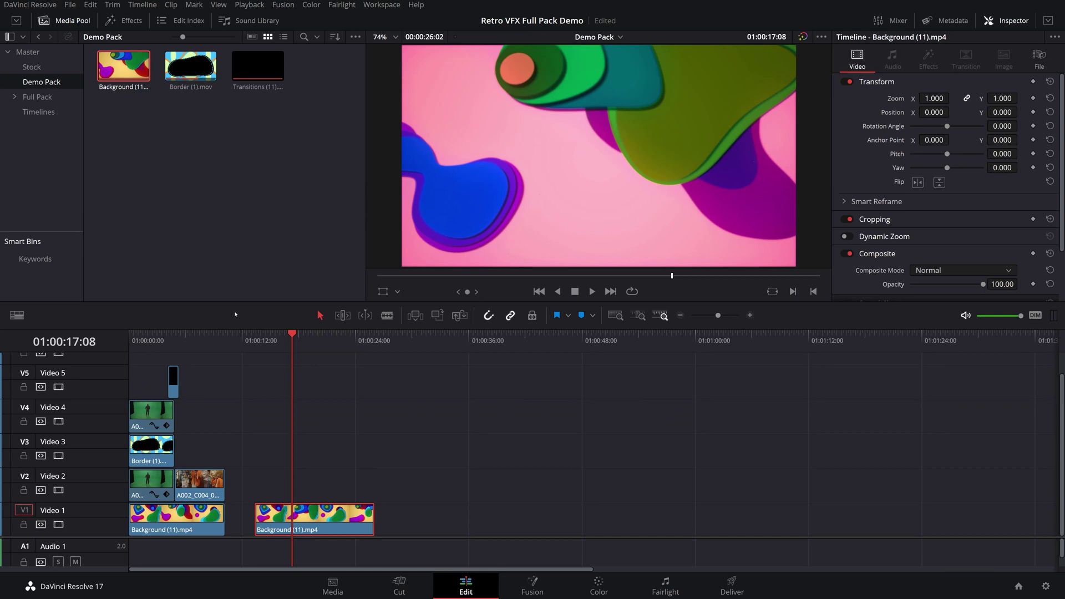
Place the green-screen clip A002_C004_0625P3_001.mp4 from the Stock bin on Video 2 at 01:00:13:08, directly above the new background.
{"action": "left_click_drag", "start_coordinate": [280, 349], "coordinate": [261, 348]}
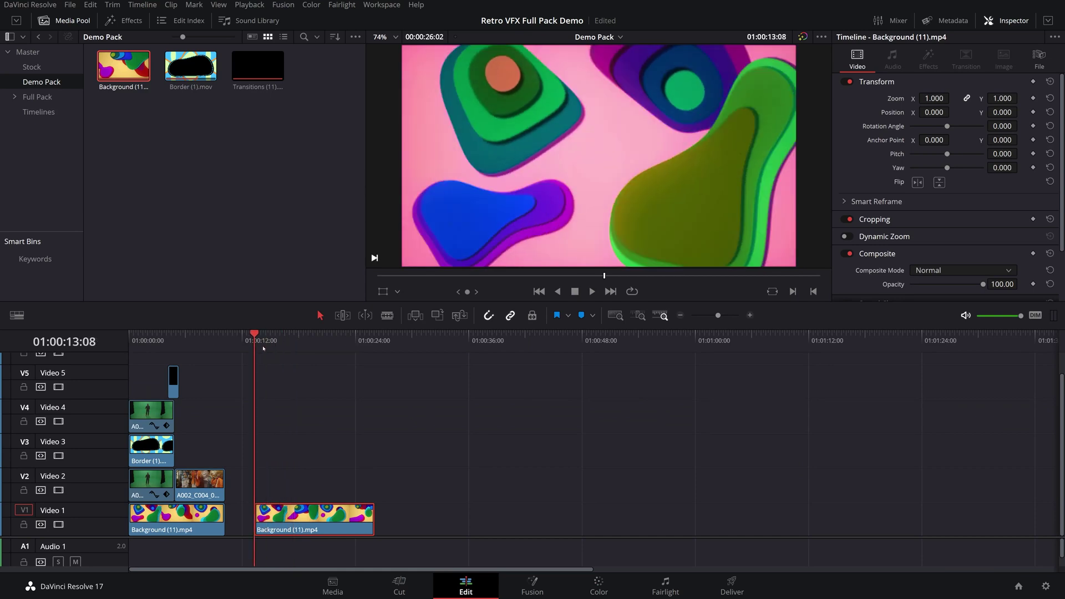
{"action": "left_click", "coordinate": [123, 65]}
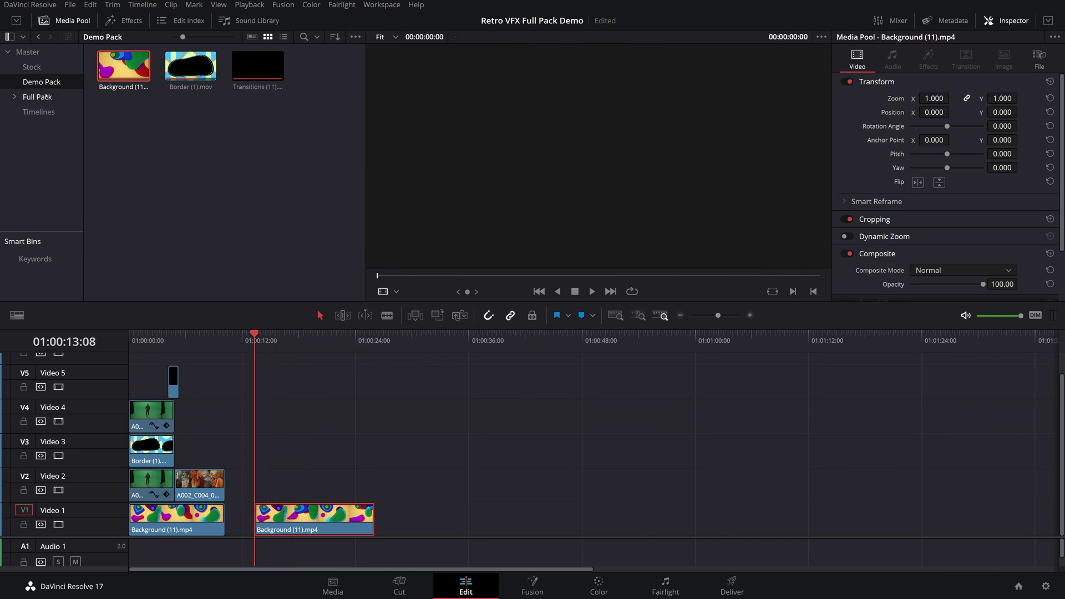
{"action": "left_click", "coordinate": [32, 66]}
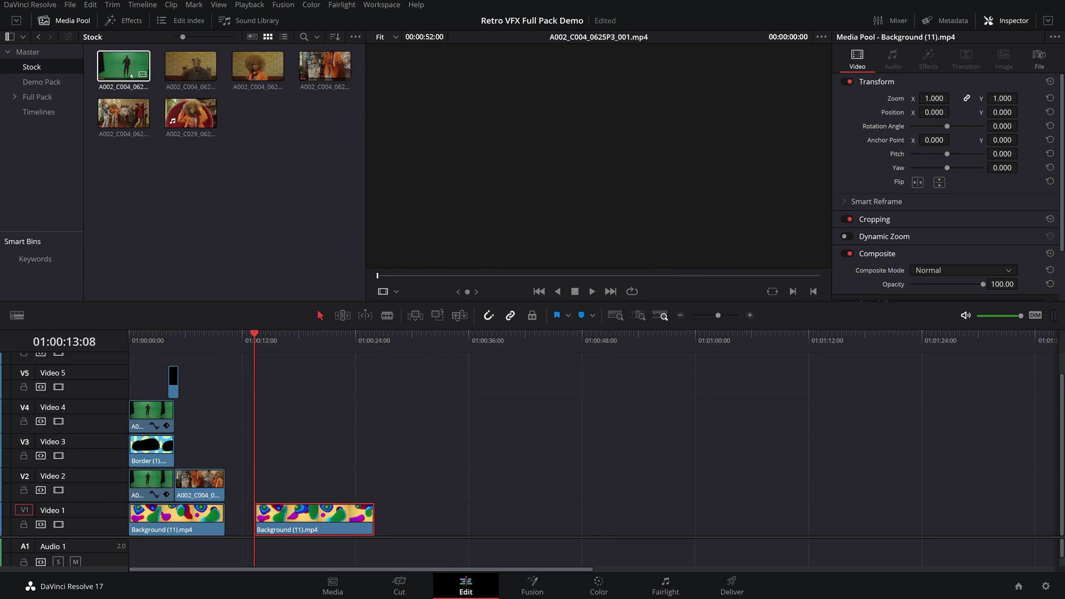
{"action": "left_click_drag", "start_coordinate": [123, 71], "coordinate": [258, 486]}
Trim the end of the new green-screen clip to match the end of the background clip below it.
{"action": "left_click_drag", "start_coordinate": [265, 333], "coordinate": [330, 344]}
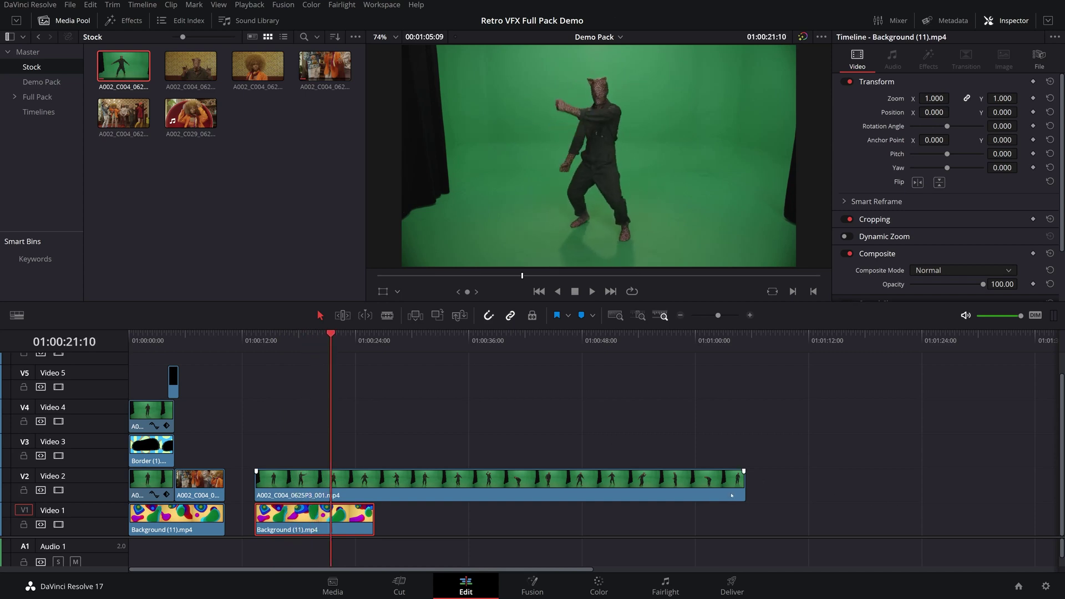
{"action": "left_click_drag", "start_coordinate": [742, 488], "coordinate": [383, 495]}
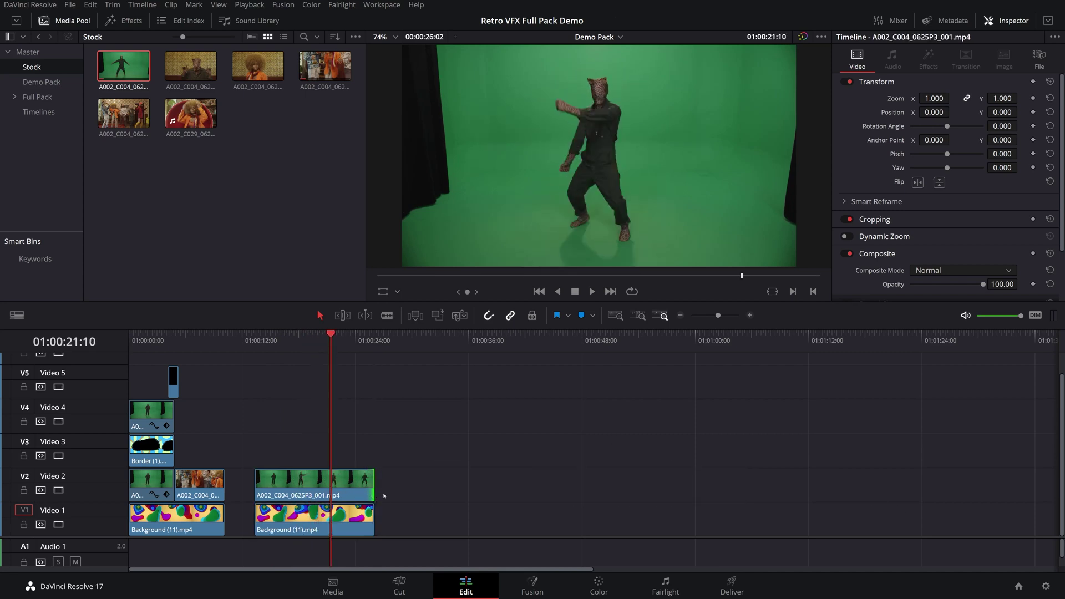
{"action": "left_click", "coordinate": [366, 480]}
Sample the green backdrop at 01:00:18:09 with the HSL Qualifier and invert the selection while viewing it in Highlight.
{"action": "left_click_drag", "start_coordinate": [331, 335], "coordinate": [302, 336]}
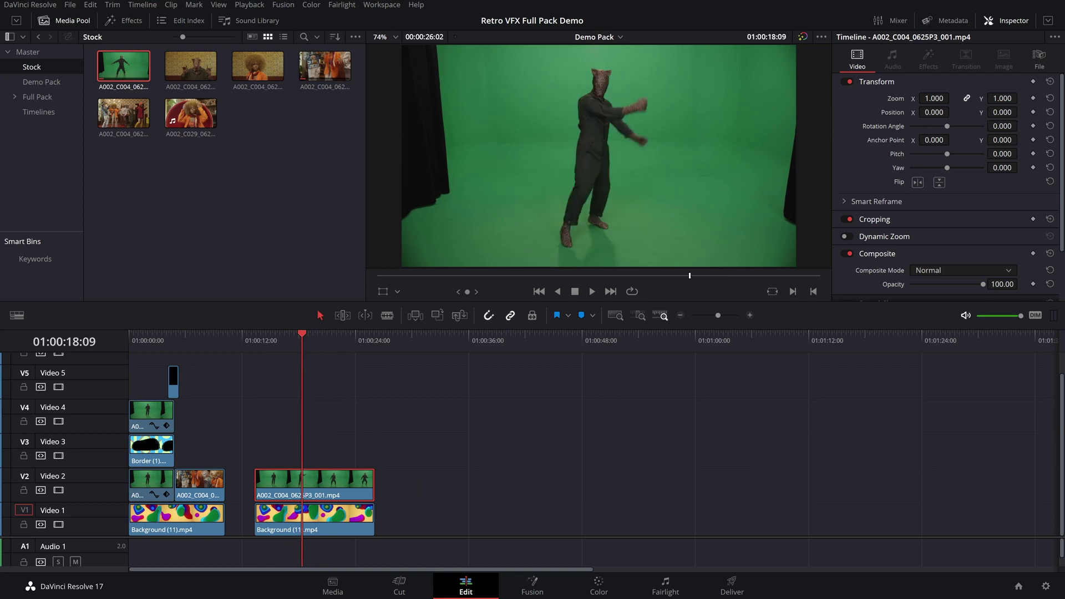
{"action": "left_click", "coordinate": [599, 586]}
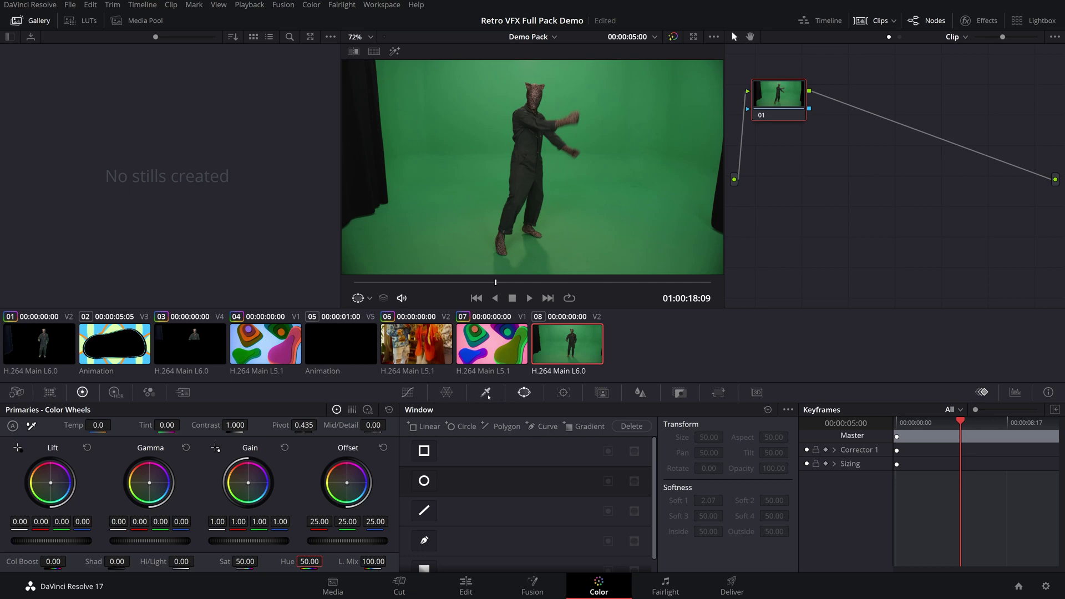
{"action": "left_click", "coordinate": [487, 393]}
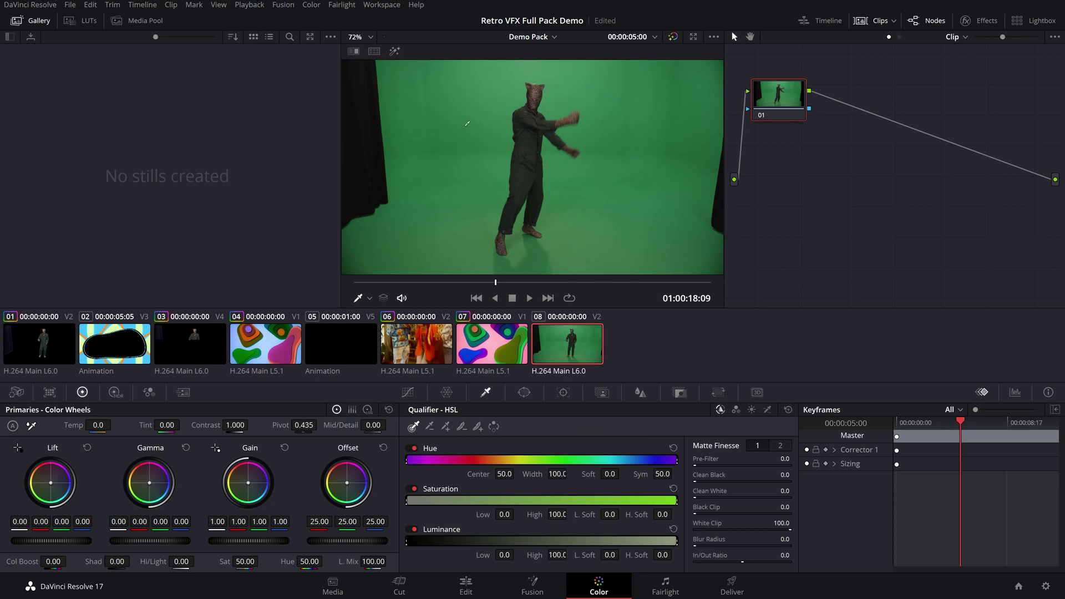
{"action": "left_click", "coordinate": [467, 123]}
{"action": "left_click_drag", "start_coordinate": [462, 173], "coordinate": [463, 177]}
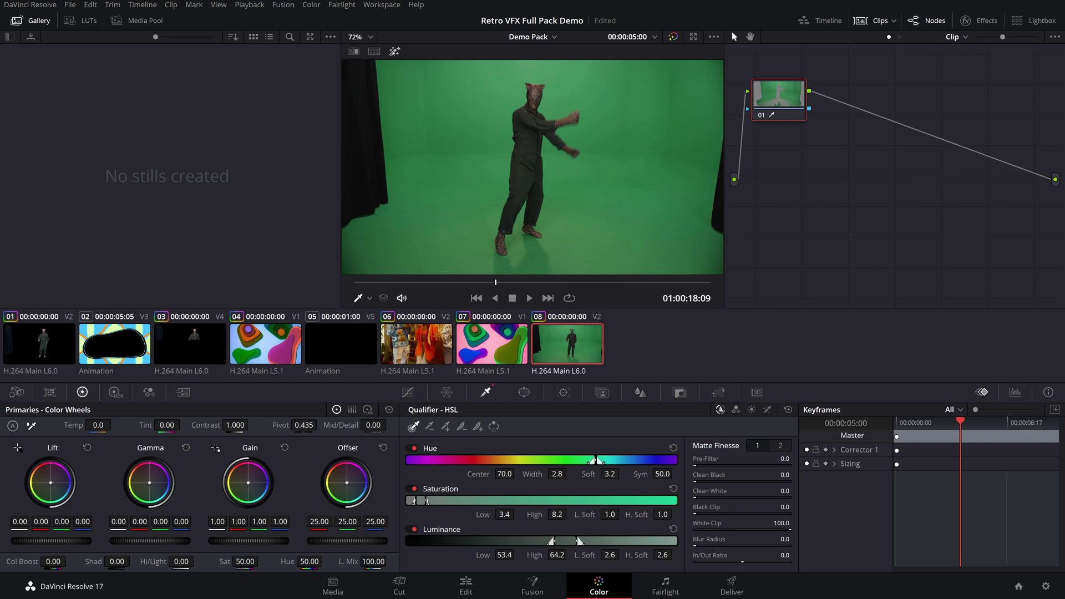
{"action": "left_click", "coordinate": [394, 51]}
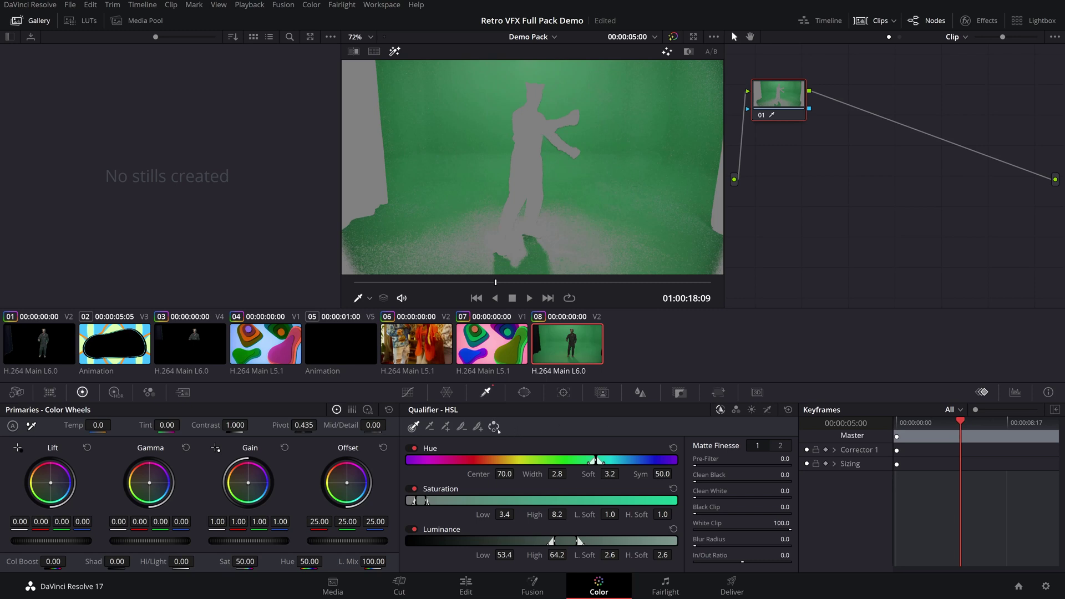
{"action": "left_click", "coordinate": [494, 426]}
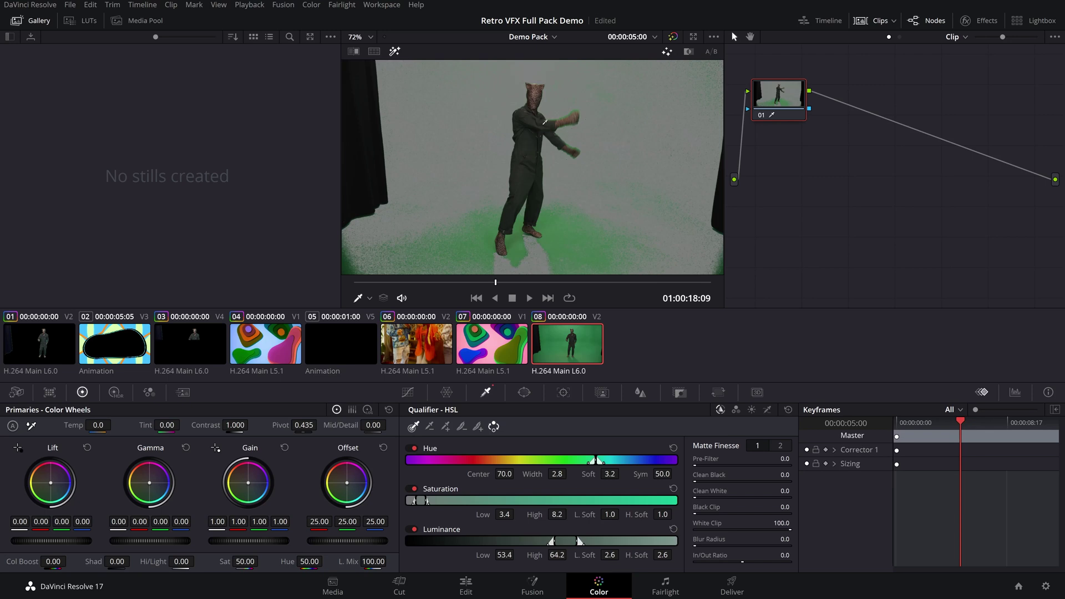
Set the qualifier's Pre-Filter to 5.2 while inspecting the dancer's edges up close.
{"action": "scroll", "coordinate": [571, 139], "scroll_direction": "up", "scroll_amount": 6}
{"action": "left_click_drag", "start_coordinate": [560, 118], "coordinate": [534, 149]}
{"action": "scroll", "coordinate": [546, 81], "scroll_direction": "up", "scroll_amount": 1}
{"action": "left_click_drag", "start_coordinate": [547, 81], "coordinate": [559, 191]}
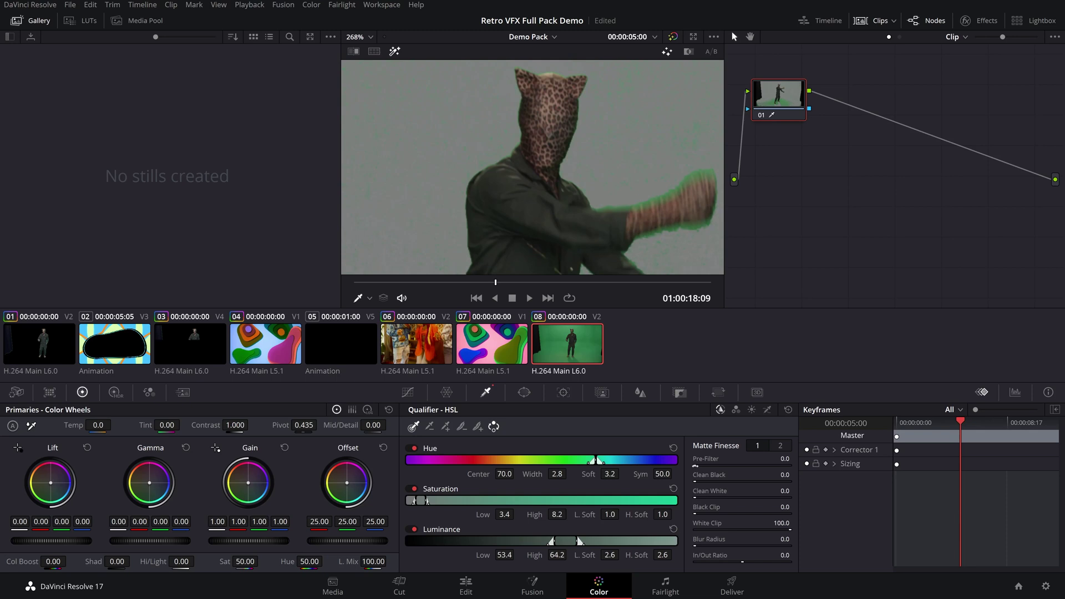
{"action": "left_click_drag", "start_coordinate": [695, 466], "coordinate": [696, 466]}
Show the highlight as a black-and-white matte and set Clean Black to 6.1.
{"action": "scroll", "coordinate": [489, 177], "scroll_direction": "down", "scroll_amount": 5}
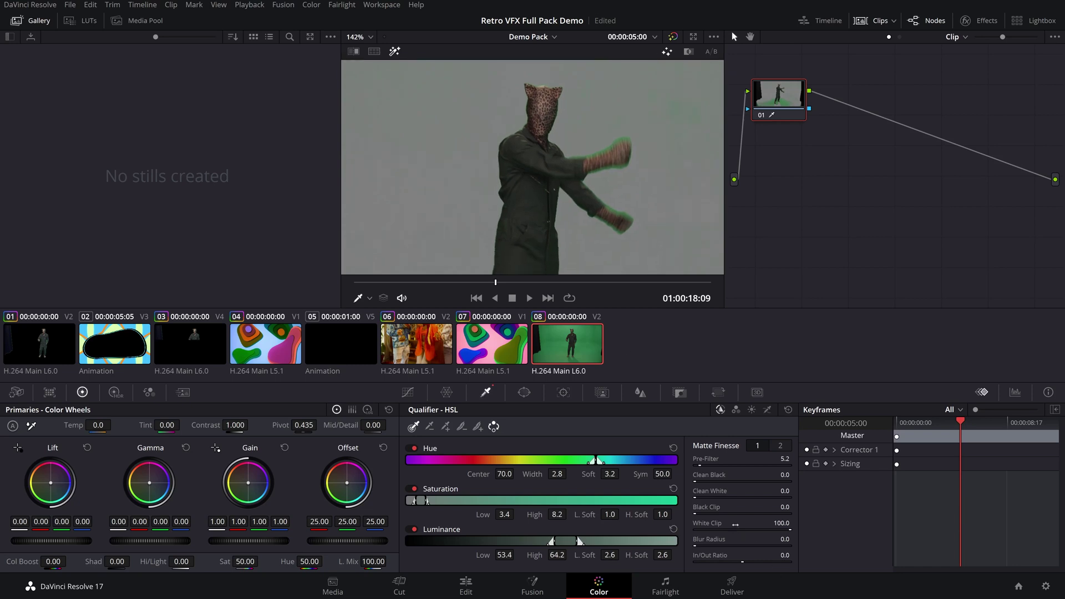
{"action": "left_click", "coordinate": [688, 51]}
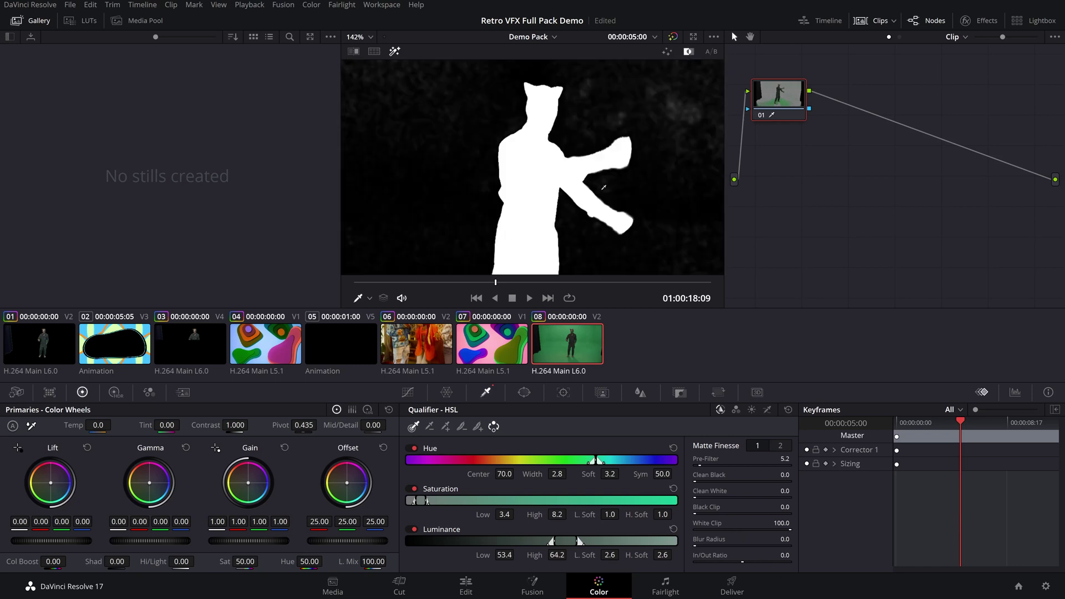
{"action": "scroll", "coordinate": [603, 187], "scroll_direction": "down", "scroll_amount": 2}
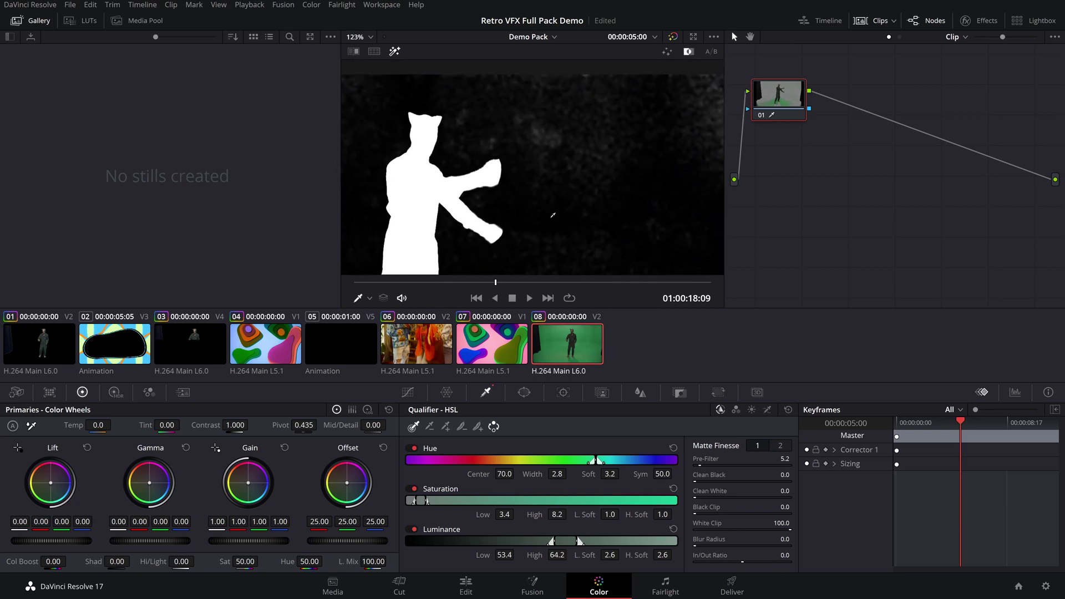
{"action": "scroll", "coordinate": [553, 215], "scroll_direction": "up", "scroll_amount": 2}
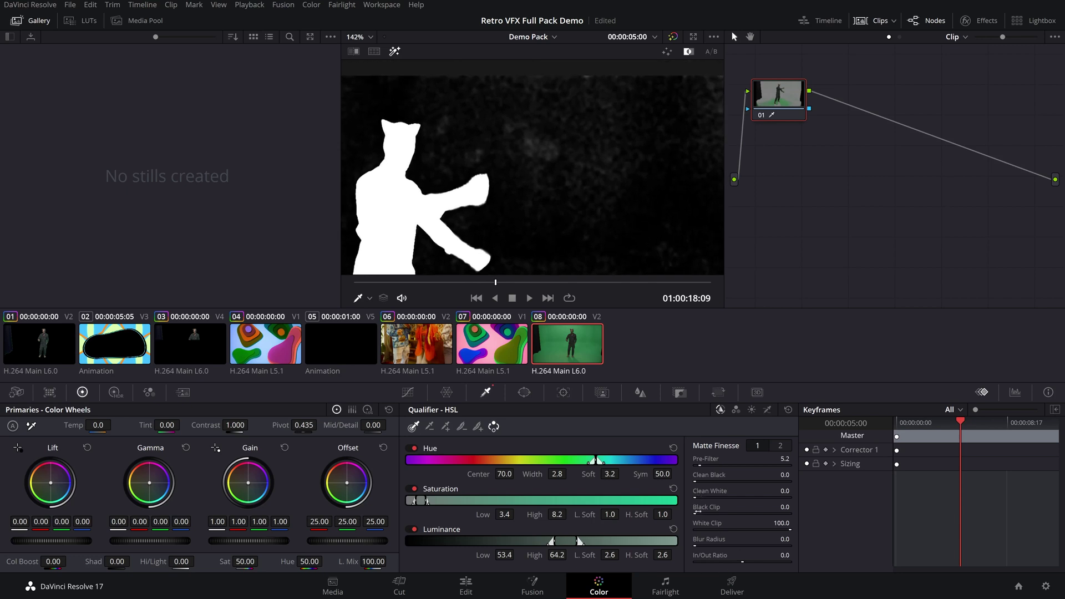
{"action": "left_click_drag", "start_coordinate": [784, 475], "coordinate": [813, 475]}
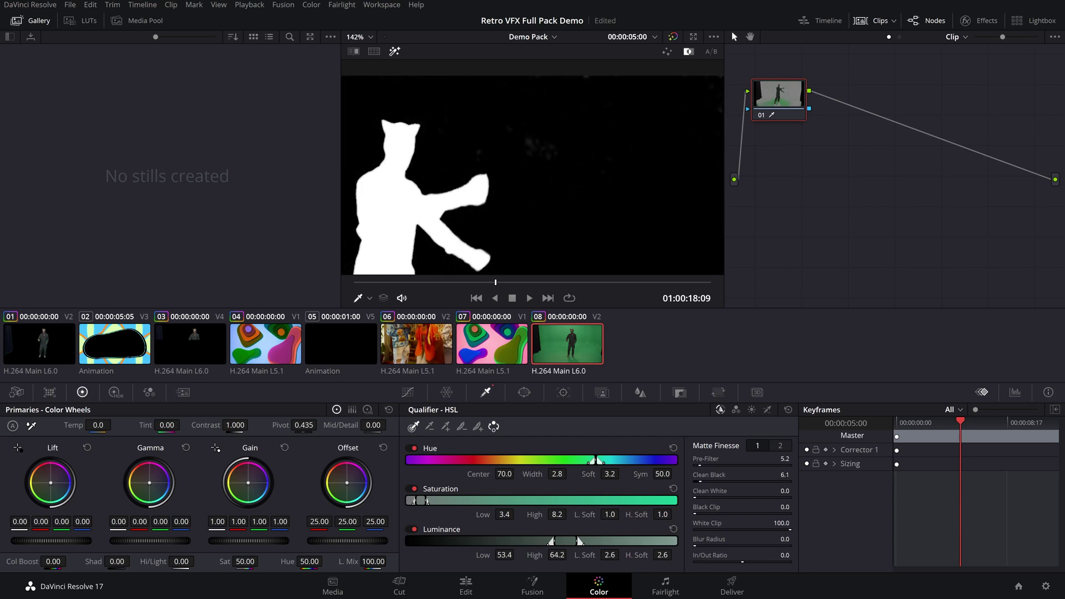
Set the matte's Clean White to 3.1 while checking the dancer's silhouette.
{"action": "scroll", "coordinate": [531, 173], "scroll_direction": "up", "scroll_amount": 5}
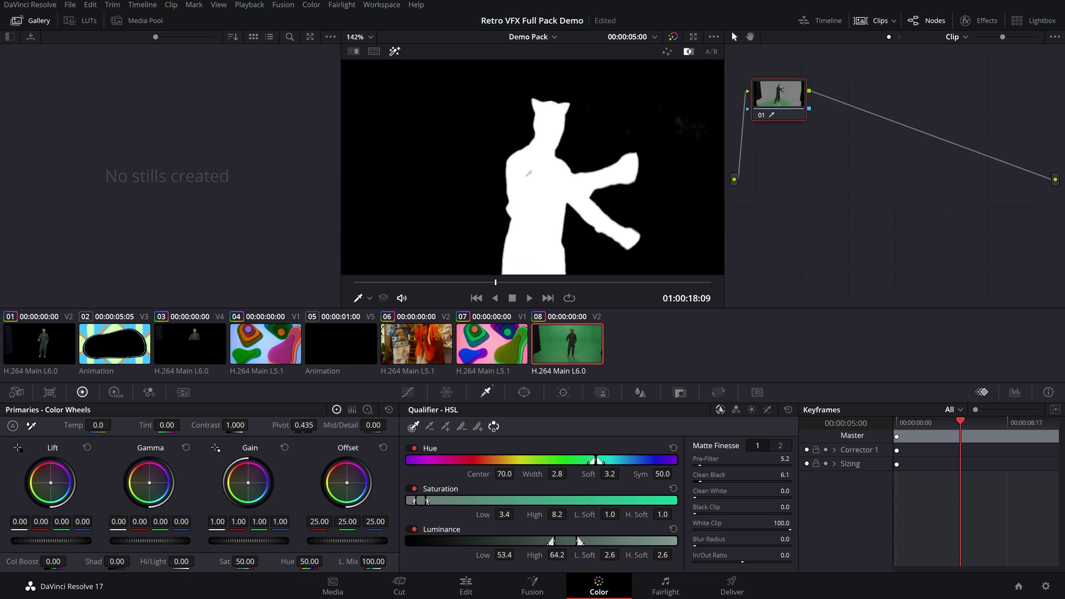
{"action": "left_click_drag", "start_coordinate": [574, 202], "coordinate": [528, 184]}
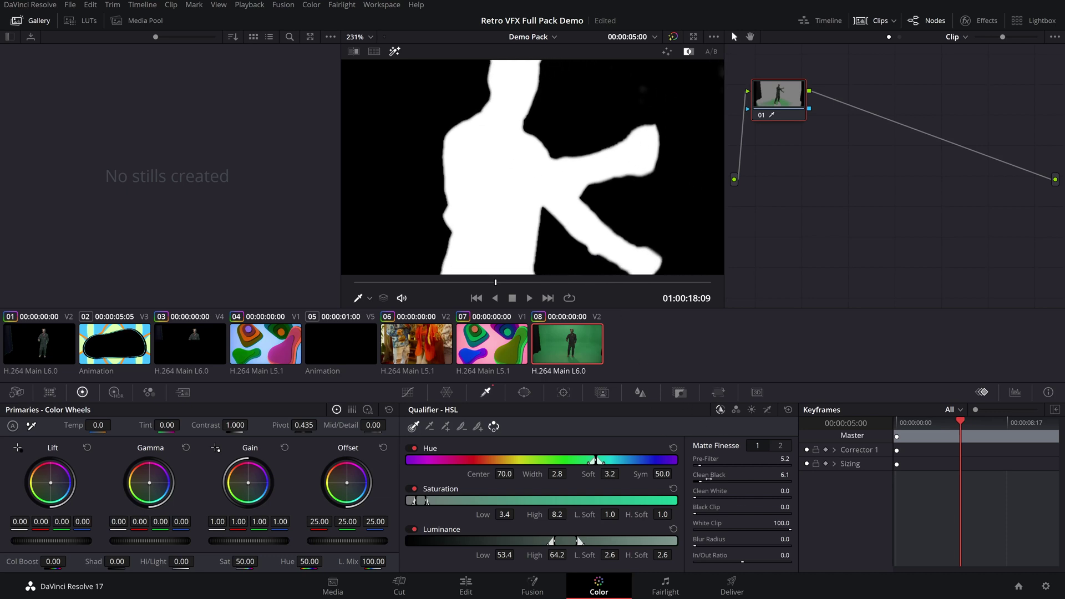
{"action": "left_click_drag", "start_coordinate": [698, 496], "coordinate": [701, 497]}
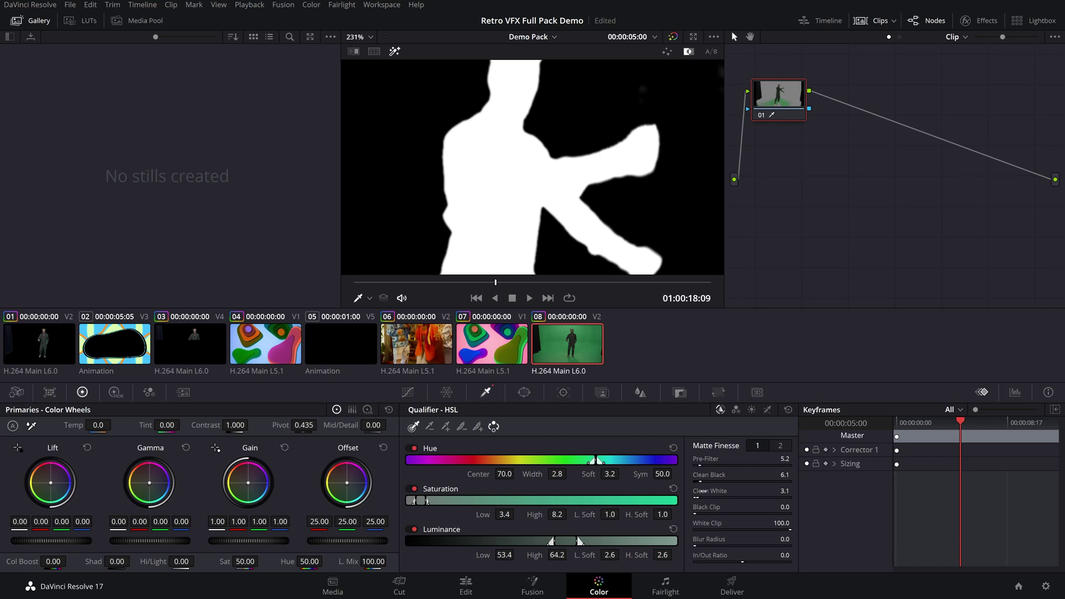
Remove the remaining grey specks around the dancer by setting the matte's Black Clip to 15.2.
{"action": "scroll", "coordinate": [555, 176], "scroll_direction": "down", "scroll_amount": 10}
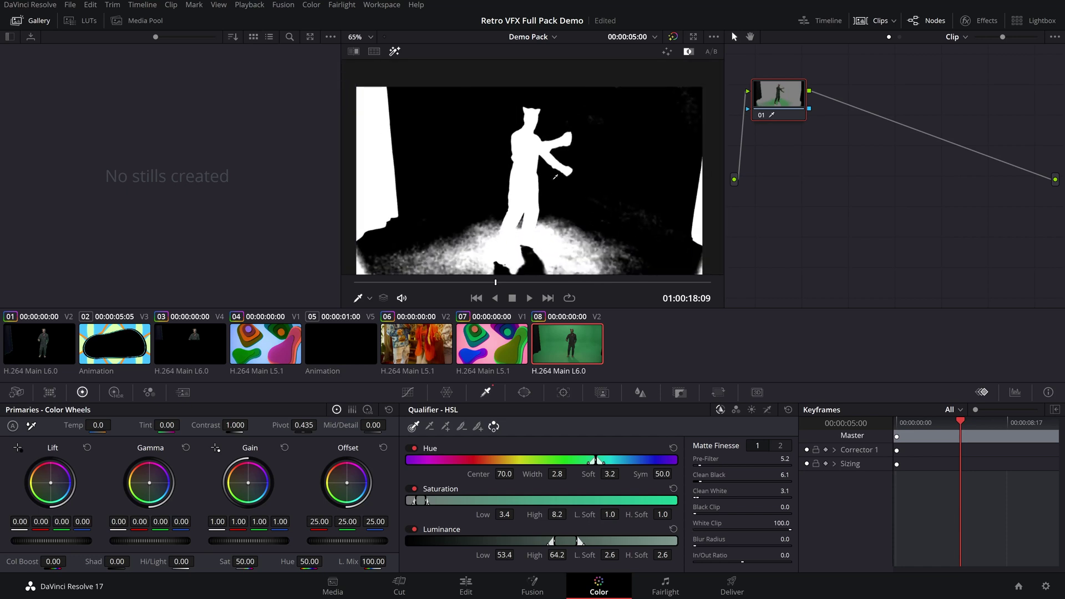
{"action": "scroll", "coordinate": [555, 176], "scroll_direction": "up", "scroll_amount": 5}
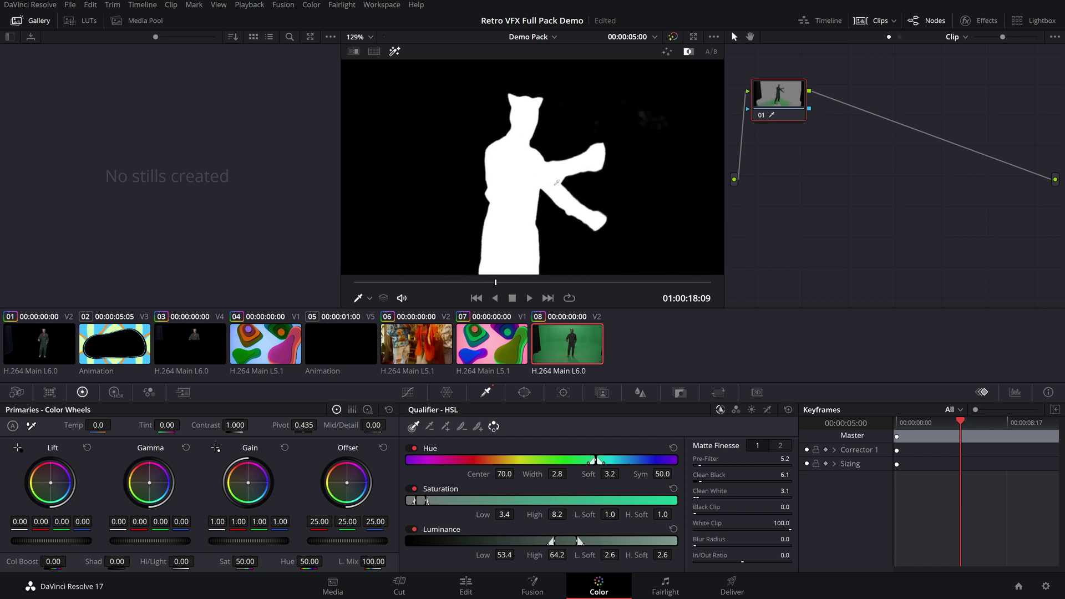
{"action": "scroll", "coordinate": [556, 181], "scroll_direction": "up", "scroll_amount": 3}
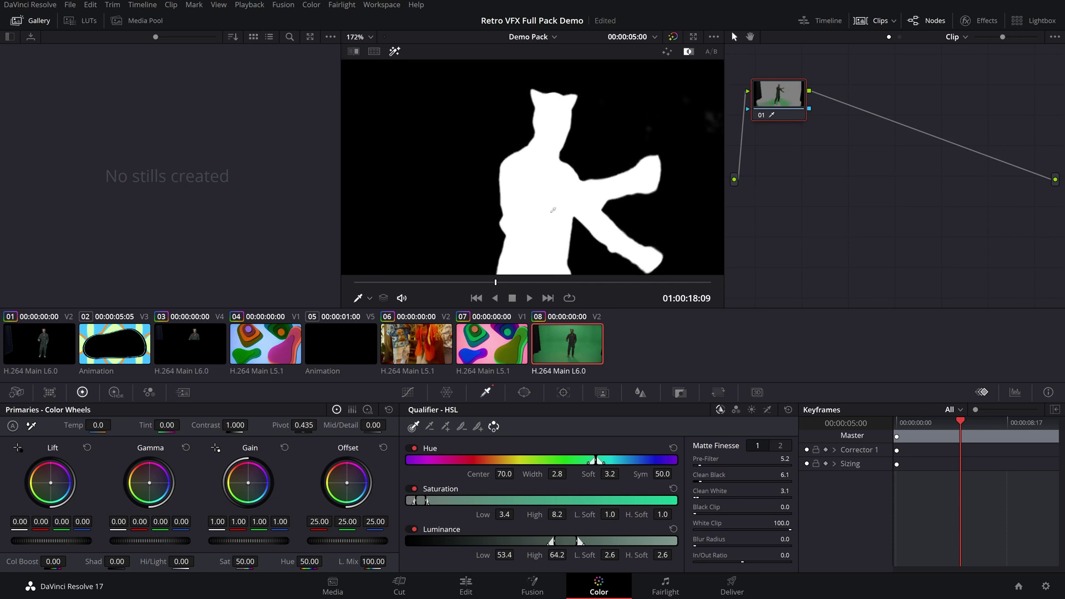
{"action": "left_click_drag", "start_coordinate": [553, 211], "coordinate": [481, 223]}
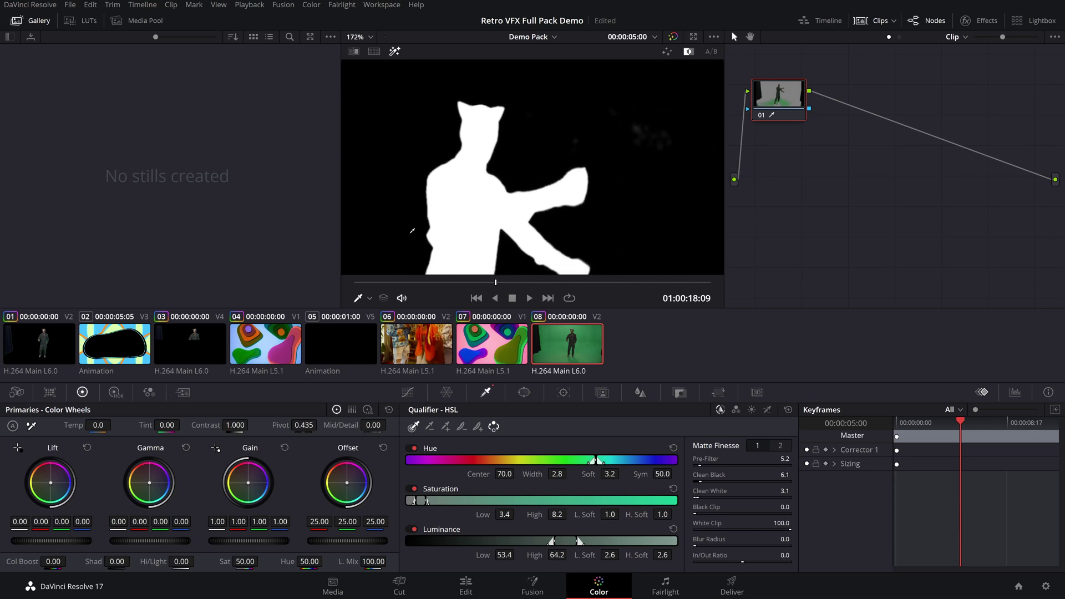
{"action": "left_click_drag", "start_coordinate": [412, 231], "coordinate": [417, 232]}
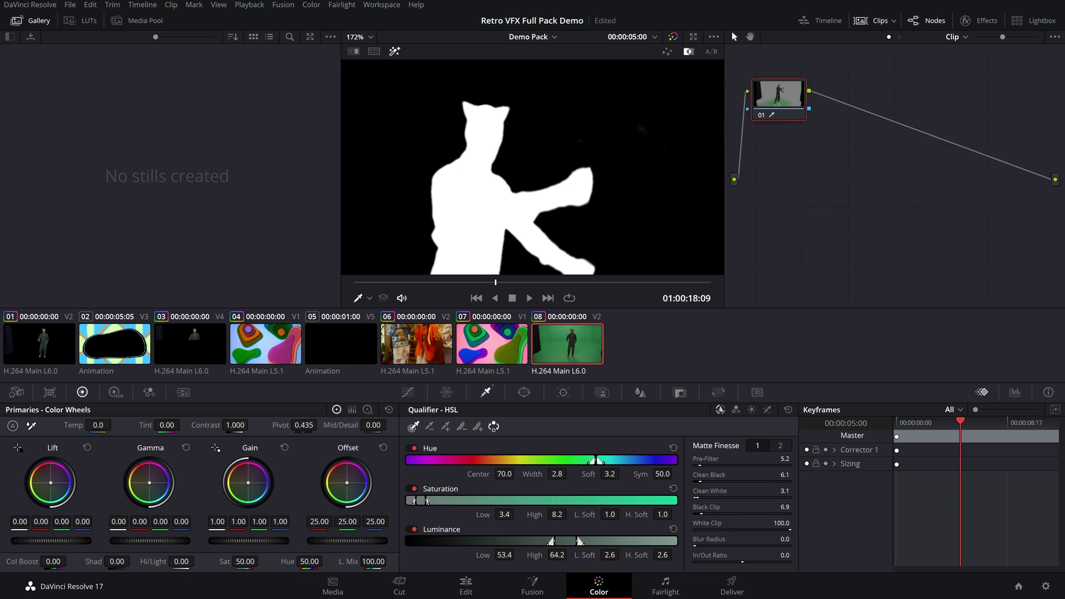
{"action": "left_click_drag", "start_coordinate": [701, 513], "coordinate": [709, 513]}
Switch from the black-and-white matte back to the standard highlight and inspect the keyed dancer.
{"action": "scroll", "coordinate": [542, 151], "scroll_direction": "down", "scroll_amount": 3}
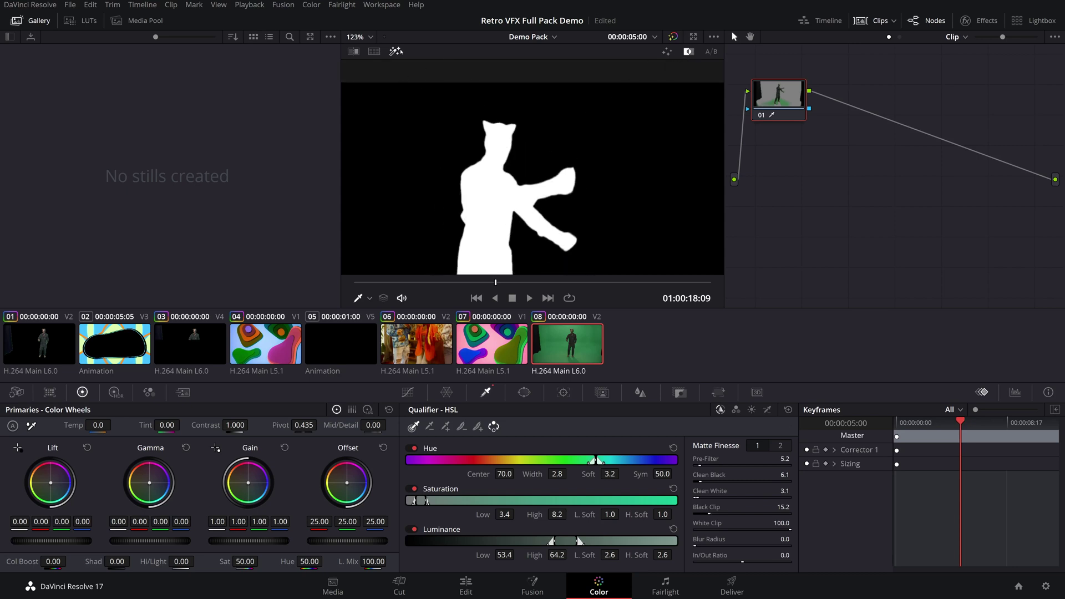
{"action": "key", "text": "shift+h"}
{"action": "scroll", "coordinate": [520, 197], "scroll_direction": "down", "scroll_amount": 2}
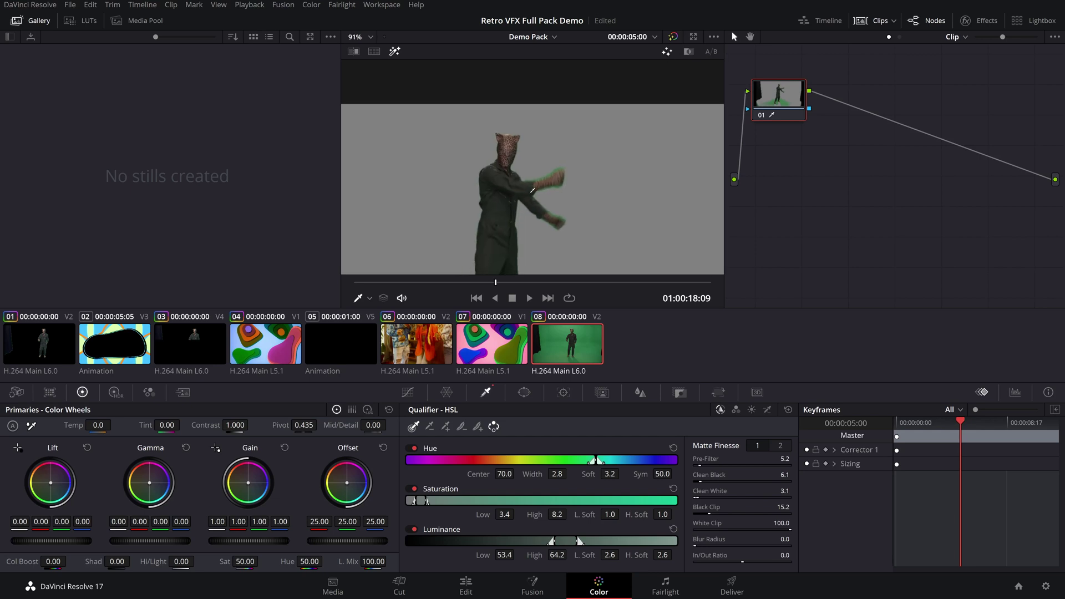
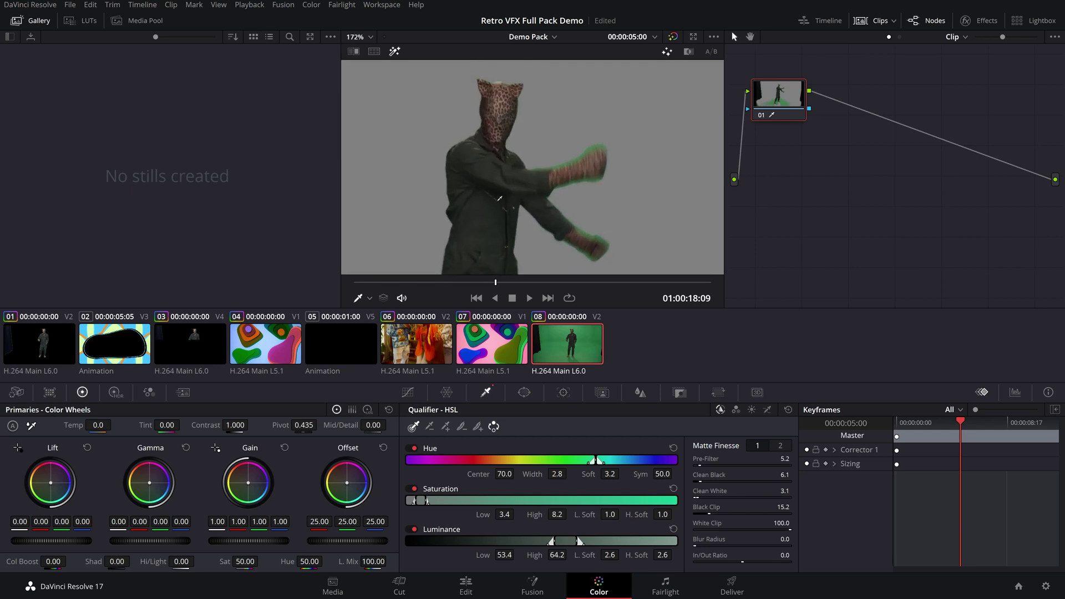
Set the matte finesse Morph Radius to 22.5 with the Shrink operation to tighten the green edges around the dancer.
{"action": "left_click_drag", "start_coordinate": [595, 194], "coordinate": [512, 204]}
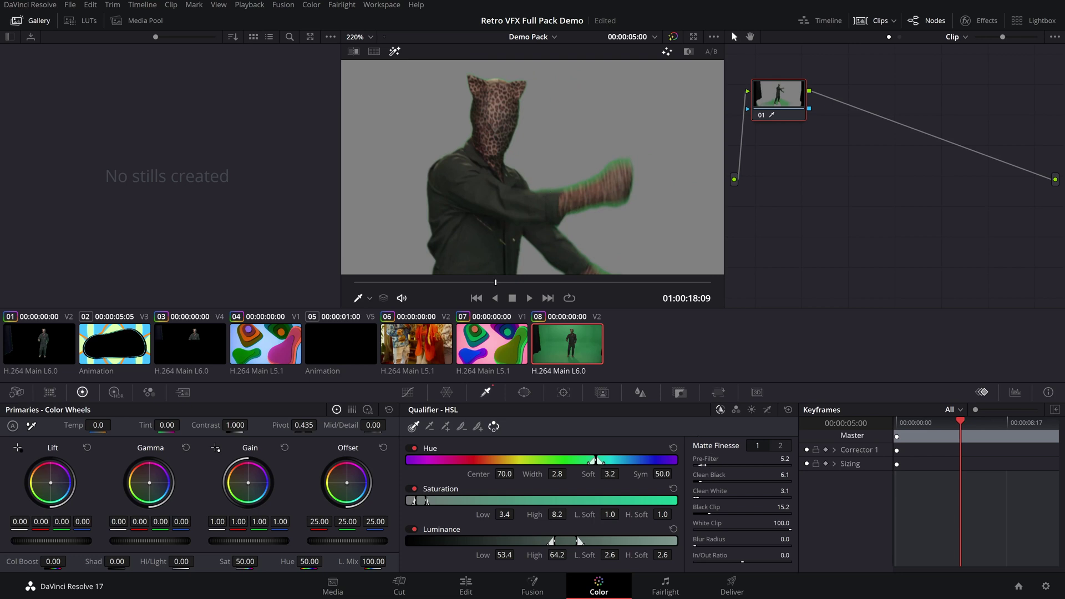
{"action": "left_click_drag", "start_coordinate": [782, 459], "coordinate": [794, 458]}
{"action": "left_click", "coordinate": [781, 446]}
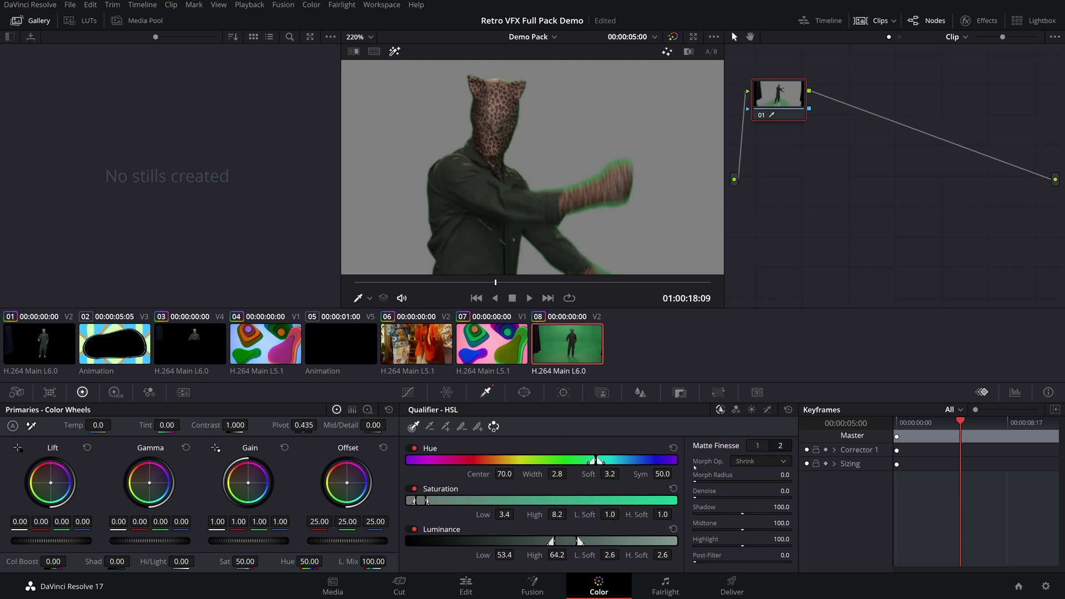
{"action": "key", "text": "ctrl+s"}
{"action": "left_click_drag", "start_coordinate": [696, 482], "coordinate": [698, 482]}
{"action": "left_click_drag", "start_coordinate": [708, 481], "coordinate": [713, 481]}
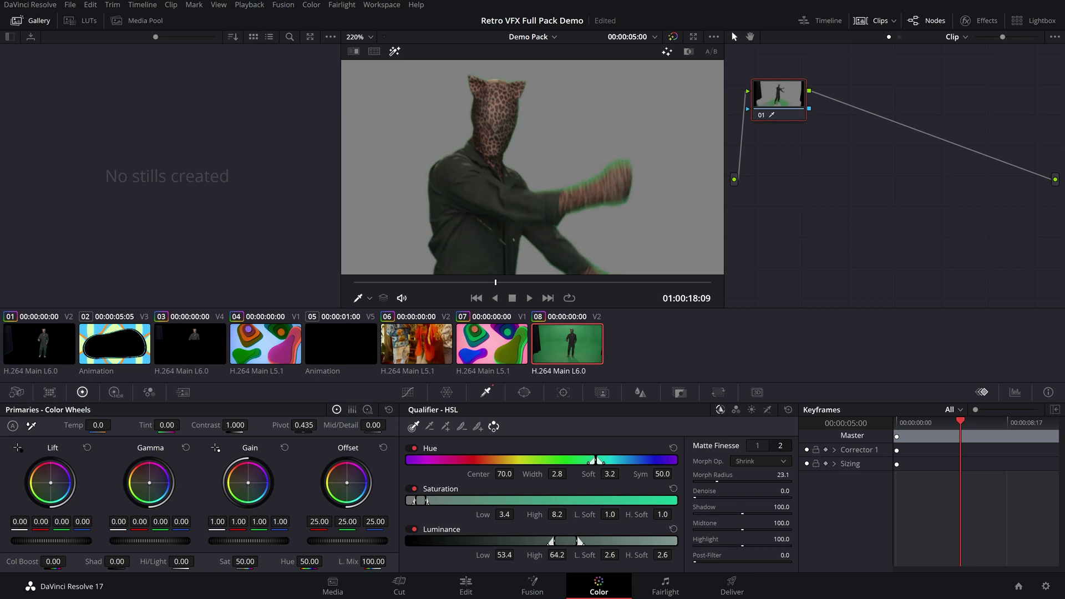
{"action": "scroll", "coordinate": [540, 183], "scroll_direction": "down", "scroll_amount": 5}
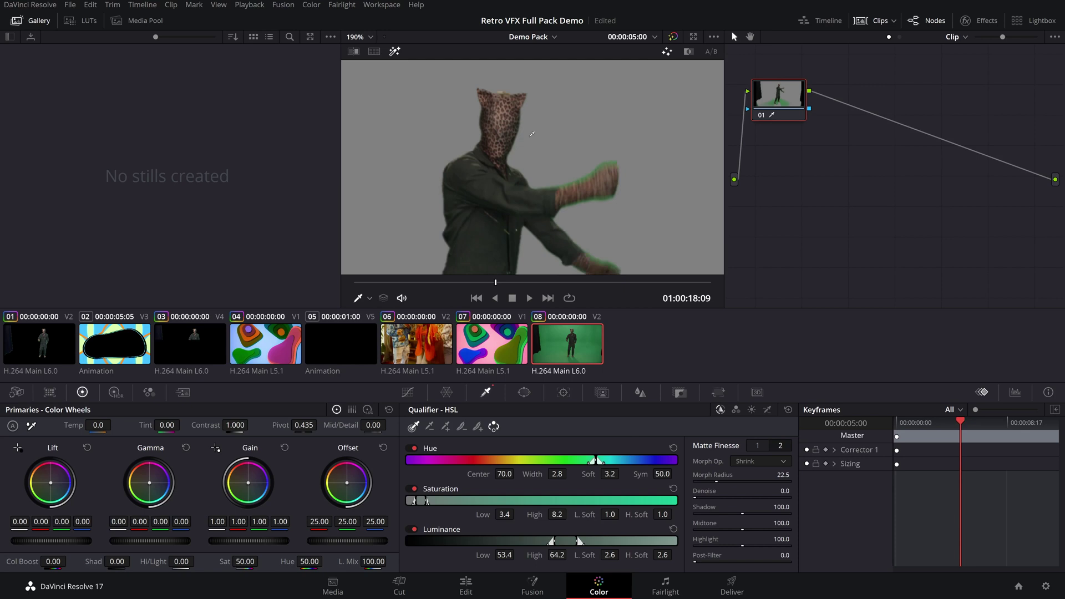
Set the matte's Pre-Filter to 30.4 and Blur Radius to 0.1 while checking the edges around the dancer's hands.
{"action": "left_click_drag", "start_coordinate": [548, 196], "coordinate": [511, 167]}
{"action": "scroll", "coordinate": [511, 166], "scroll_direction": "up", "scroll_amount": 3}
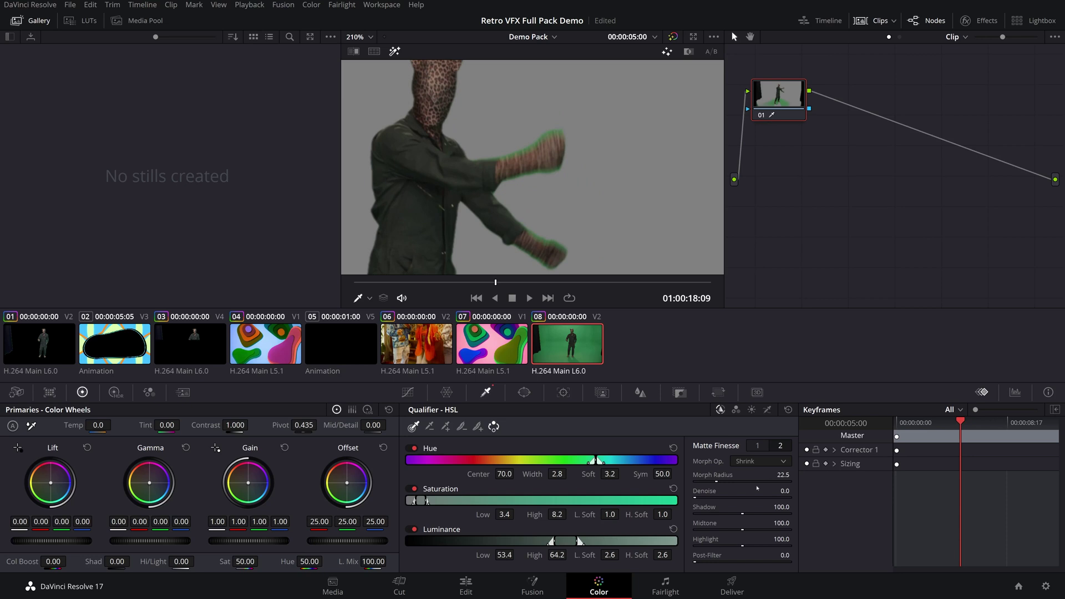
{"action": "left_click", "coordinate": [755, 446]}
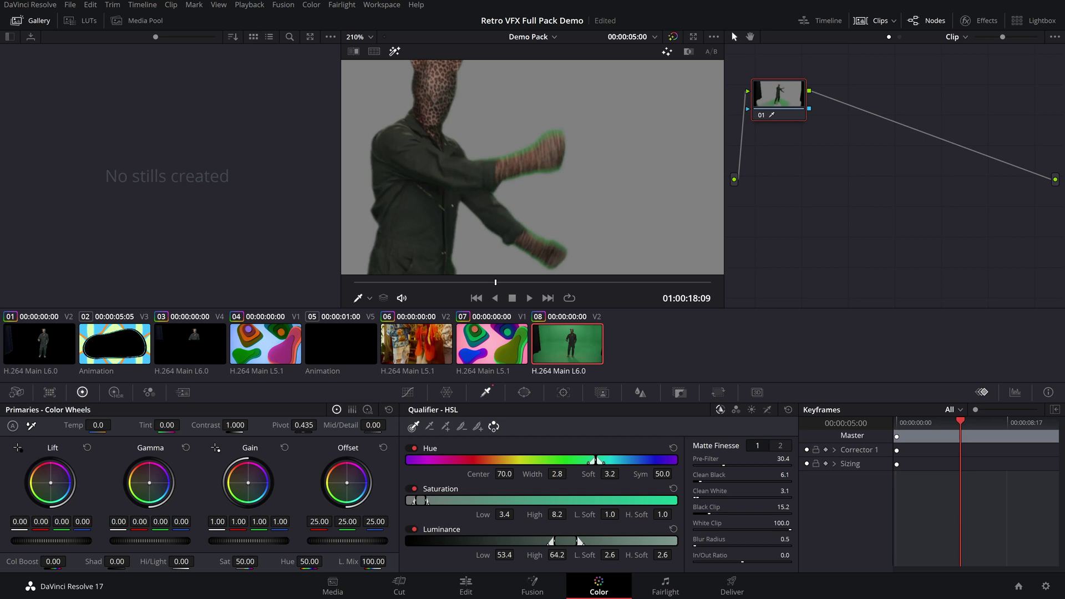
{"action": "scroll", "coordinate": [511, 132], "scroll_direction": "down", "scroll_amount": 5}
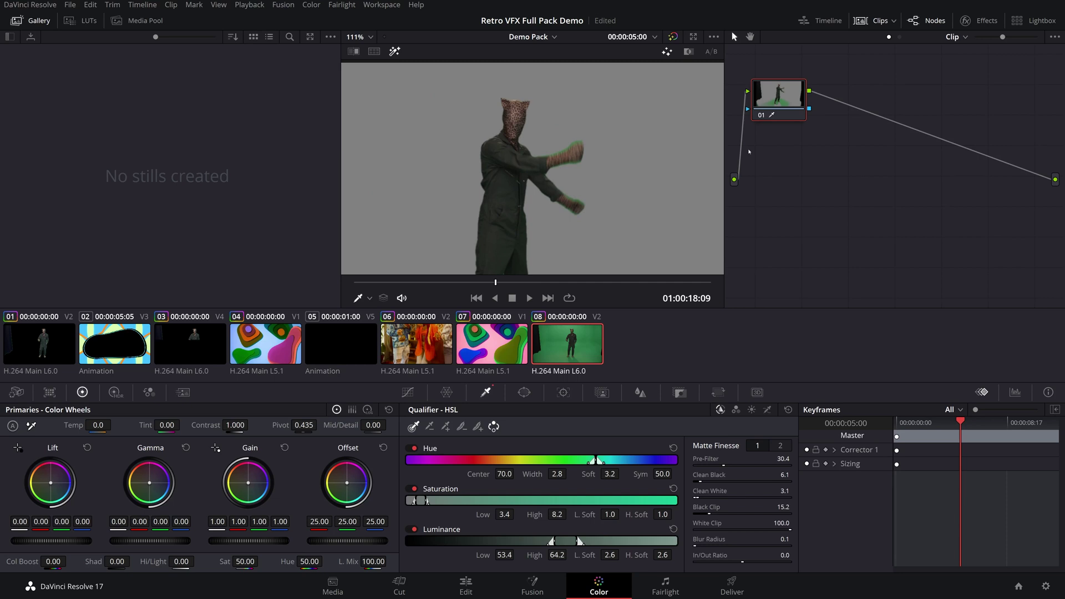
Add an alpha output to the node graph and connect node 01's key output to it.
{"action": "left_click_drag", "start_coordinate": [776, 101], "coordinate": [796, 179]}
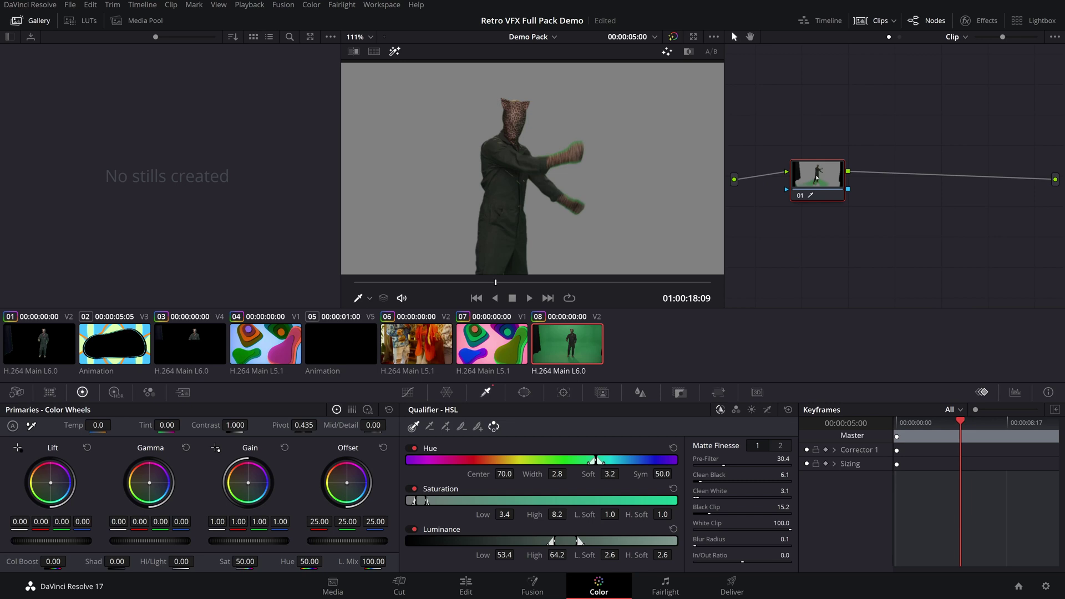
{"action": "right_click", "coordinate": [998, 208]}
{"action": "left_click", "coordinate": [941, 250]}
{"action": "left_click_drag", "start_coordinate": [844, 190], "coordinate": [852, 211]}
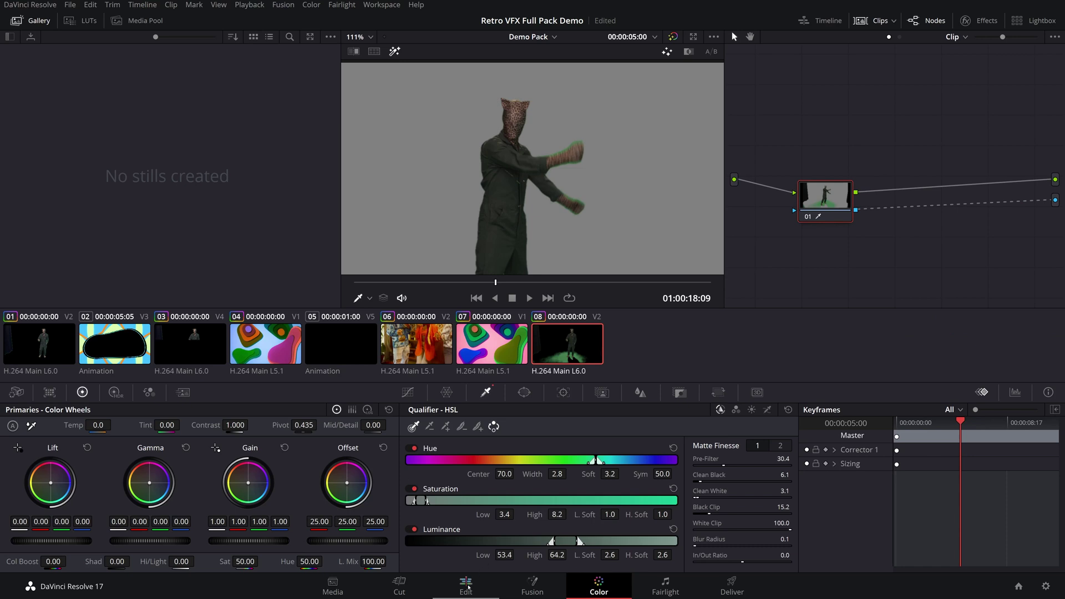
On the Edit page, scale the Video 2 dancer clip to a zoom of 1.877 and reposition it to X -48.600, Y -372.600.
{"action": "left_click", "coordinate": [466, 586]}
{"action": "mouse_move", "coordinate": [289, 344]}
{"action": "left_mouse_down"}
{"action": "mouse_move", "coordinate": [276, 348]}
{"action": "mouse_move", "coordinate": [294, 349]}
{"action": "left_mouse_up"}
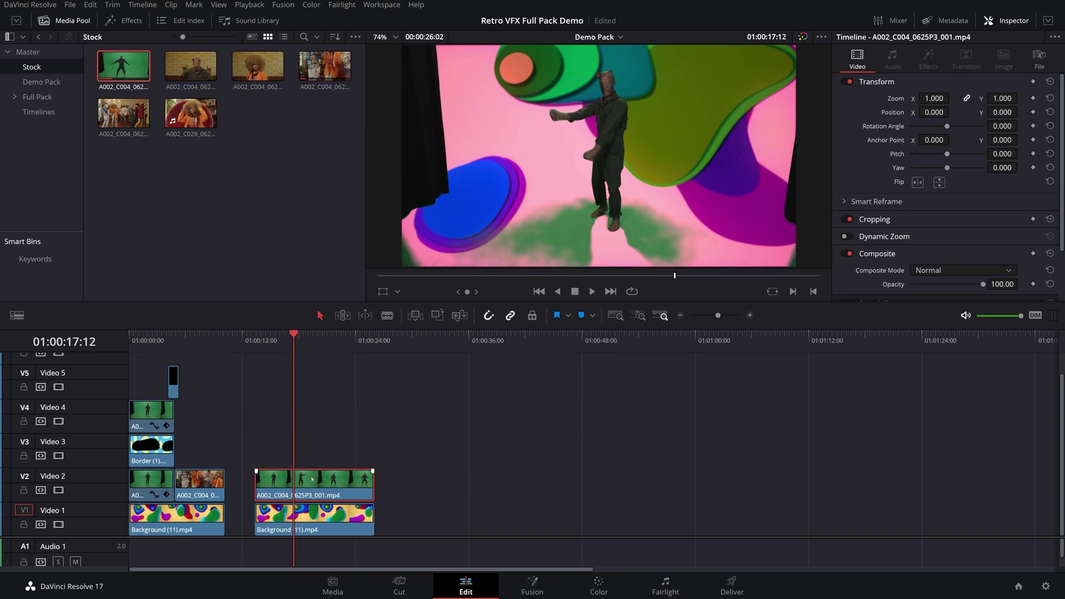
{"action": "left_click", "coordinate": [383, 292]}
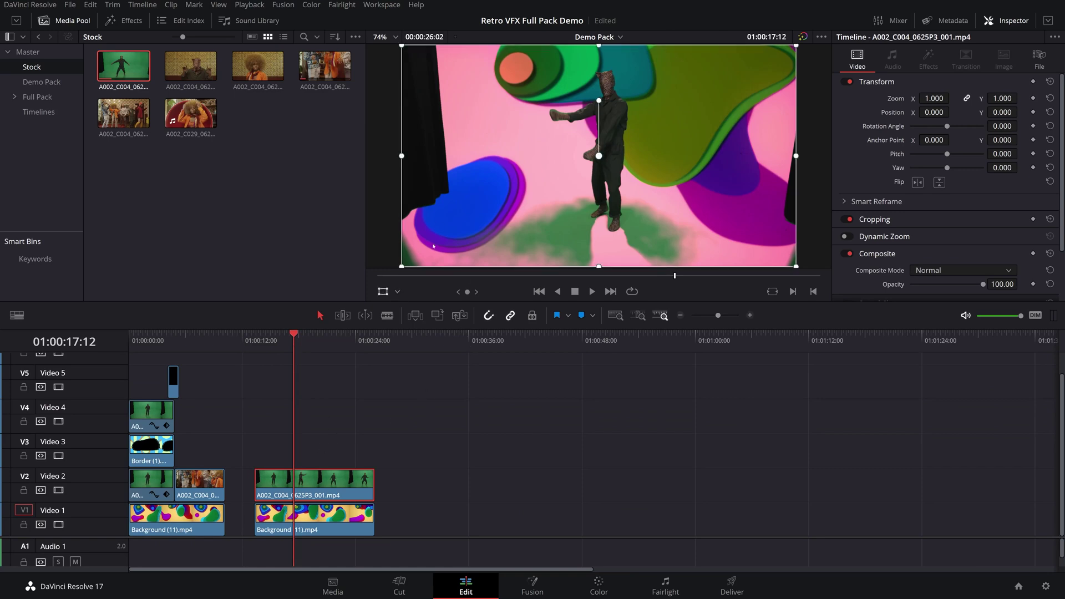
{"action": "left_click_drag", "start_coordinate": [402, 266], "coordinate": [224, 417]}
{"action": "left_click_drag", "start_coordinate": [702, 124], "coordinate": [695, 196]}
Place Border (1).mov from the Demo Pack bin on Video 3 above the dancer clip and play the result.
{"action": "left_click", "coordinate": [82, 68]}
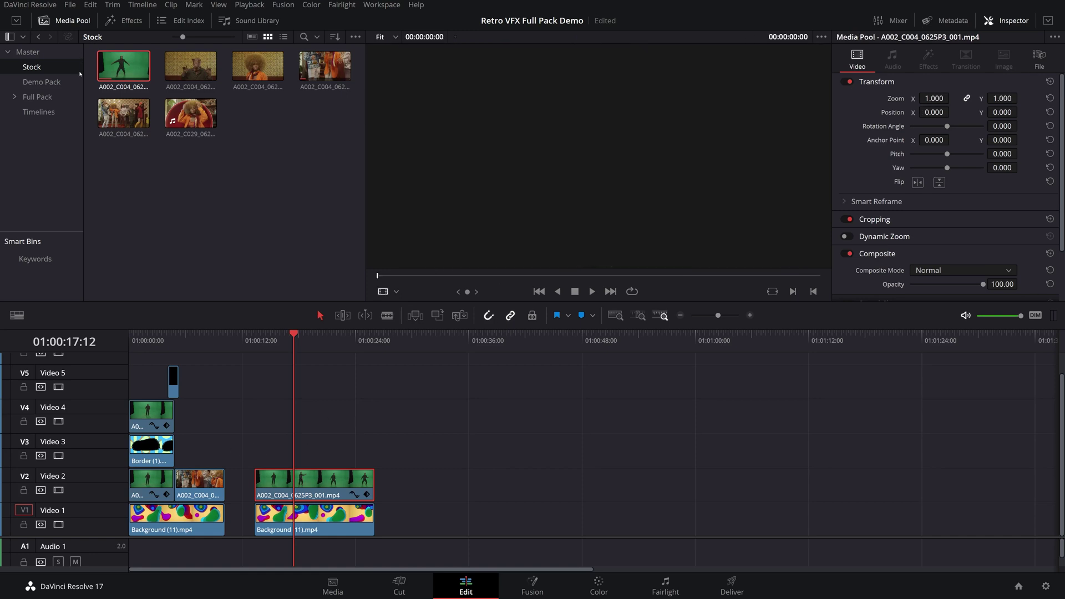
{"action": "left_click", "coordinate": [42, 81]}
{"action": "left_click", "coordinate": [191, 66]}
{"action": "left_click_drag", "start_coordinate": [191, 66], "coordinate": [292, 449]}
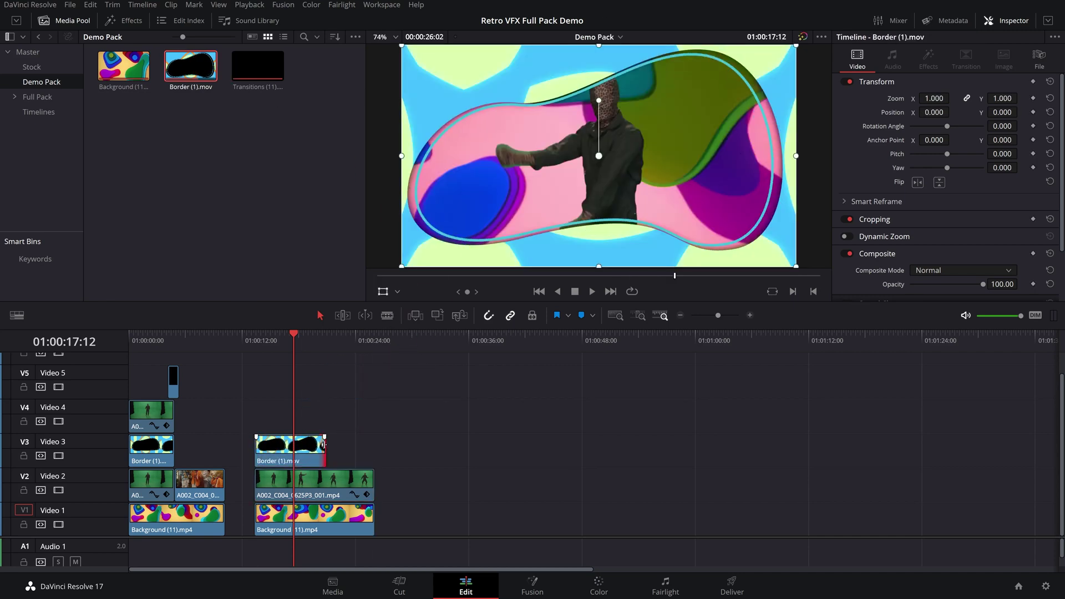
{"action": "left_click_drag", "start_coordinate": [323, 445], "coordinate": [329, 444]}
{"action": "left_click_drag", "start_coordinate": [280, 336], "coordinate": [277, 336]}
{"action": "key", "text": "space"}
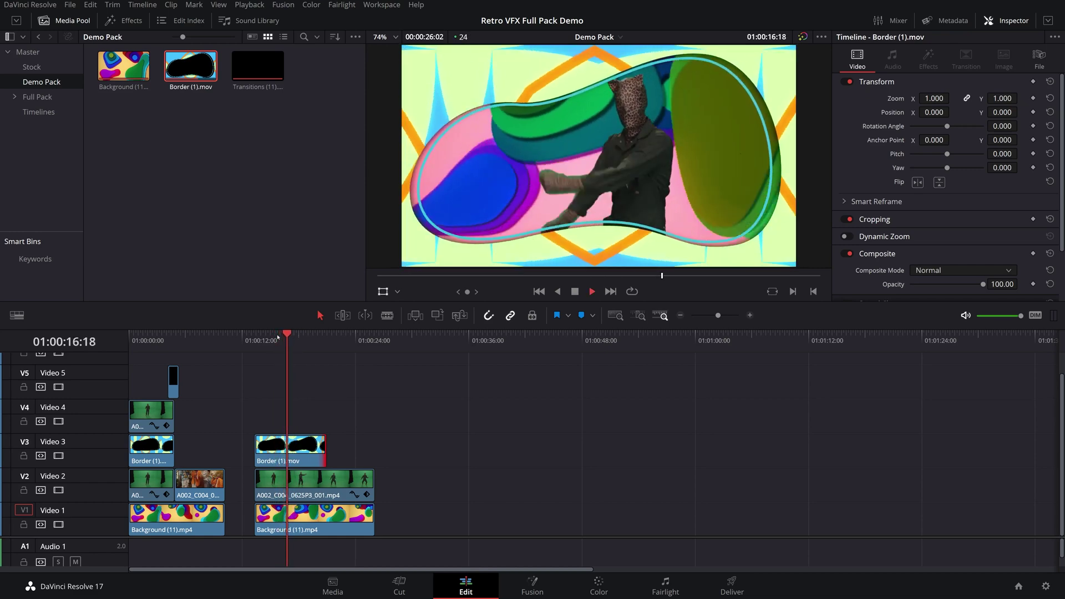
{"action": "key", "text": "space"}
Duplicate the dancer clip from Video 2 onto Video 4 above the border and check an earlier frame.
{"action": "left_click", "coordinate": [326, 484]}
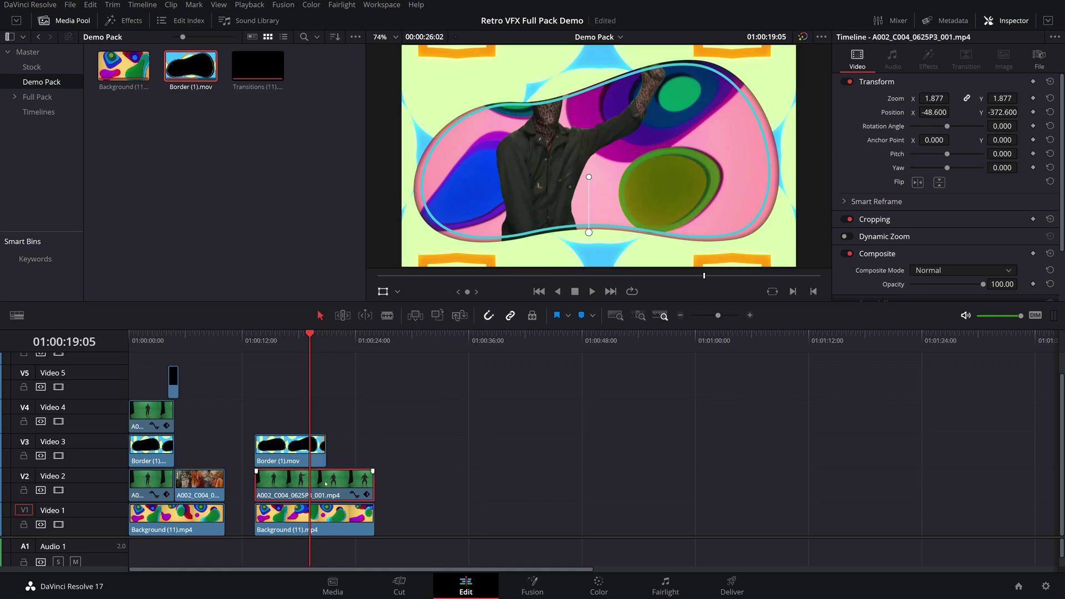
{"action": "left_click_drag", "start_coordinate": [308, 482], "coordinate": [308, 410]}
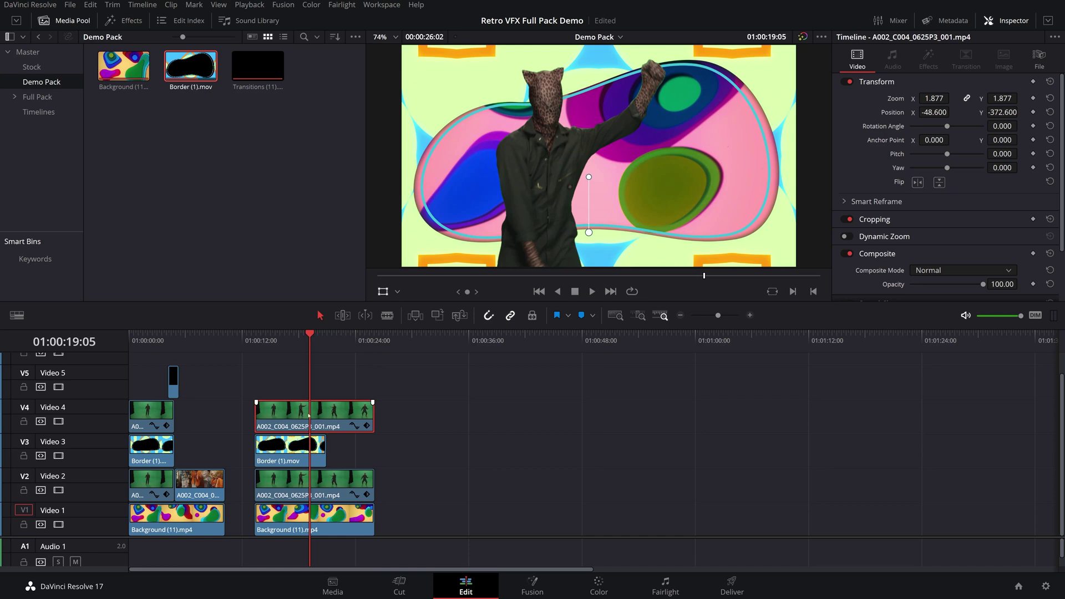
{"action": "left_click_drag", "start_coordinate": [310, 345], "coordinate": [289, 344]}
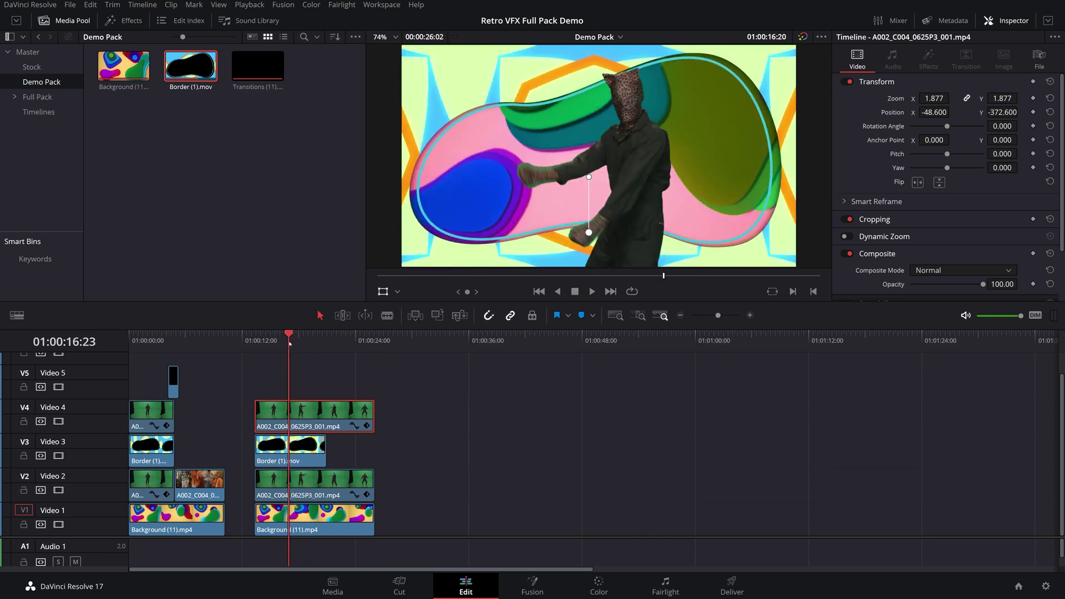
Try to crop the lower part of the Video 4 dancer clip with the Crop Bottom setting.
{"action": "scroll", "coordinate": [912, 219], "scroll_direction": "down", "scroll_amount": 2}
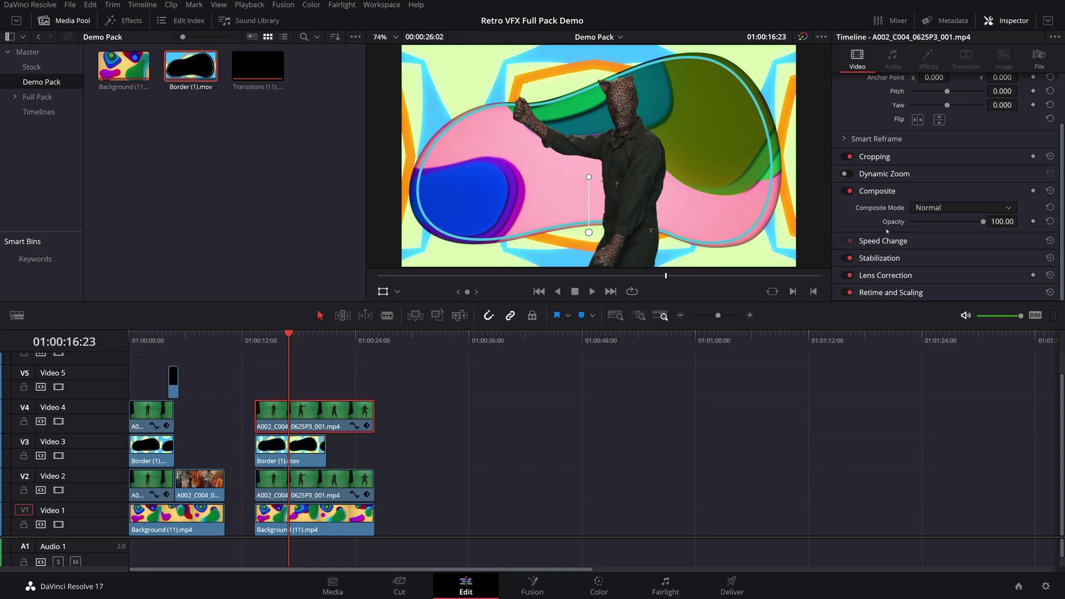
{"action": "scroll", "coordinate": [887, 226], "scroll_direction": "up", "scroll_amount": 2}
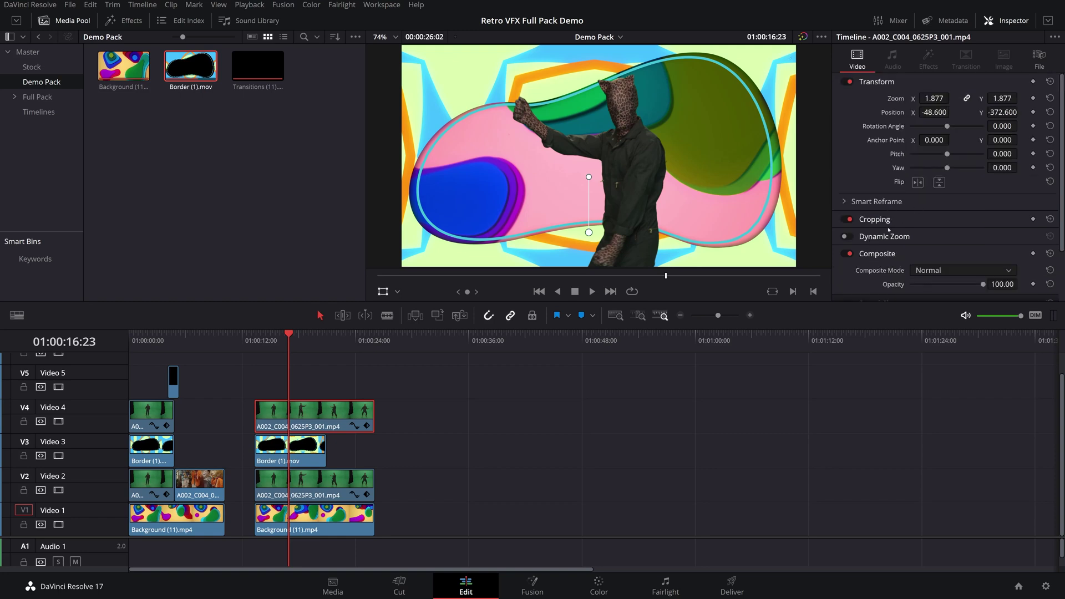
{"action": "scroll", "coordinate": [881, 235], "scroll_direction": "down", "scroll_amount": 2}
{"action": "left_click", "coordinate": [910, 157]}
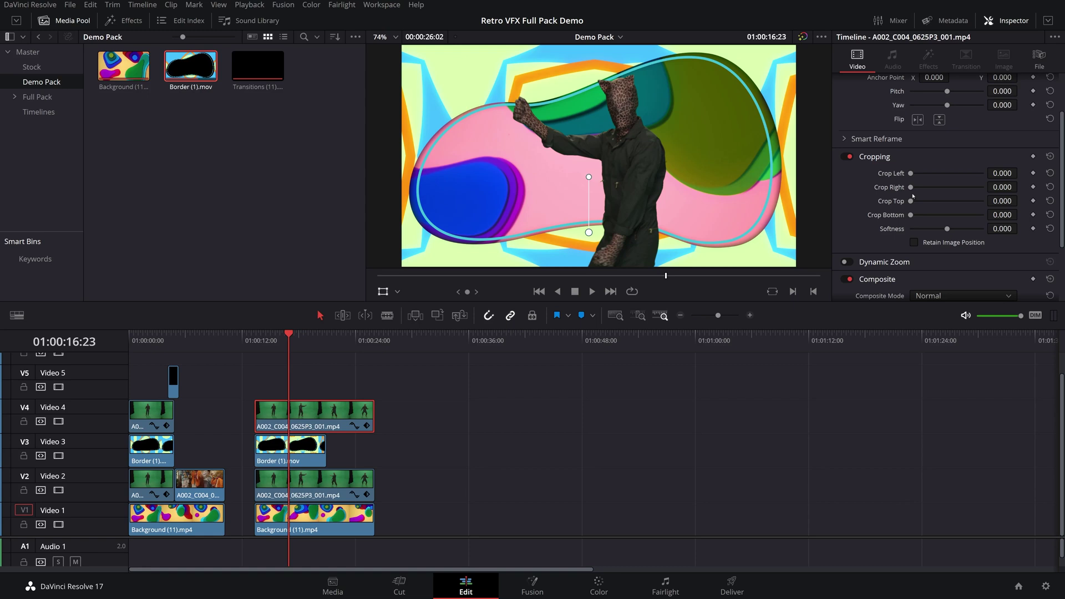
{"action": "left_click_drag", "start_coordinate": [909, 217], "coordinate": [864, 233]}
On the Color page, turn off the highlight and add a rectangular window to the Video 4 dancer clip's node.
{"action": "left_click", "coordinate": [599, 586]}
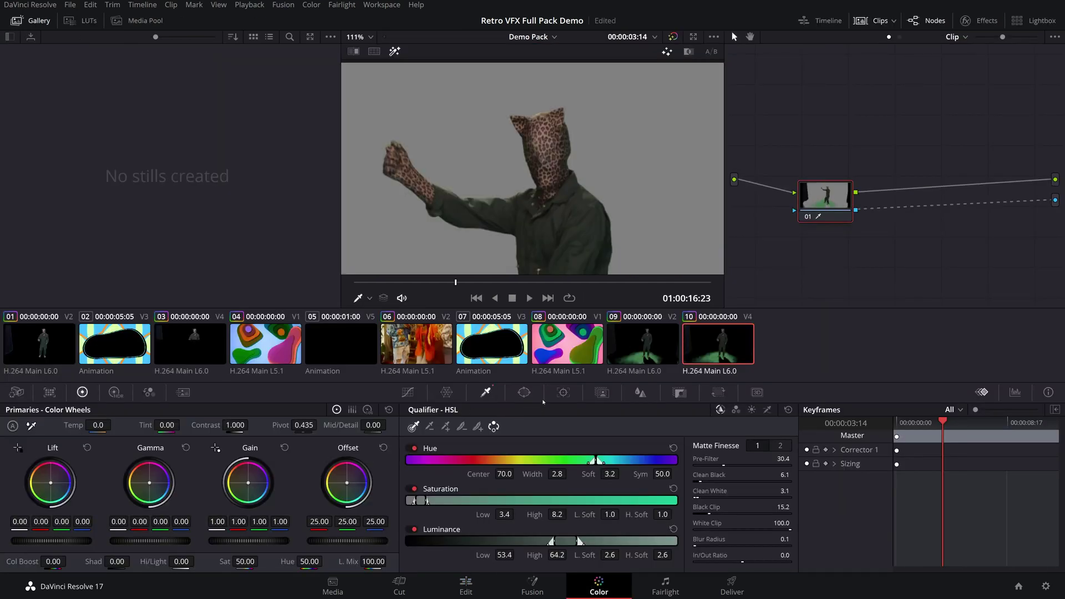
{"action": "left_click", "coordinate": [524, 392]}
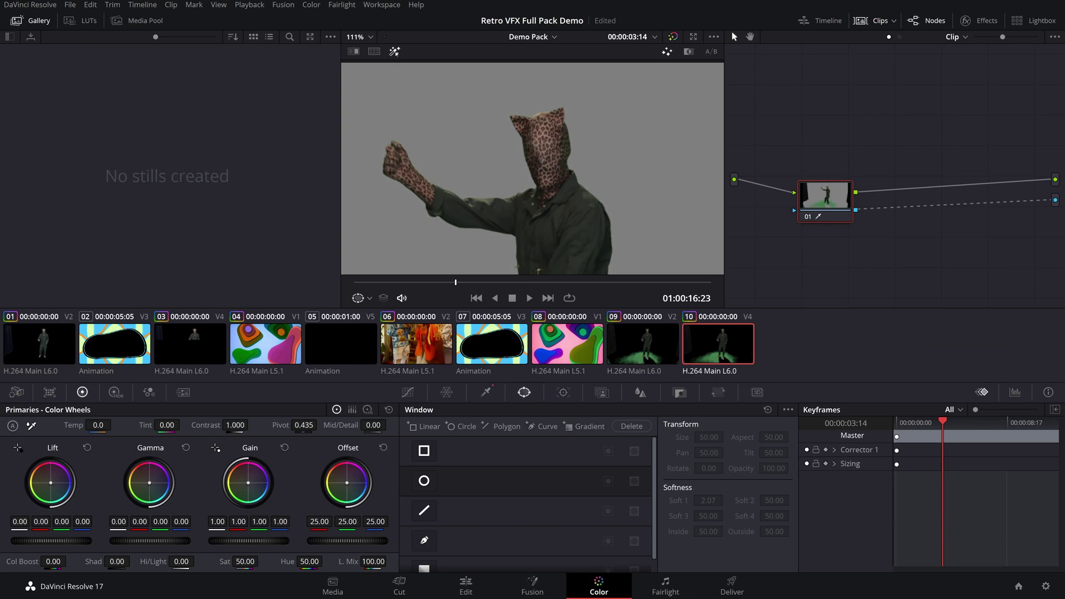
{"action": "left_click", "coordinate": [394, 51]}
{"action": "scroll", "coordinate": [525, 179], "scroll_direction": "down", "scroll_amount": 4}
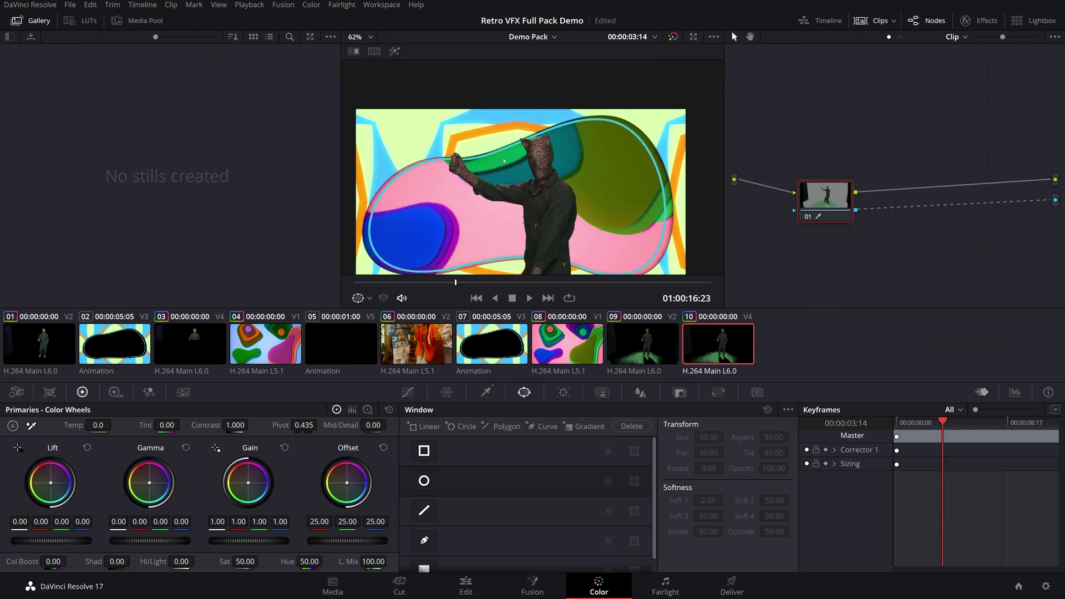
{"action": "scroll", "coordinate": [526, 179], "scroll_direction": "down", "scroll_amount": 1}
{"action": "left_click", "coordinate": [424, 451]}
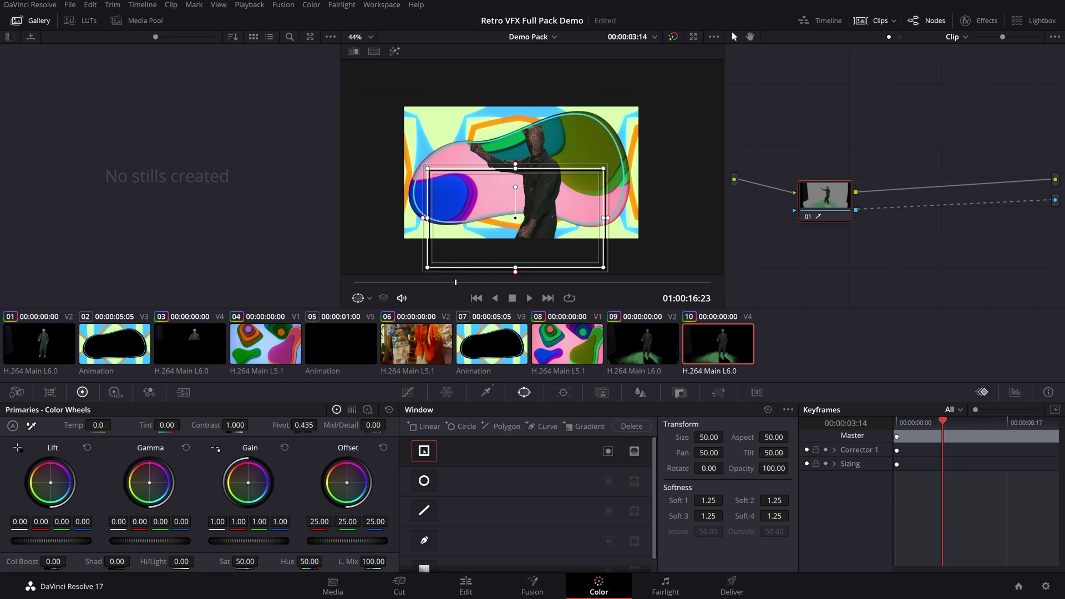
Move and widen the window over the dancer's upper body, extending past the frame's sides, with its lower edge inside the border shape.
{"action": "left_click_drag", "start_coordinate": [555, 168], "coordinate": [587, 135]}
{"action": "left_click_drag", "start_coordinate": [445, 139], "coordinate": [398, 143]}
{"action": "left_click_drag", "start_coordinate": [625, 140], "coordinate": [687, 142]}
{"action": "left_click_drag", "start_coordinate": [358, 191], "coordinate": [360, 202]}
{"action": "left_click_drag", "start_coordinate": [522, 202], "coordinate": [523, 204]}
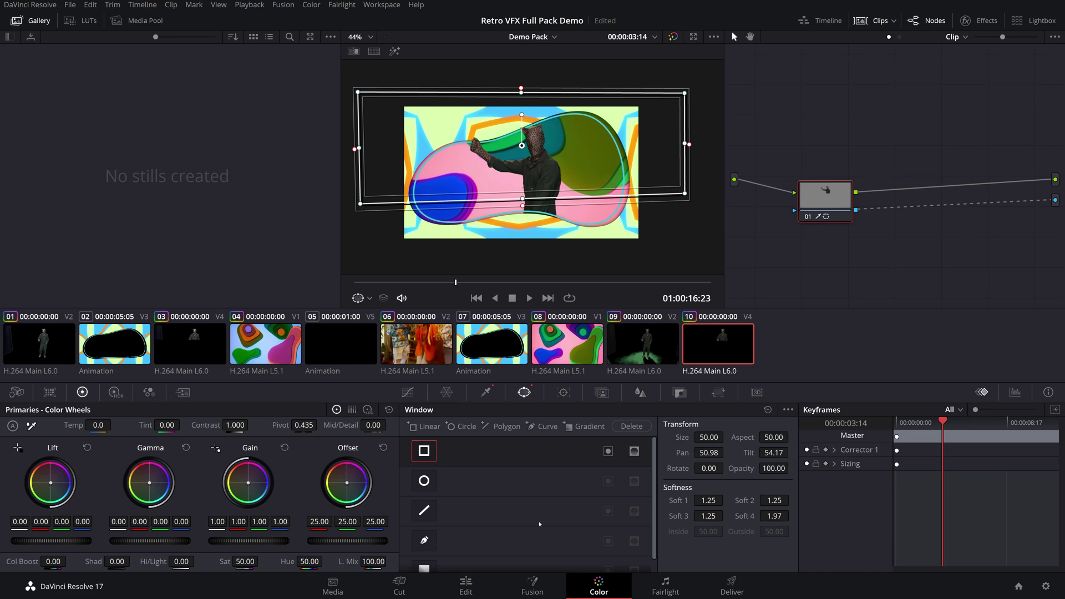
Play the composite on the Edit page to check how the dancer overlaps the border.
{"action": "left_click", "coordinate": [465, 586]}
{"action": "left_click", "coordinate": [270, 339]}
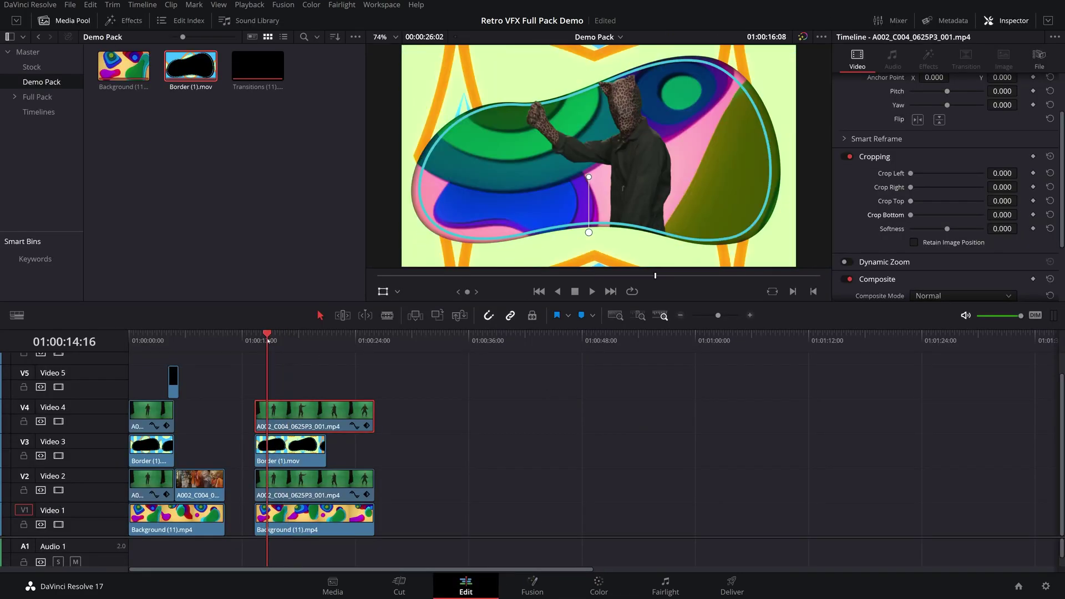
{"action": "key", "text": "space"}
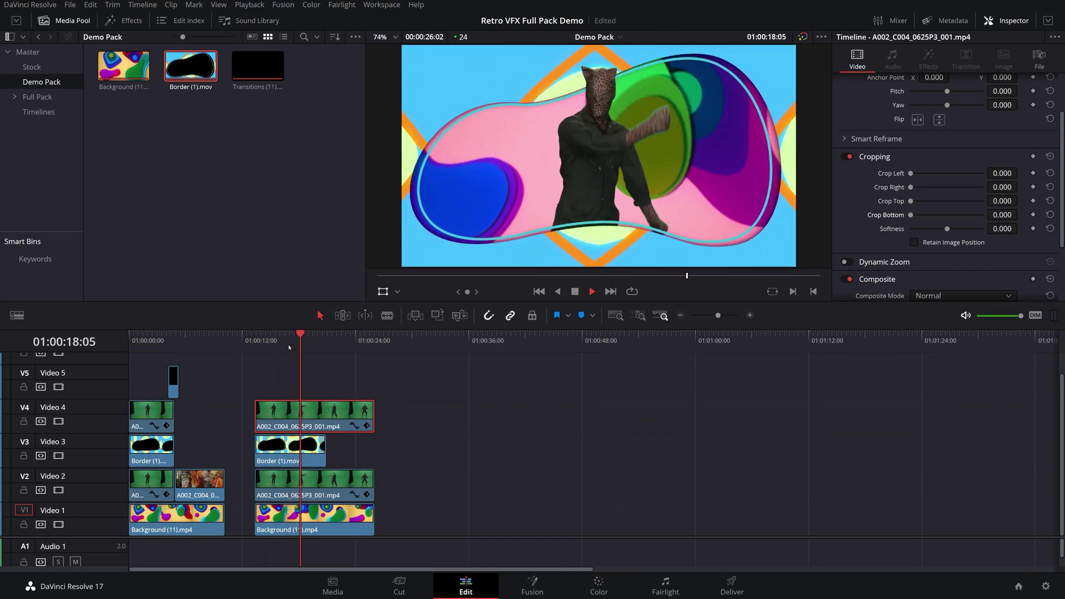
{"action": "key", "text": "space"}
Trim the ends of the dancer clips on Video 4 and Video 2 and the background on Video 1 to the border clip's end.
{"action": "left_click_drag", "start_coordinate": [373, 416], "coordinate": [327, 415]}
{"action": "left_click_drag", "start_coordinate": [368, 483], "coordinate": [326, 483]}
{"action": "left_click_drag", "start_coordinate": [372, 518], "coordinate": [324, 519]}
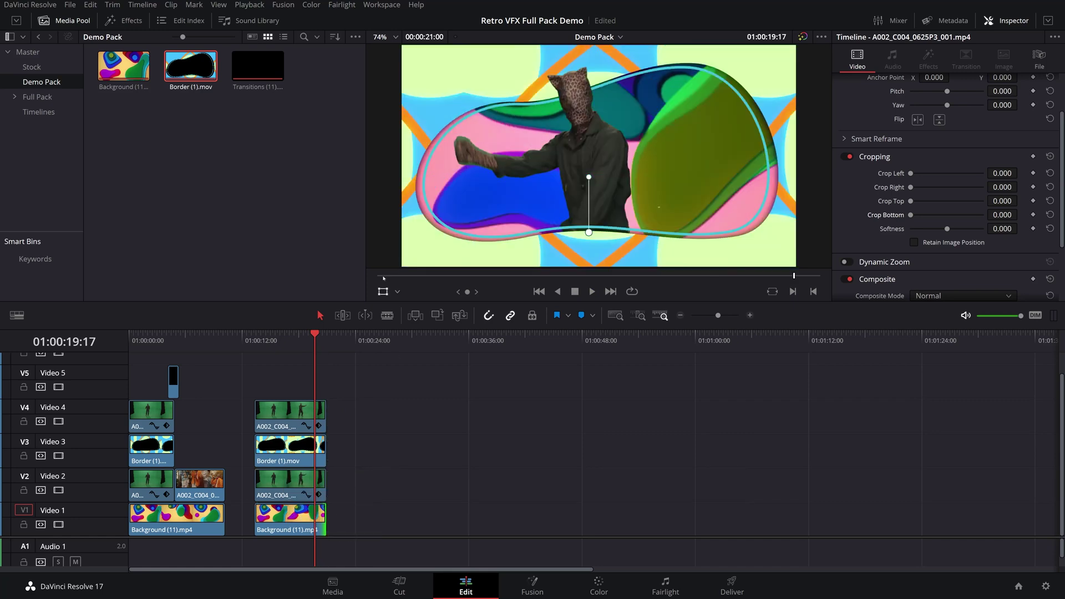
Place Transitions (11).mov from the Demo Pack bin on Video 5, overlapping the end of the composite clips.
{"action": "left_click_drag", "start_coordinate": [250, 75], "coordinate": [325, 388]}
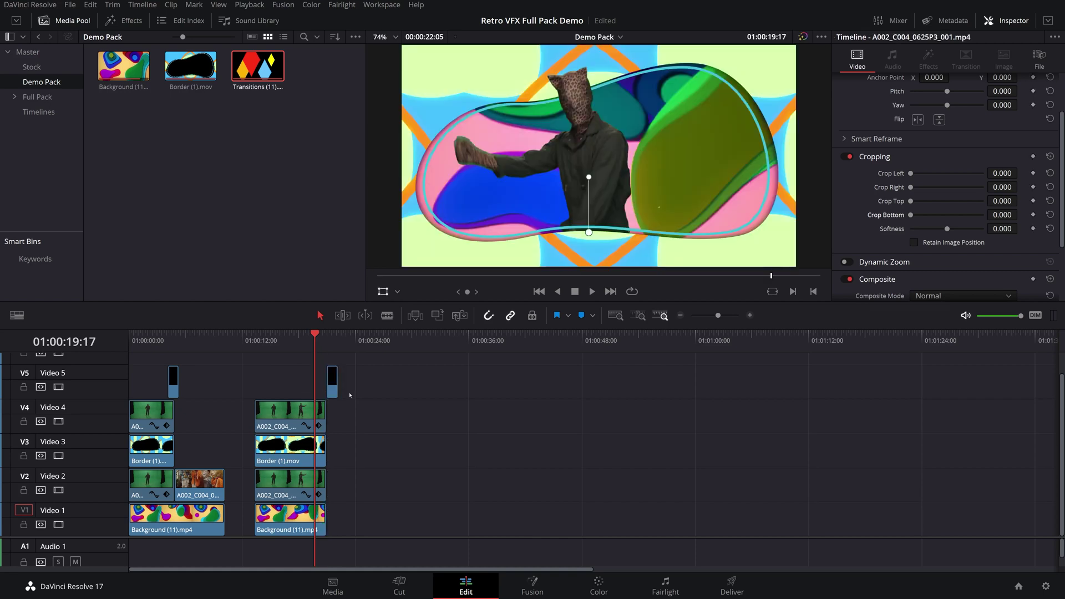
{"action": "scroll", "coordinate": [423, 390], "scroll_direction": "up", "scroll_amount": 3}
{"action": "left_click_drag", "start_coordinate": [677, 382], "coordinate": [654, 382]}
Place the A002_C029 clip from the Stock bin on Video 1 directly after the background clip.
{"action": "left_click", "coordinate": [31, 66]}
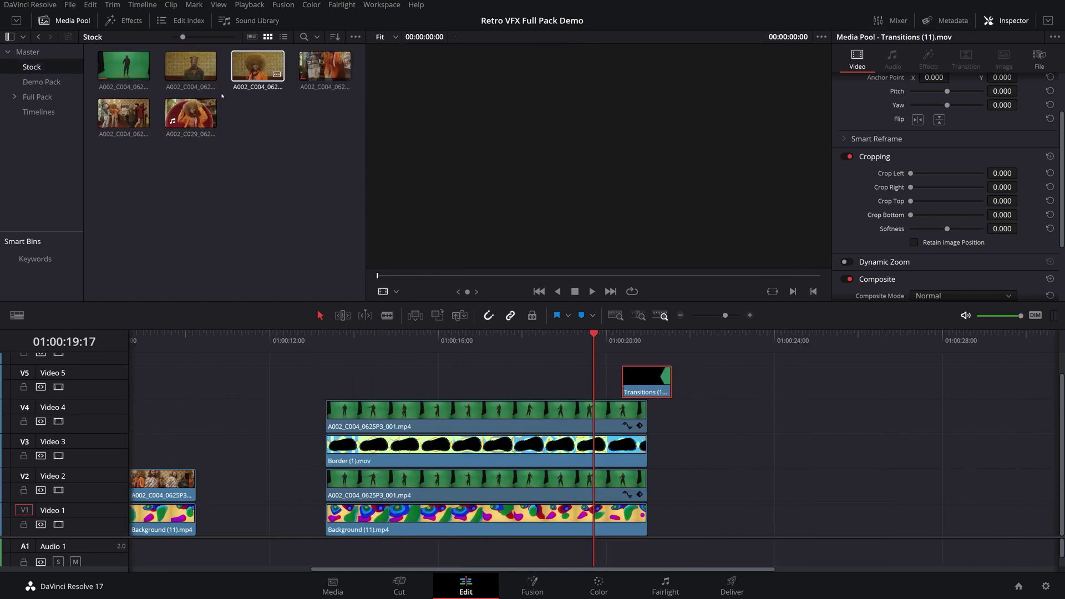
{"action": "left_click_drag", "start_coordinate": [194, 113], "coordinate": [652, 524]}
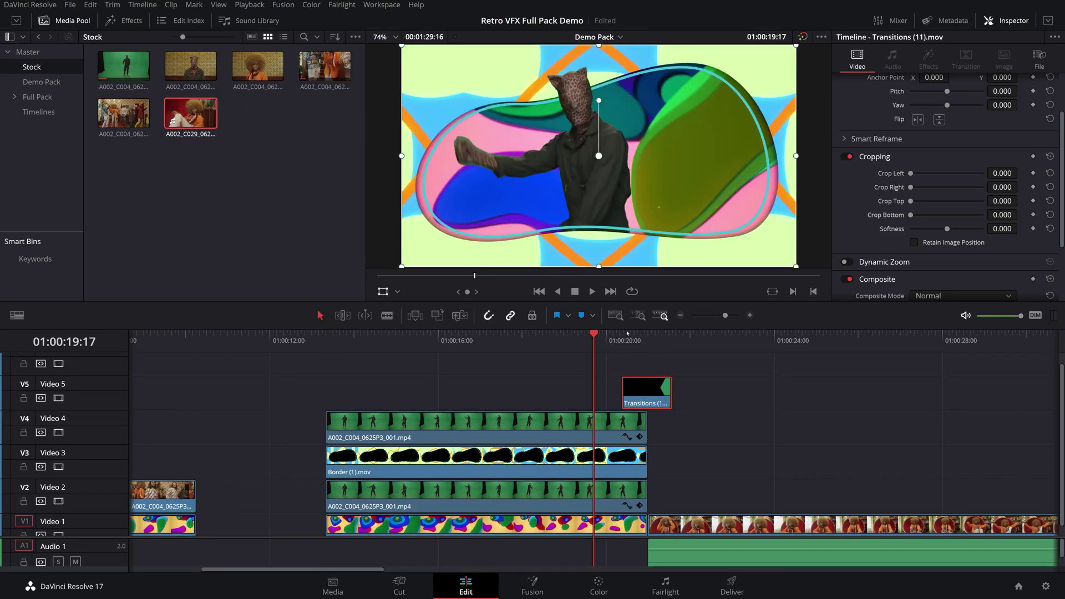
Play through the transition and shift the Video 5 transition clip slightly earlier so it covers the cut.
{"action": "key", "text": "space"}
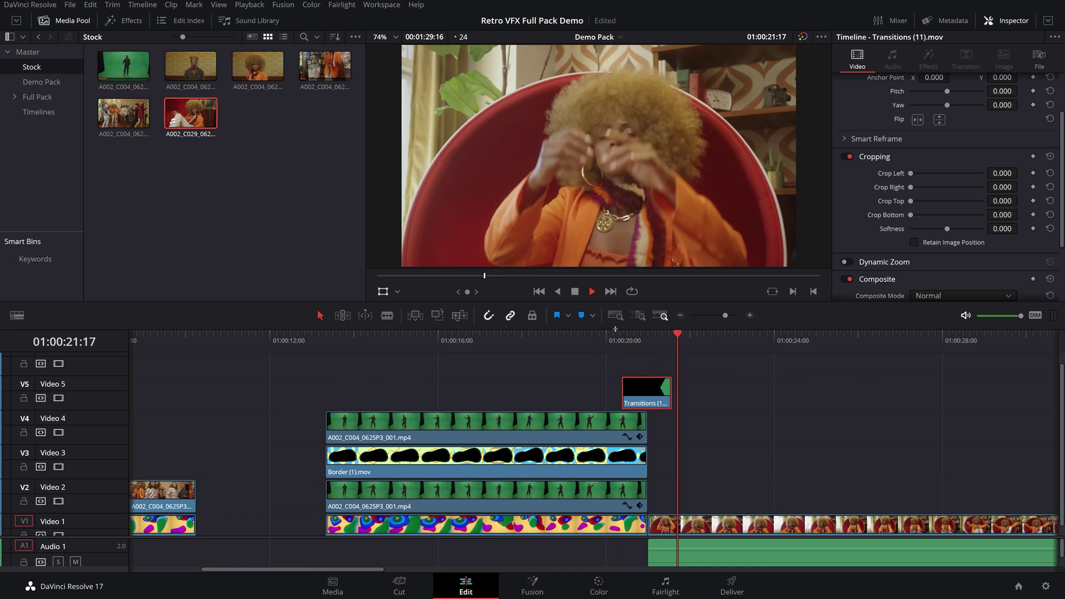
{"action": "left_click", "coordinate": [648, 334]}
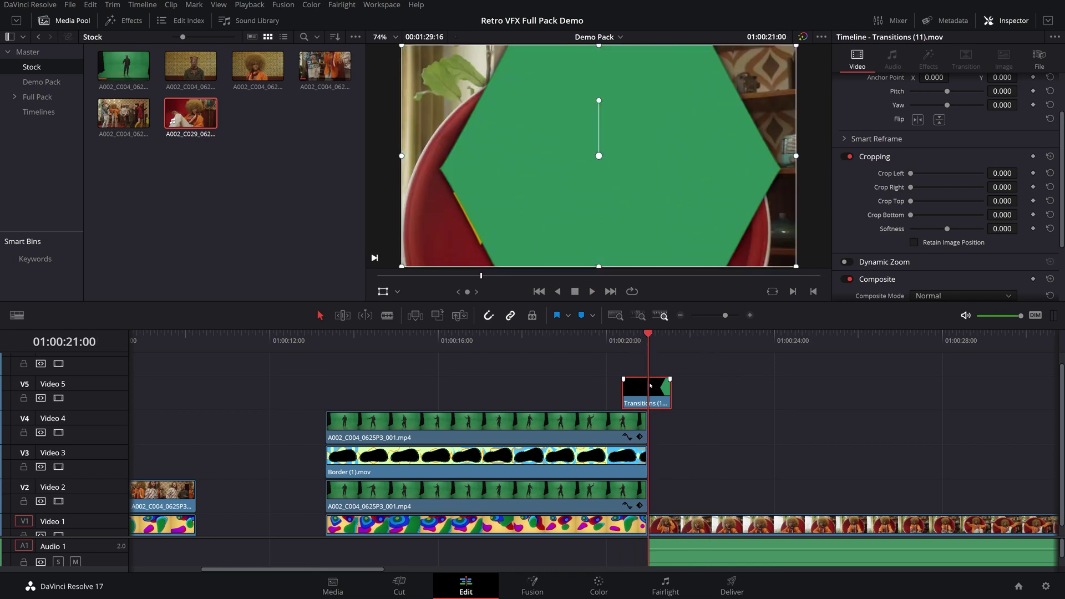
{"action": "left_click_drag", "start_coordinate": [648, 387], "coordinate": [640, 391]}
Play the finished border composite from its first frame through the transition.
{"action": "left_click_drag", "start_coordinate": [608, 331], "coordinate": [338, 340]}
{"action": "scroll", "coordinate": [377, 374], "scroll_direction": "down", "scroll_amount": 5}
{"action": "scroll", "coordinate": [377, 373], "scroll_direction": "down", "scroll_amount": 1}
{"action": "scroll", "coordinate": [378, 372], "scroll_direction": "up", "scroll_amount": 3}
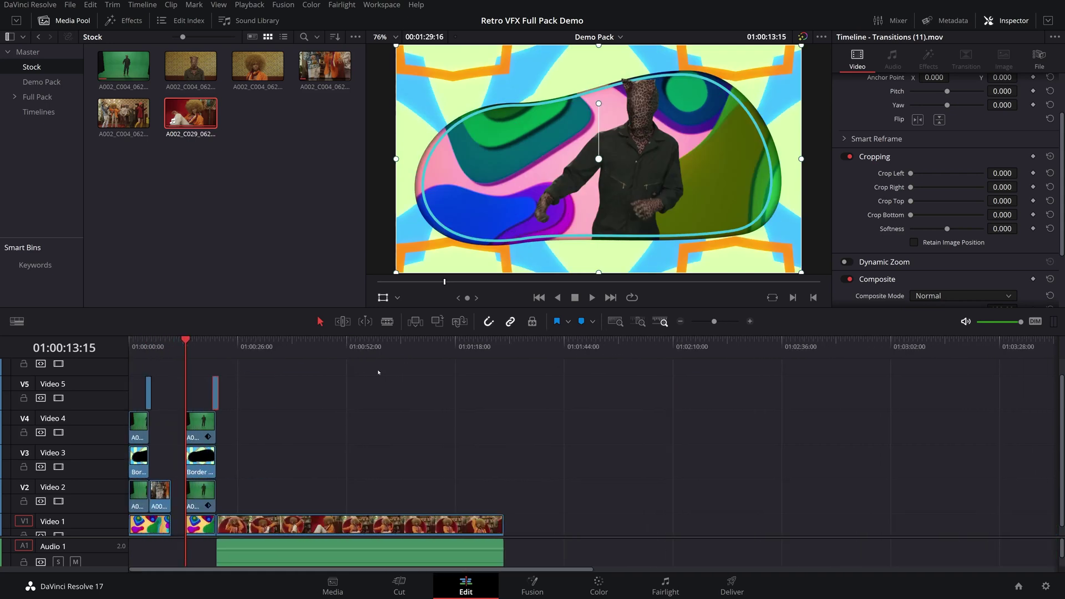
{"action": "key", "text": "space"}
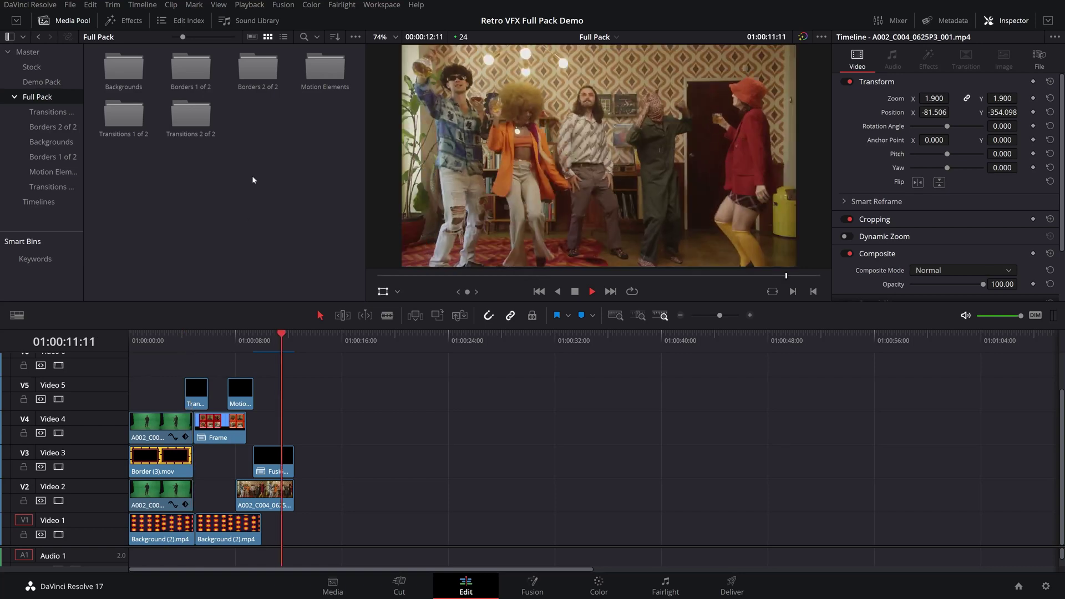
Stop playback and look through the Full Pack's Backgrounds, Borders 1 of 2 and Motion Elements bins.
{"action": "key", "text": "space"}
{"action": "double_click", "coordinate": [129, 66]}
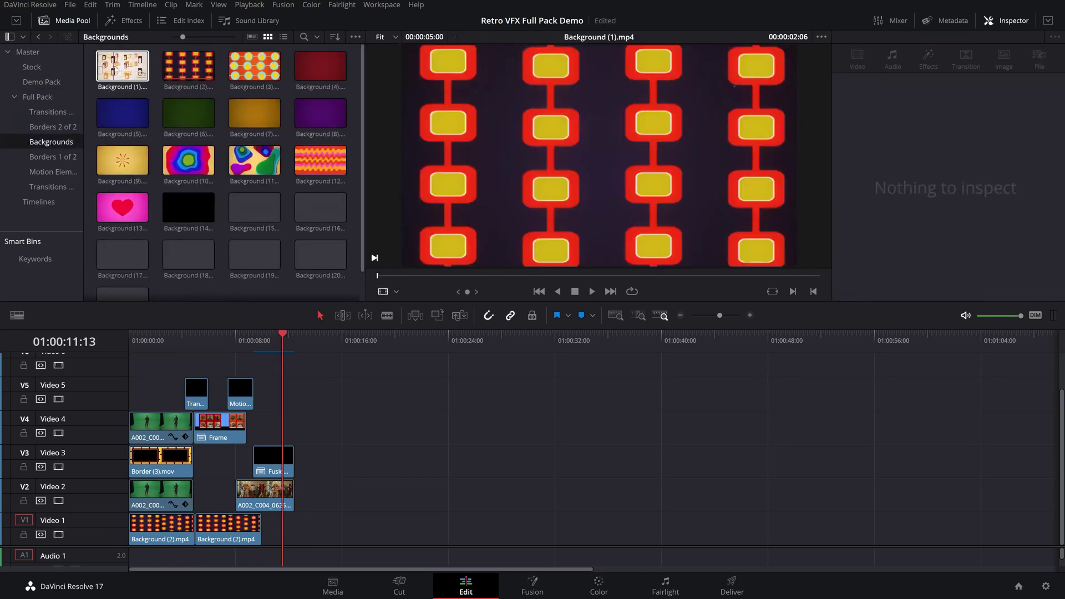
{"action": "left_click", "coordinate": [53, 157]}
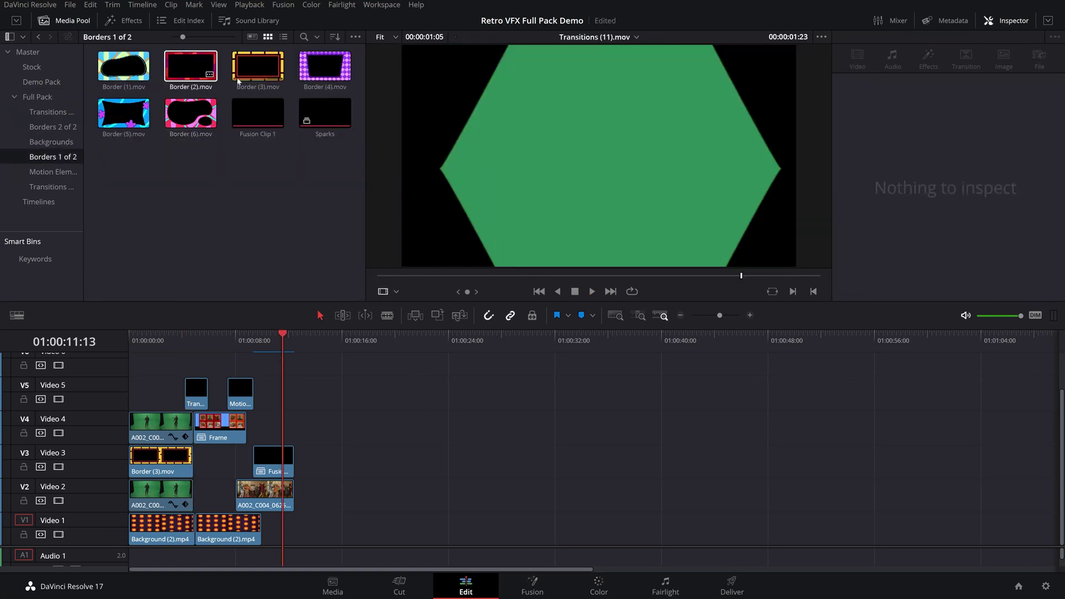
{"action": "left_click", "coordinate": [59, 173]}
{"action": "left_click", "coordinate": [190, 67]}
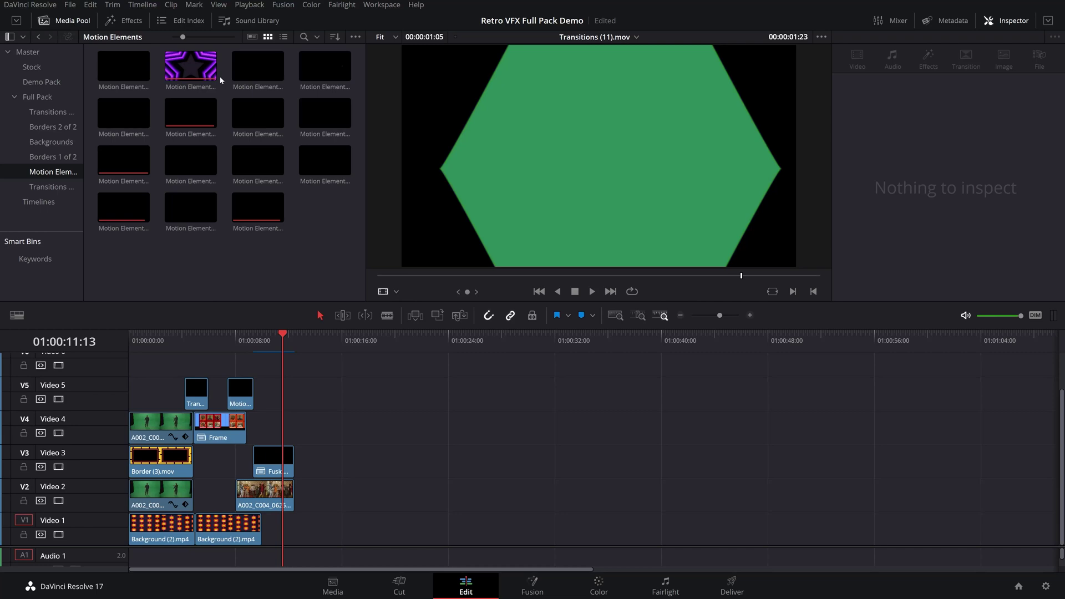
{"action": "left_click_drag", "start_coordinate": [271, 342], "coordinate": [161, 391]}
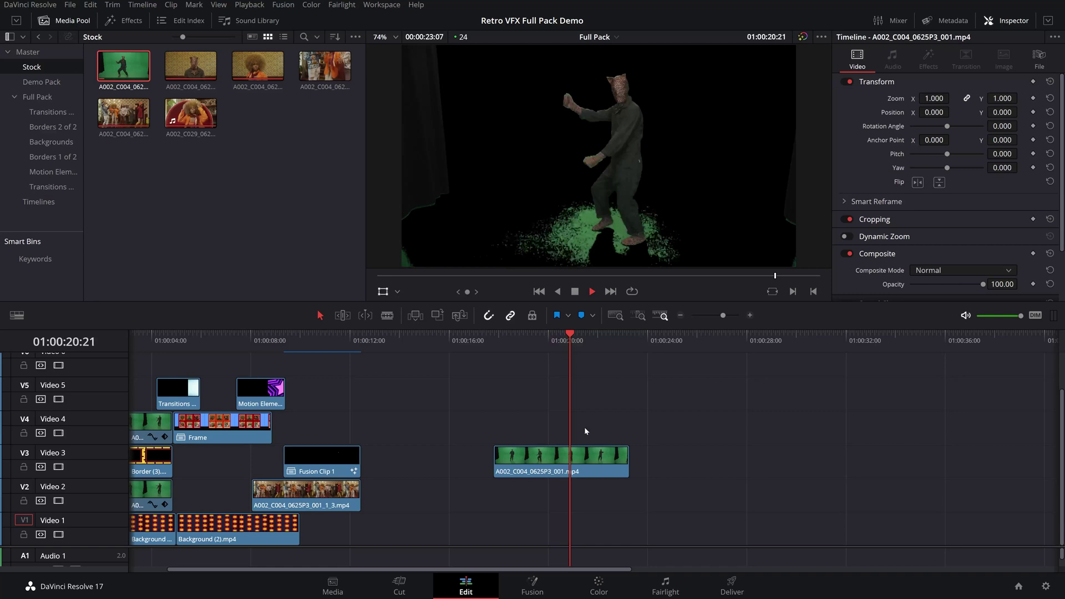
Move the separate keyed dancer clip A002_C004_0625P3_001.mp4 from Video 3 down to Video 2.
{"action": "left_click", "coordinate": [550, 448]}
{"action": "left_click_drag", "start_coordinate": [579, 459], "coordinate": [586, 492]}
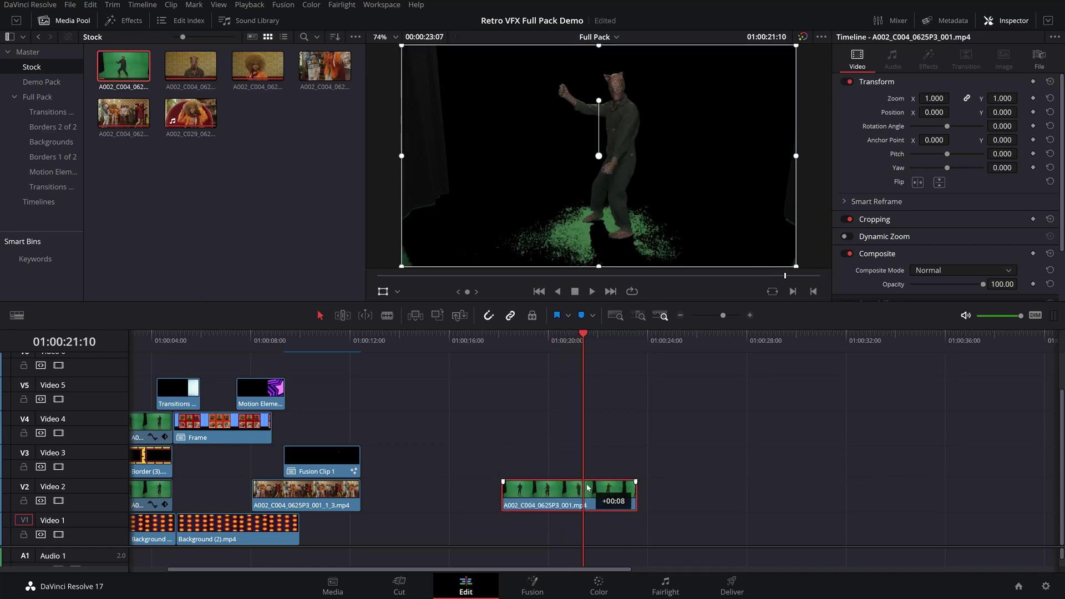
{"action": "left_click_drag", "start_coordinate": [567, 344], "coordinate": [556, 345]}
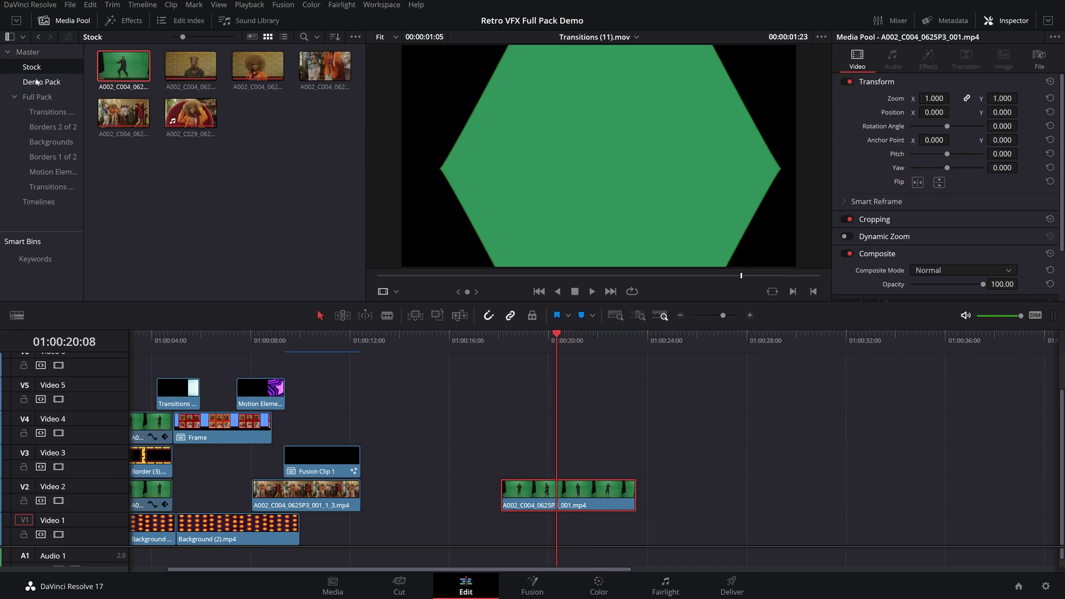
Place Background (19).mp4 from the Backgrounds bin on Video 1 beneath the dancer clip and play the composite.
{"action": "left_click", "coordinate": [51, 142]}
{"action": "scroll", "coordinate": [244, 109], "scroll_direction": "down", "scroll_amount": 1}
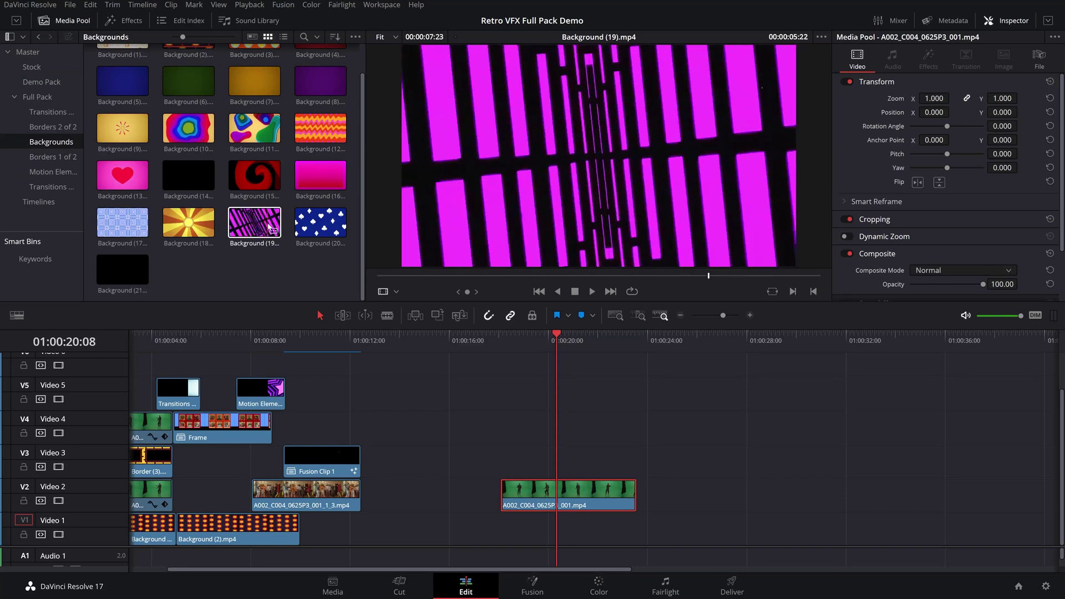
{"action": "left_click_drag", "start_coordinate": [273, 224], "coordinate": [520, 538]}
{"action": "left_click", "coordinate": [514, 339]}
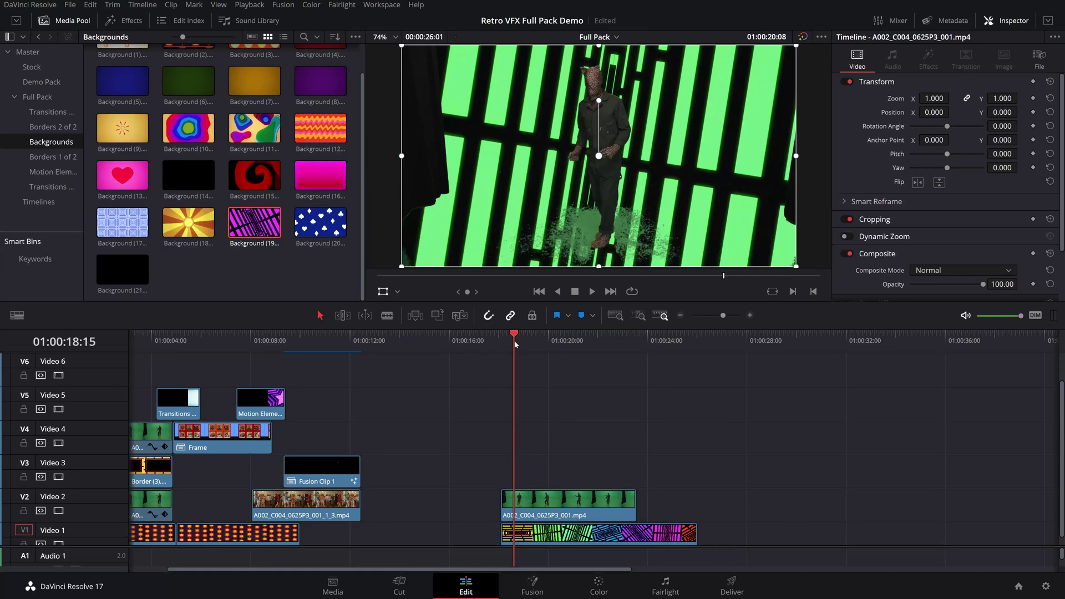
{"action": "key", "text": "space"}
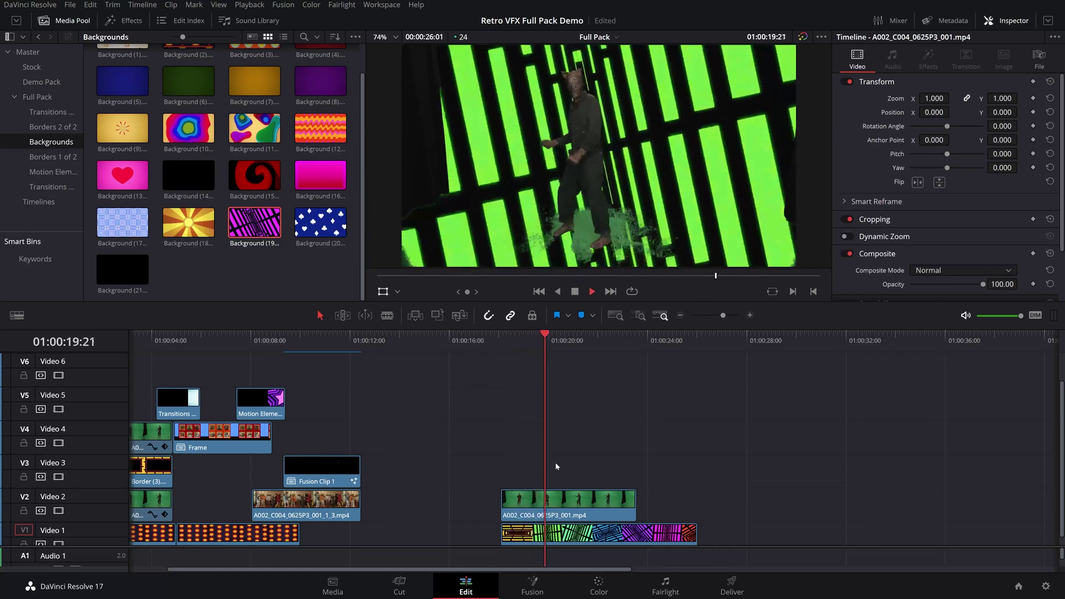
{"action": "key", "text": "space"}
Enlarge the dancer clip to a zoom of 1.623, reposition it to X 48.600, Y -305.100, and play the result.
{"action": "left_click", "coordinate": [383, 295]}
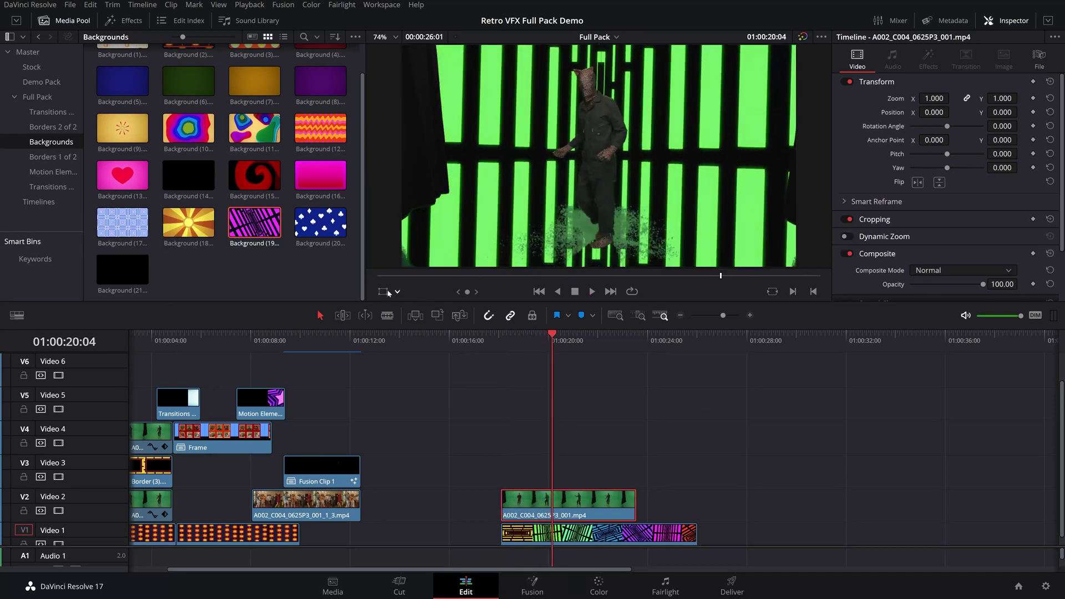
{"action": "left_click", "coordinate": [384, 292]}
{"action": "left_click_drag", "start_coordinate": [403, 267], "coordinate": [300, 336]}
{"action": "left_click_drag", "start_coordinate": [678, 153], "coordinate": [692, 210]}
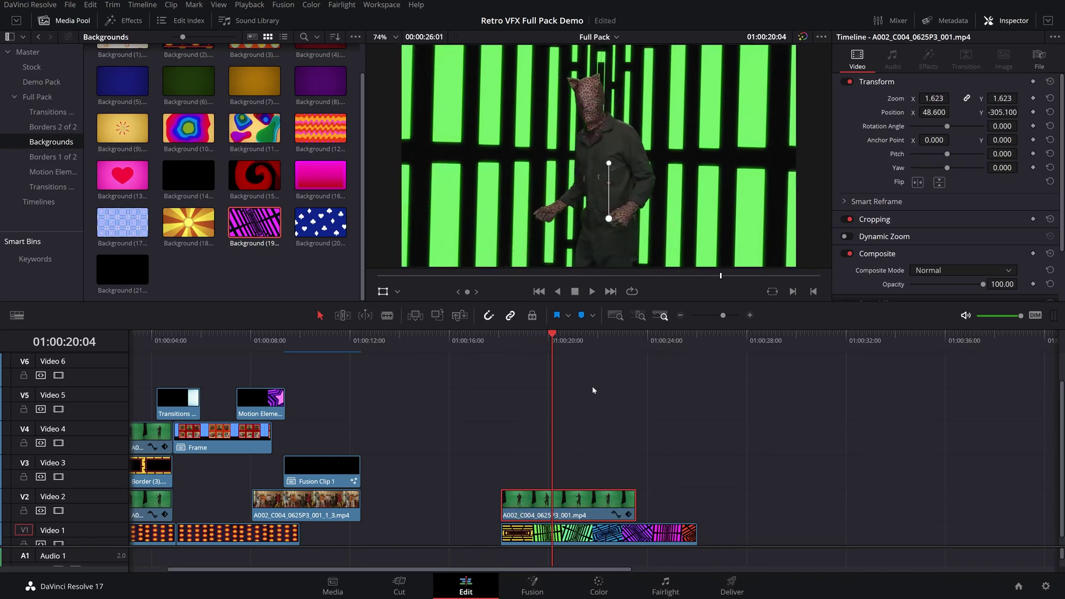
{"action": "key", "text": "slash"}
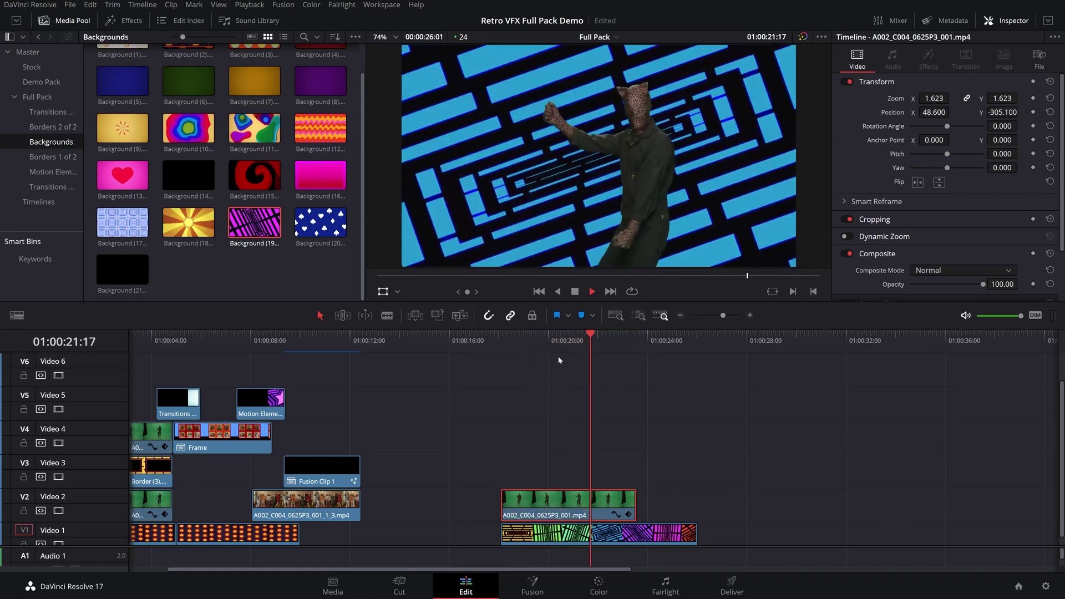
{"action": "left_click_drag", "start_coordinate": [571, 348], "coordinate": [531, 348]}
Place three copies of Border (4).mov end to end on Video 3 above the dancer clip and play the framed composite.
{"action": "left_click", "coordinate": [64, 156]}
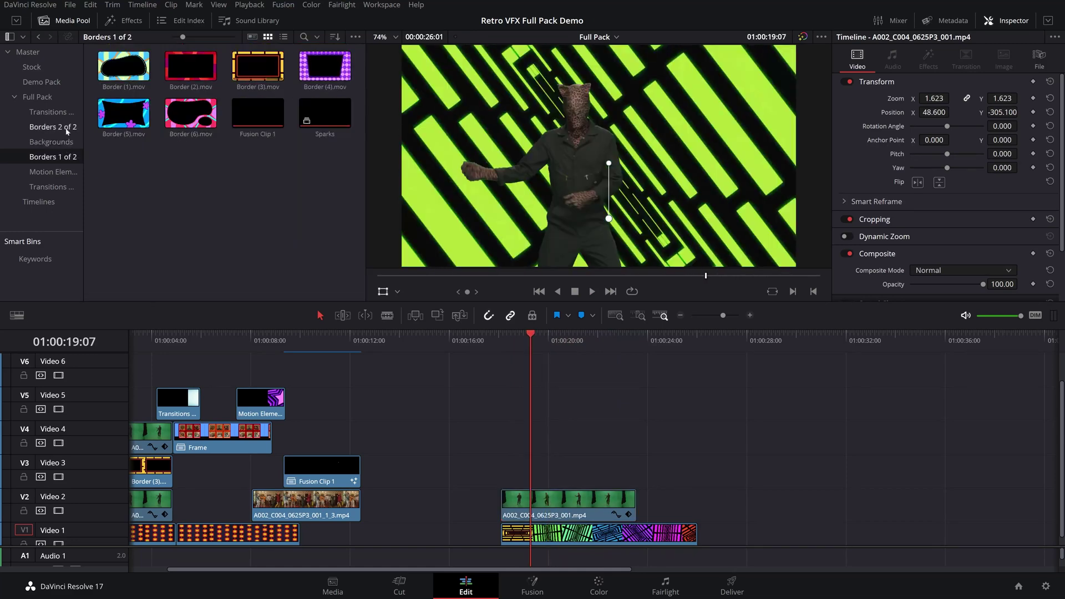
{"action": "left_click", "coordinate": [67, 129]}
{"action": "left_click", "coordinate": [65, 158]}
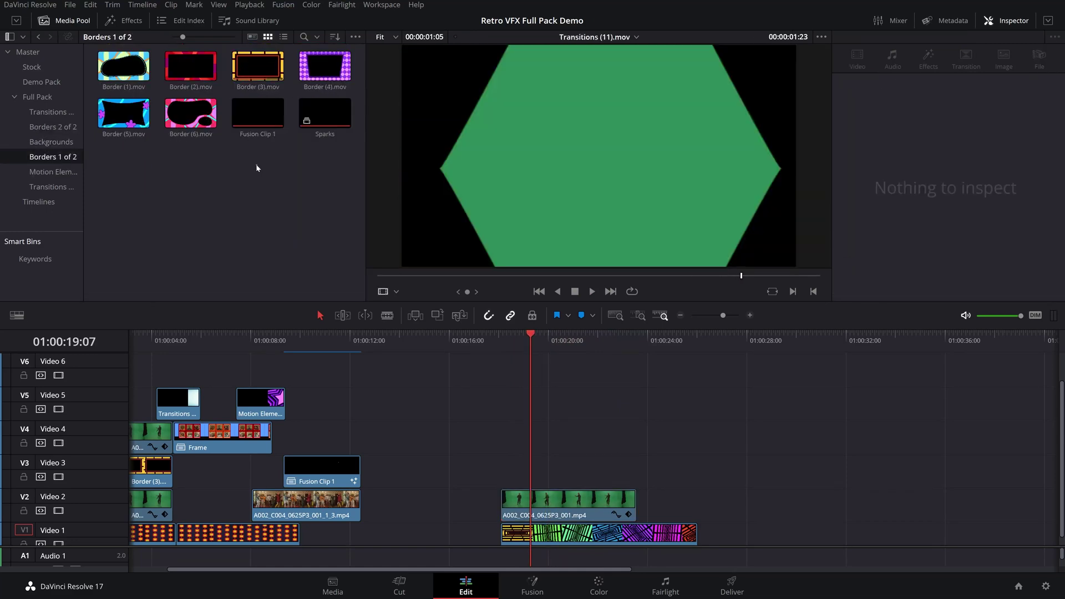
{"action": "left_click", "coordinate": [315, 75]}
{"action": "left_click_drag", "start_coordinate": [326, 69], "coordinate": [570, 472]}
{"action": "left_click_drag", "start_coordinate": [570, 471], "coordinate": [614, 472]}
{"action": "left_click", "coordinate": [510, 338]}
{"action": "key", "text": "space"}
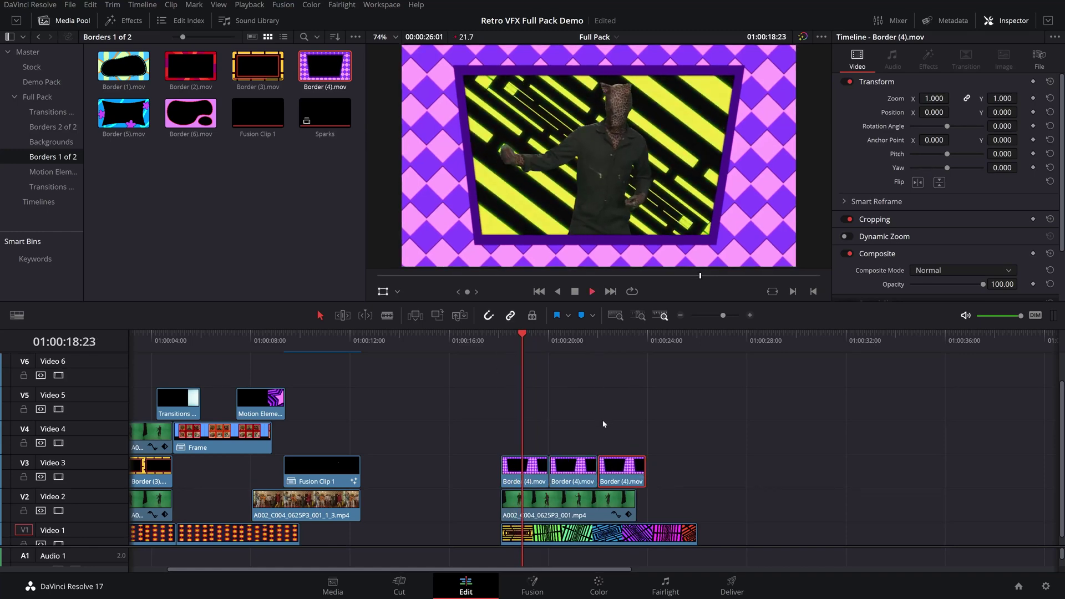
{"action": "key", "text": "space"}
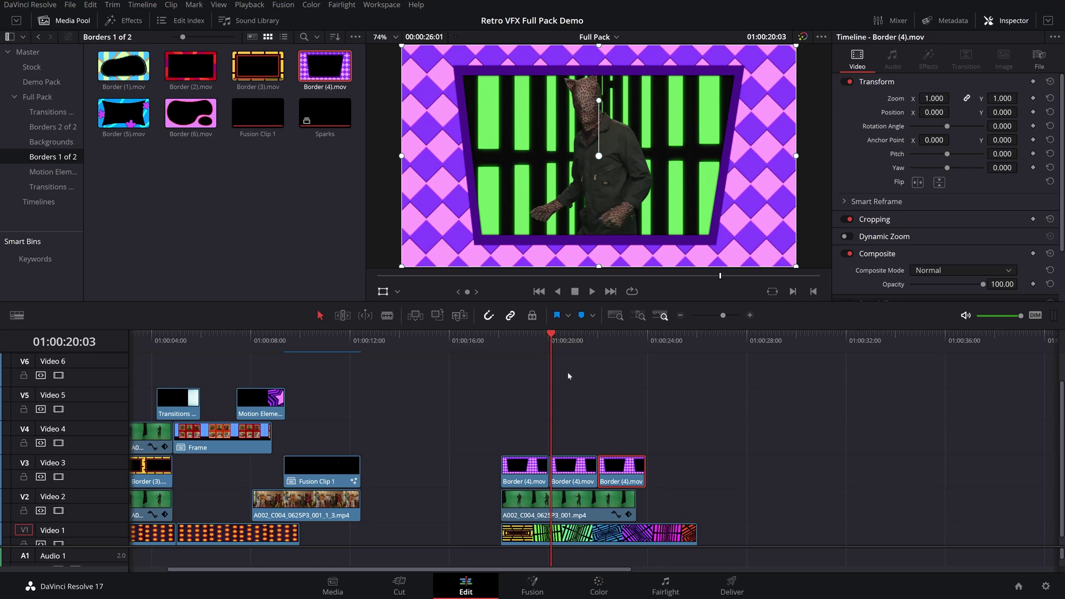
Set the Video 2 dancer clip's zoom to 1.783 at timecode 01:00:20:01.
{"action": "left_click", "coordinate": [552, 339]}
{"action": "left_click", "coordinate": [542, 499]}
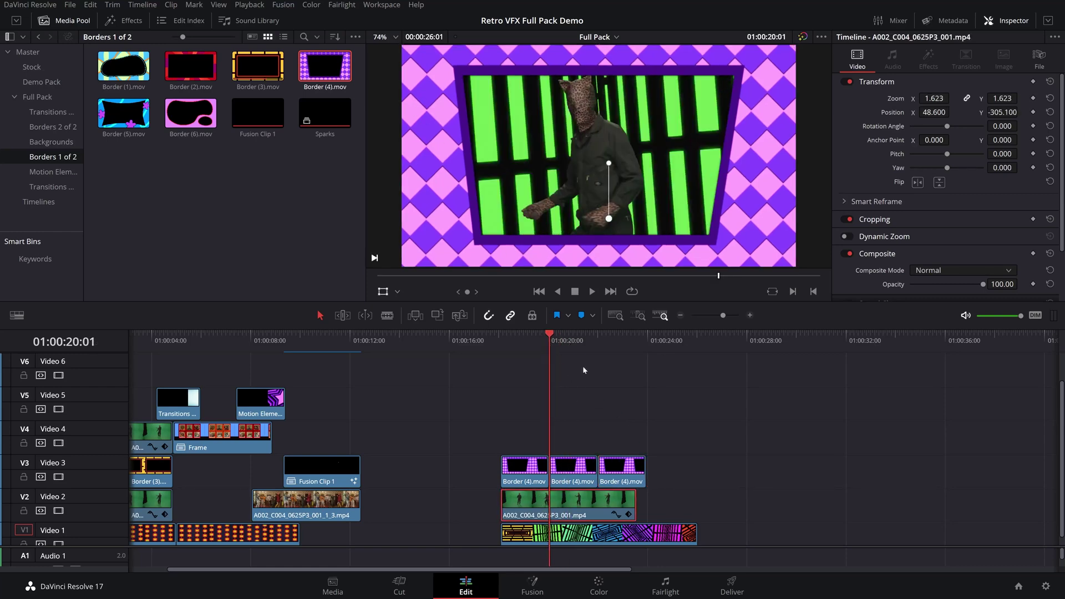
{"action": "scroll", "coordinate": [536, 189], "scroll_direction": "down", "scroll_amount": 1}
{"action": "left_click_drag", "start_coordinate": [930, 98], "coordinate": [952, 98]}
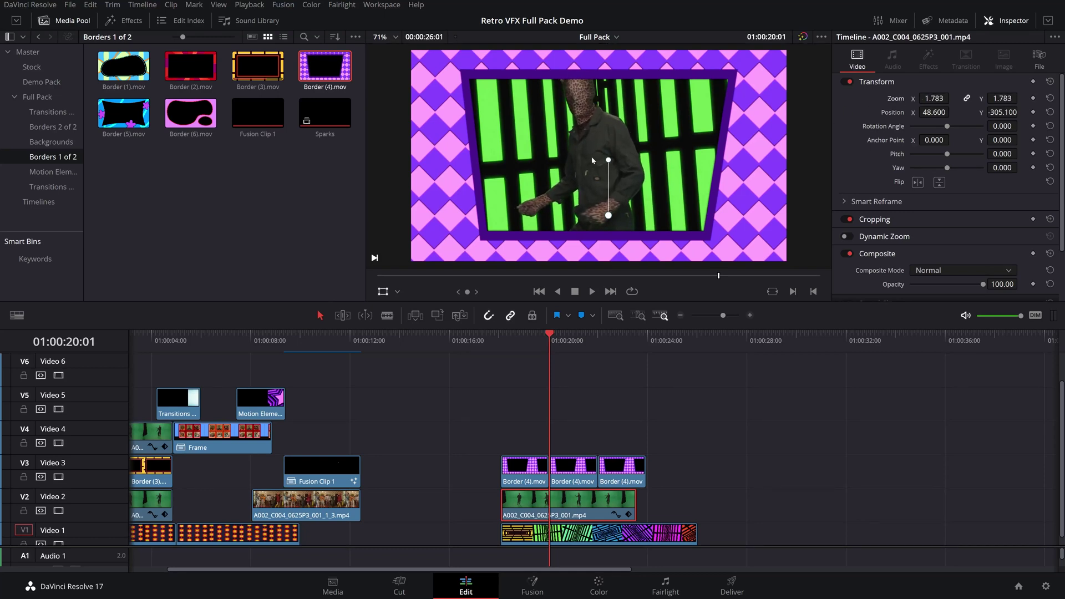
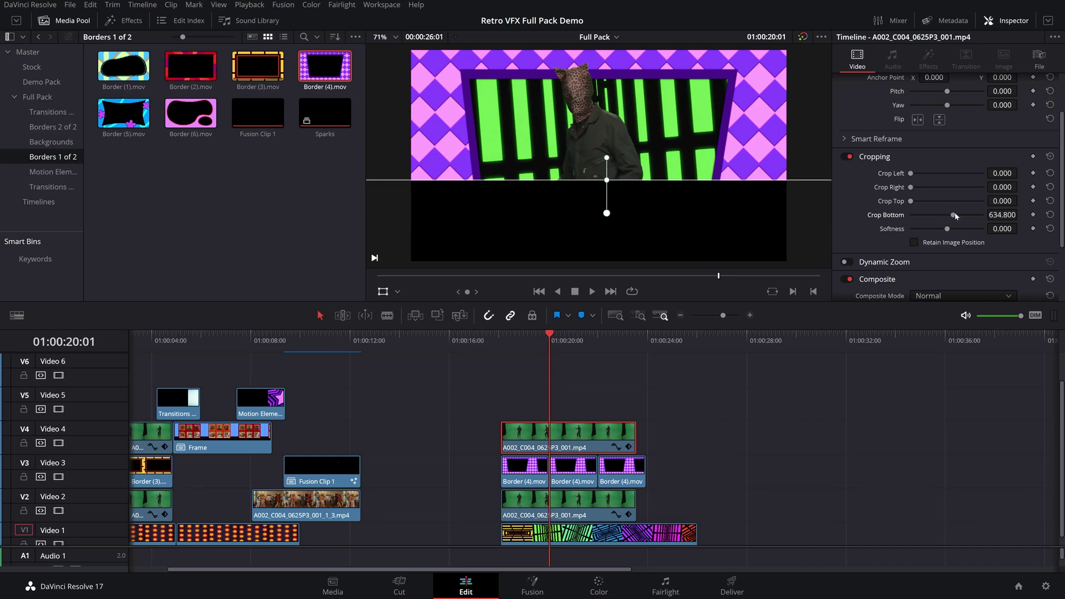
Set the Video 4 dancer clip's Crop Bottom back to 0.000.
{"action": "left_click_drag", "start_coordinate": [954, 215], "coordinate": [956, 218]}
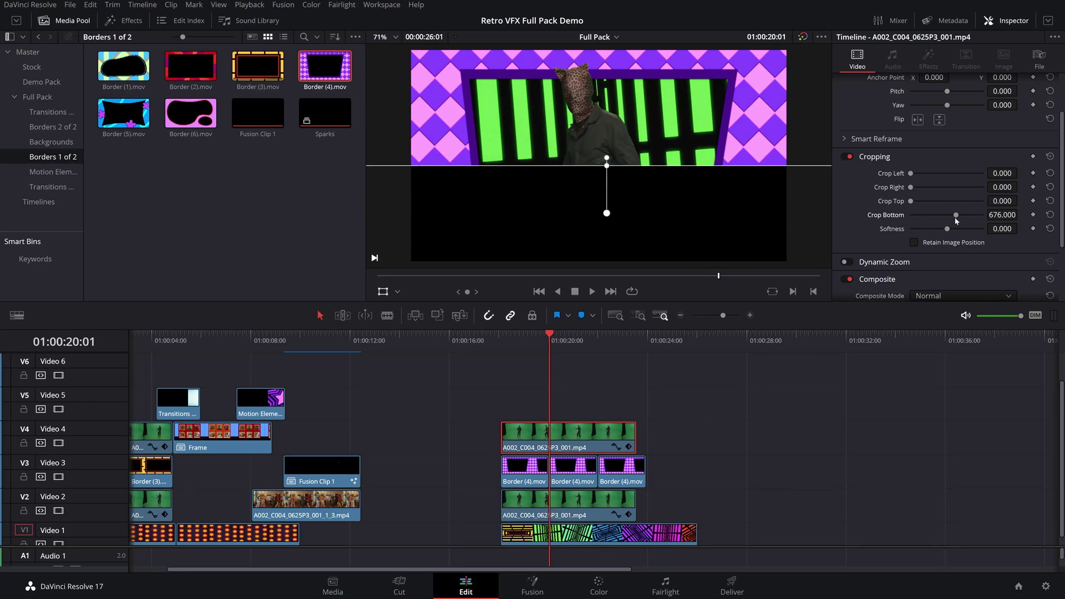
{"action": "left_click_drag", "start_coordinate": [958, 216], "coordinate": [889, 220]}
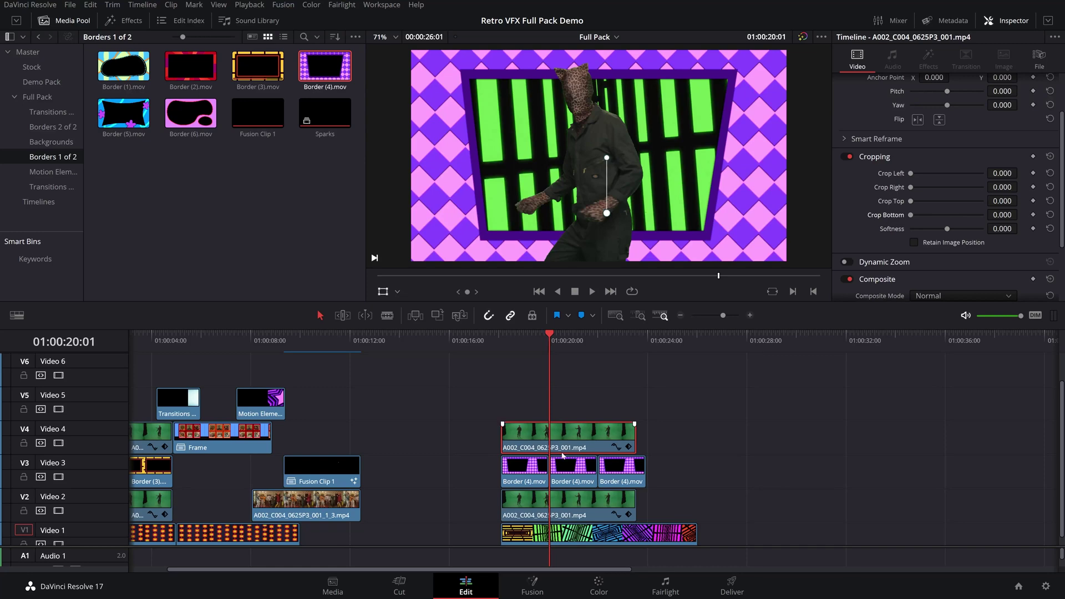
Mask the Video 4 dancer clip with a Linear window around the upper body, stretched past the image's side and upper edges.
{"action": "left_click", "coordinate": [598, 586]}
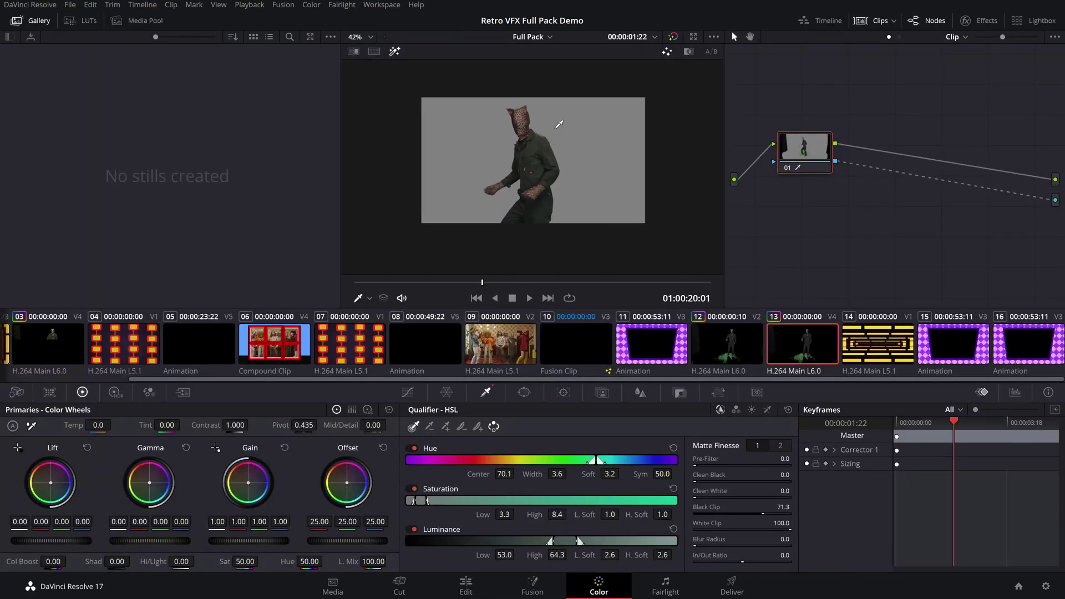
{"action": "left_click", "coordinate": [524, 392]}
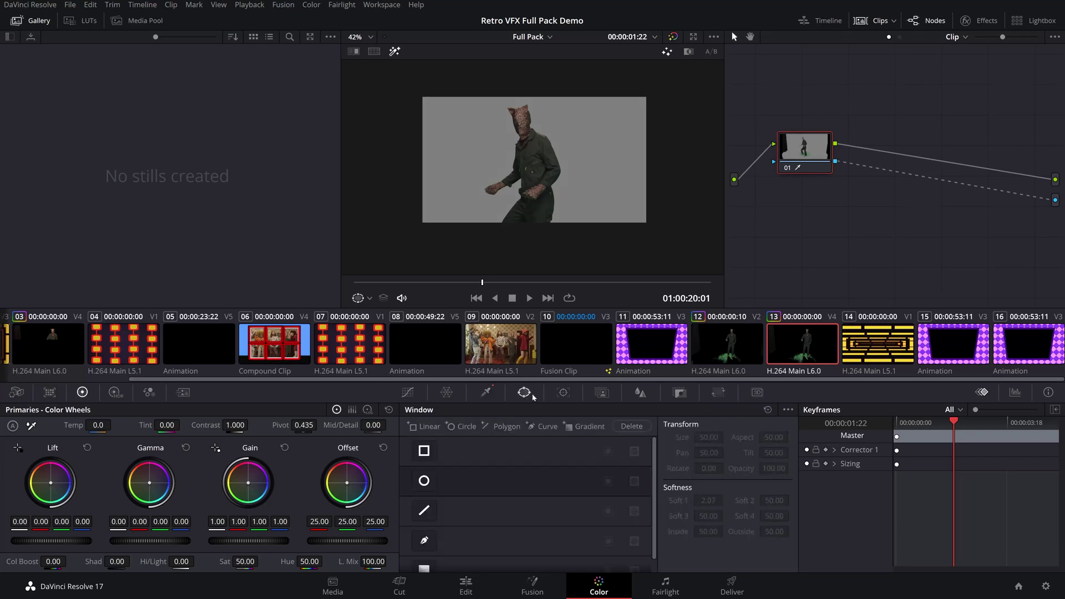
{"action": "left_click", "coordinate": [431, 454]}
{"action": "left_click_drag", "start_coordinate": [557, 197], "coordinate": [544, 140]}
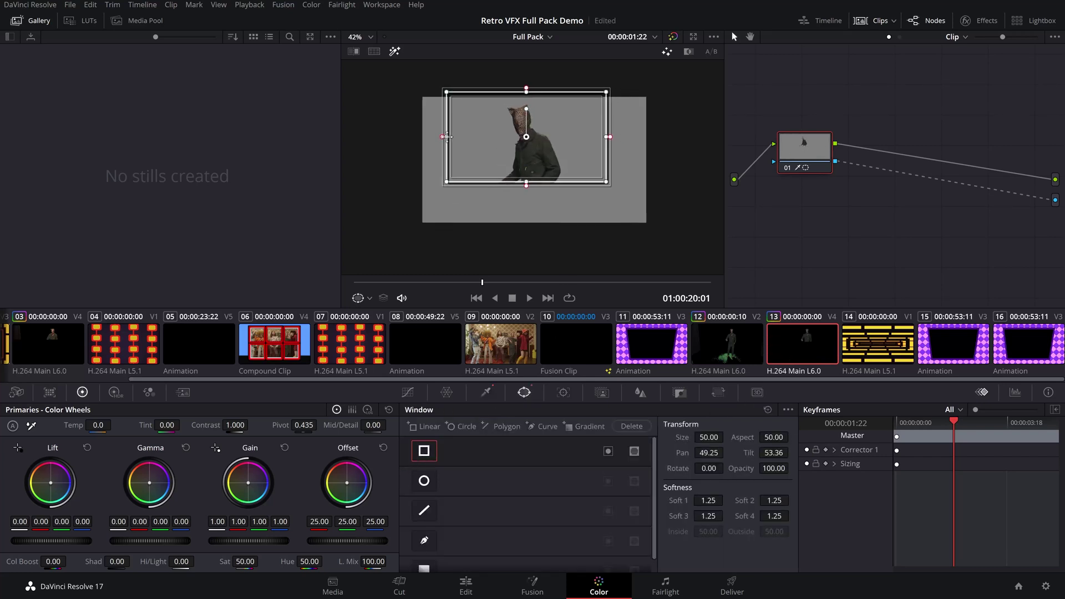
{"action": "left_click_drag", "start_coordinate": [447, 136], "coordinate": [397, 138]}
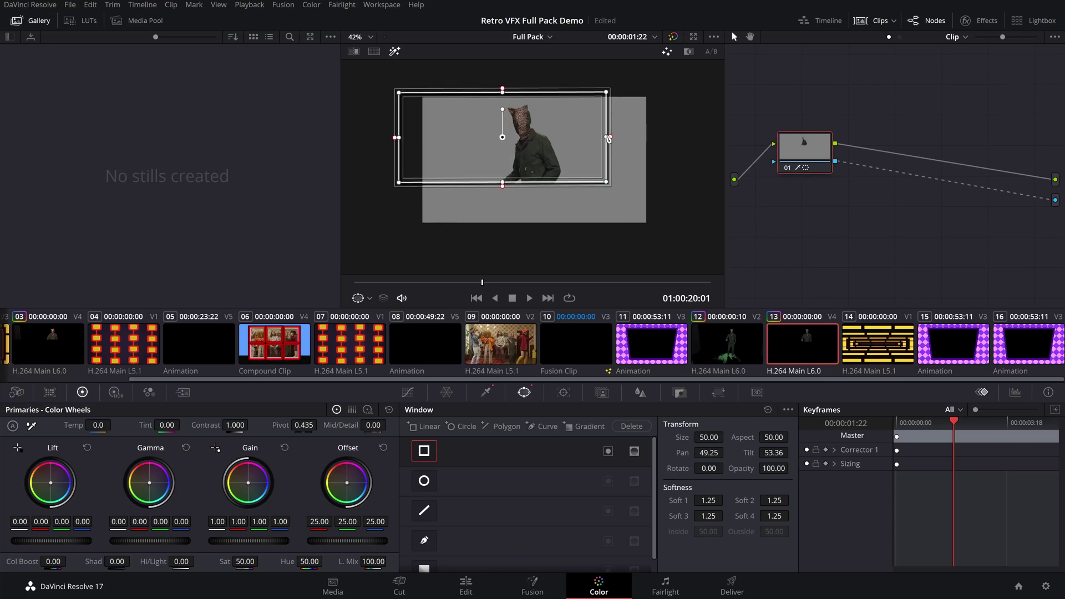
{"action": "left_click_drag", "start_coordinate": [608, 138], "coordinate": [667, 139]}
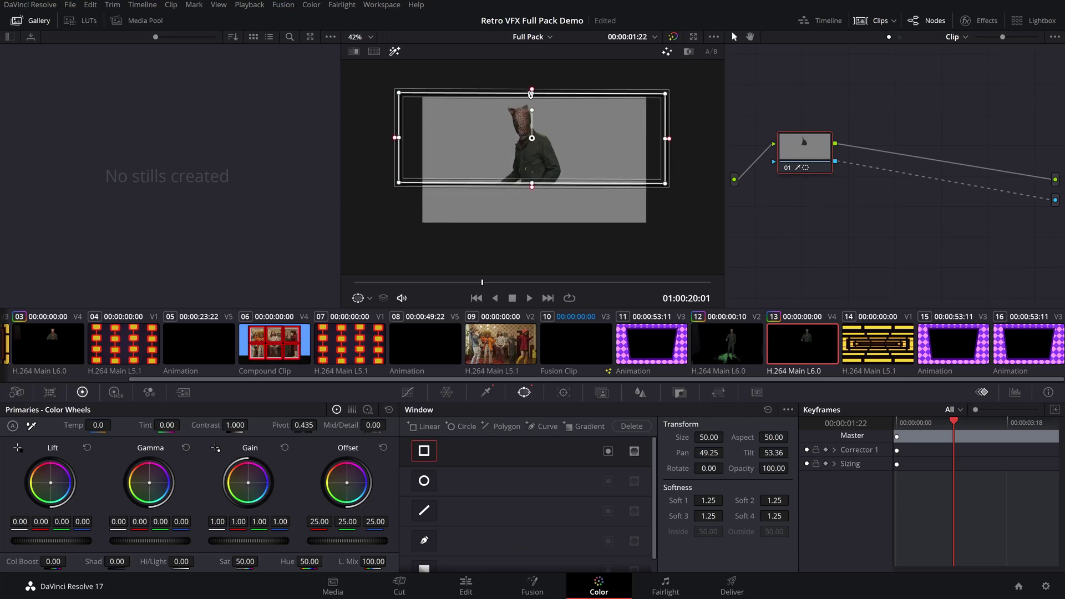
{"action": "left_click_drag", "start_coordinate": [531, 93], "coordinate": [531, 85]}
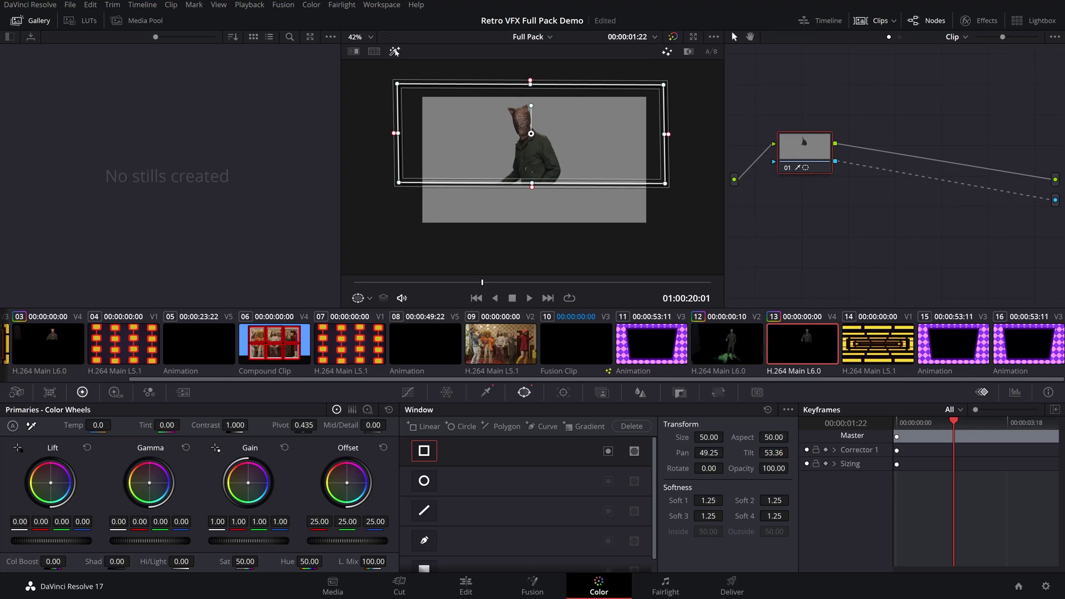
Turn off the highlight view and extend the window's lower edge slightly so the dancer is cut off behind the border's lower frame.
{"action": "left_click", "coordinate": [395, 51]}
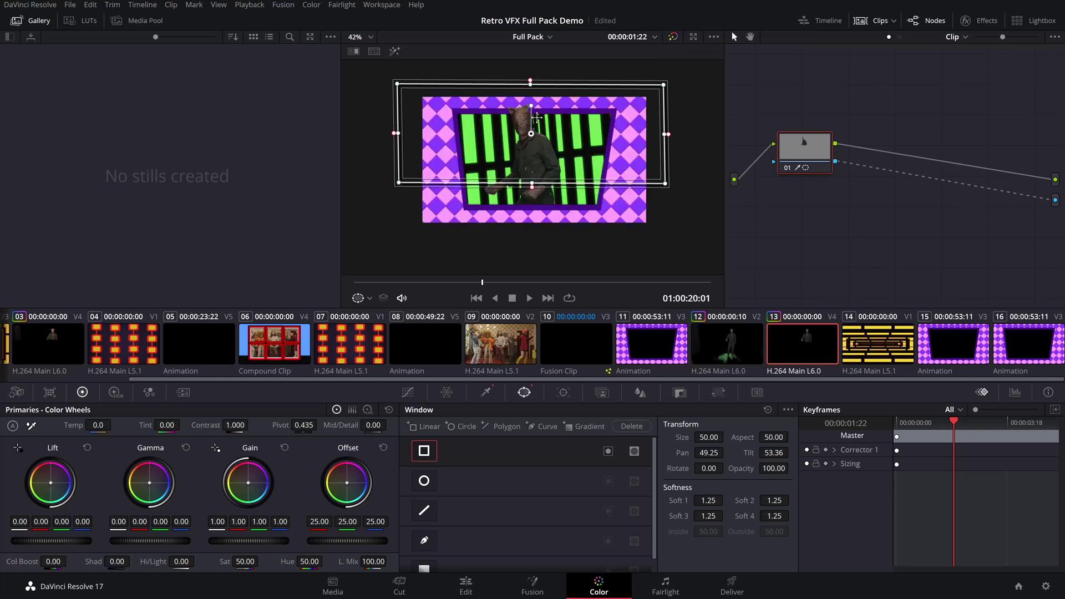
{"action": "mouse_move", "coordinate": [531, 82]}
{"action": "left_mouse_down"}
{"action": "mouse_move", "coordinate": [531, 123]}
{"action": "mouse_move", "coordinate": [531, 86]}
{"action": "left_mouse_up"}
{"action": "mouse_move", "coordinate": [532, 185]}
{"action": "left_mouse_down"}
{"action": "mouse_move", "coordinate": [532, 230]}
{"action": "mouse_move", "coordinate": [533, 192]}
{"action": "left_mouse_up"}
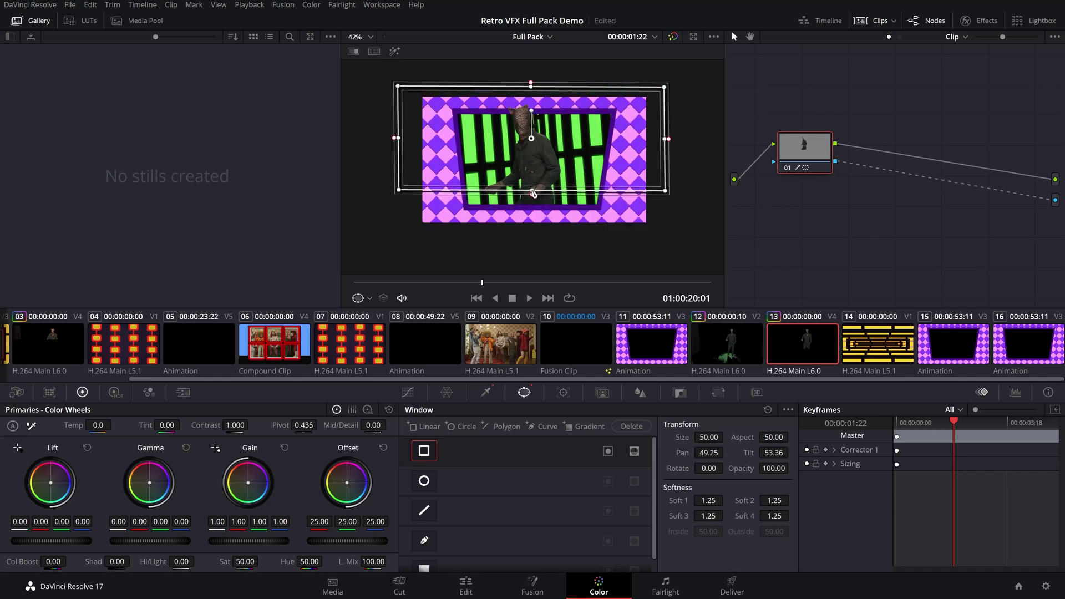
Return to the Edit page and play the composite of the masked dancer over the border.
{"action": "left_click", "coordinate": [464, 588]}
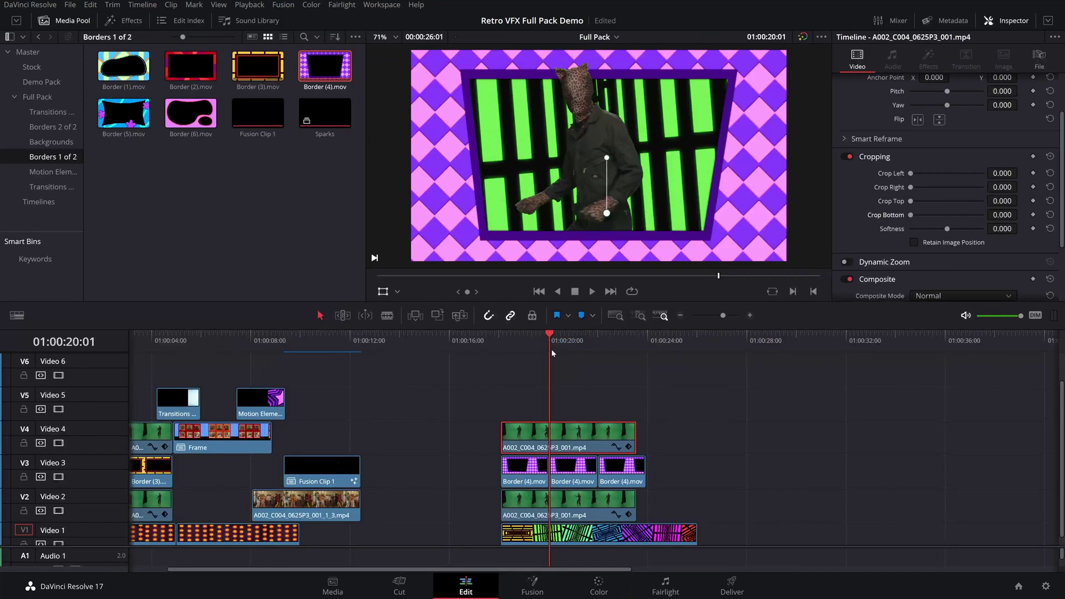
{"action": "left_click", "coordinate": [529, 338]}
{"action": "key", "text": "space"}
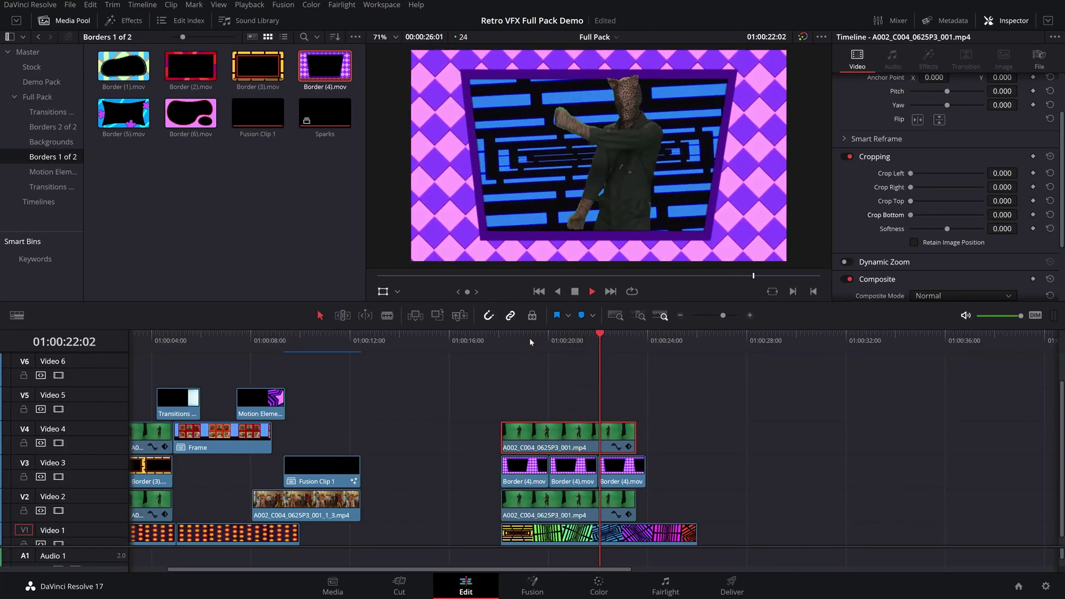
{"action": "key", "text": "space"}
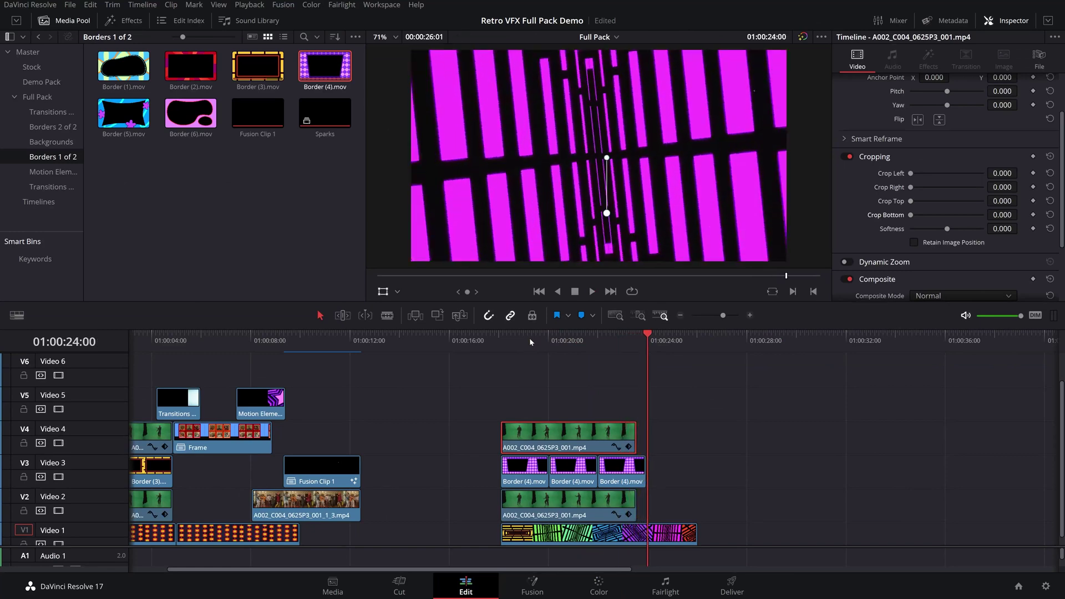
Trim the ends of the third Border (4).mov clip and the Video 1 background to match the end of the dancer clips.
{"action": "left_click_drag", "start_coordinate": [616, 336], "coordinate": [619, 345]}
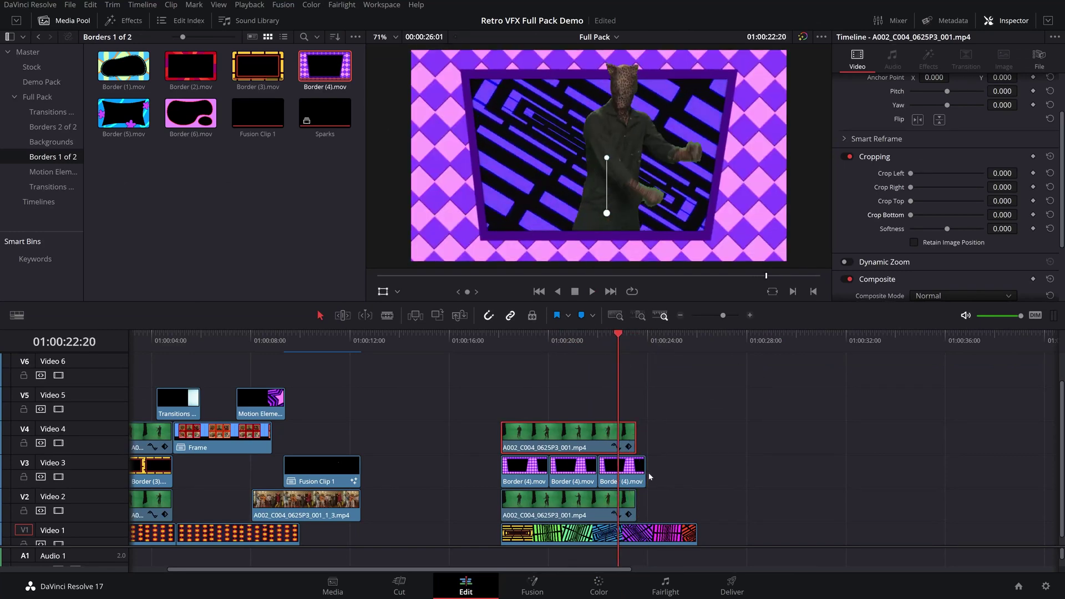
{"action": "left_click_drag", "start_coordinate": [645, 470], "coordinate": [639, 470]}
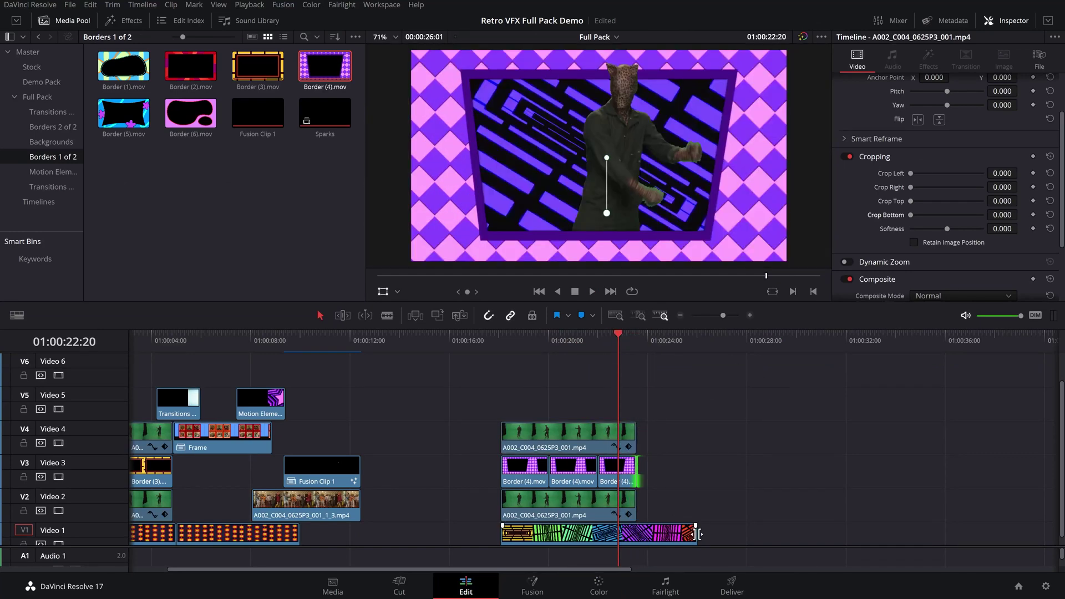
{"action": "left_click_drag", "start_coordinate": [696, 534], "coordinate": [637, 534]}
{"action": "left_click", "coordinate": [620, 335]}
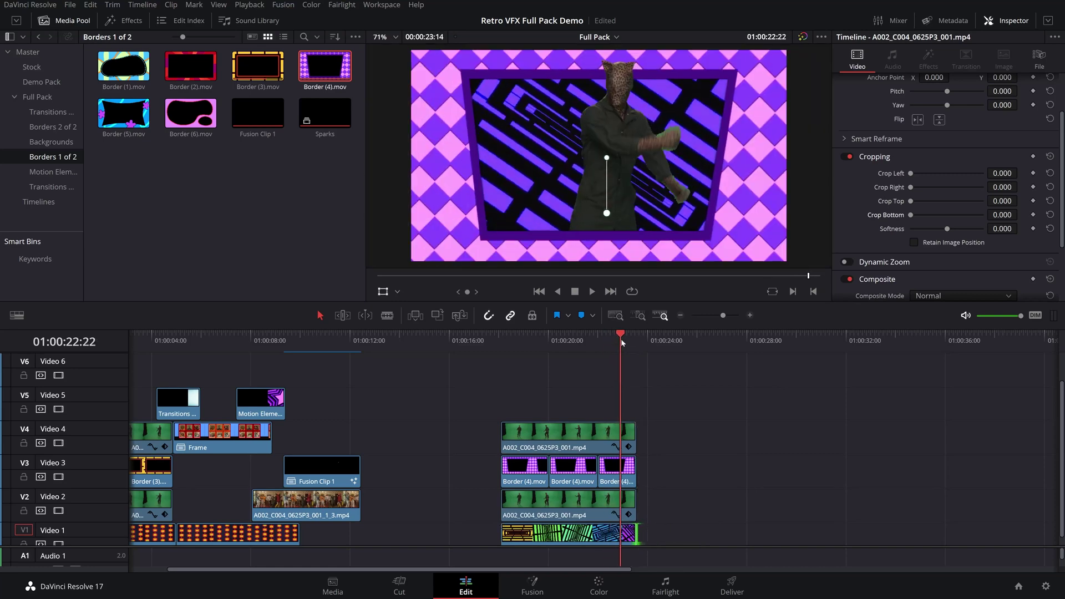
Place Transitions (2).mov from the first Transitions bin on Video 5, overlapping the end of the dancer composite.
{"action": "left_click_drag", "start_coordinate": [621, 341], "coordinate": [623, 340]}
{"action": "left_click", "coordinate": [228, 236]}
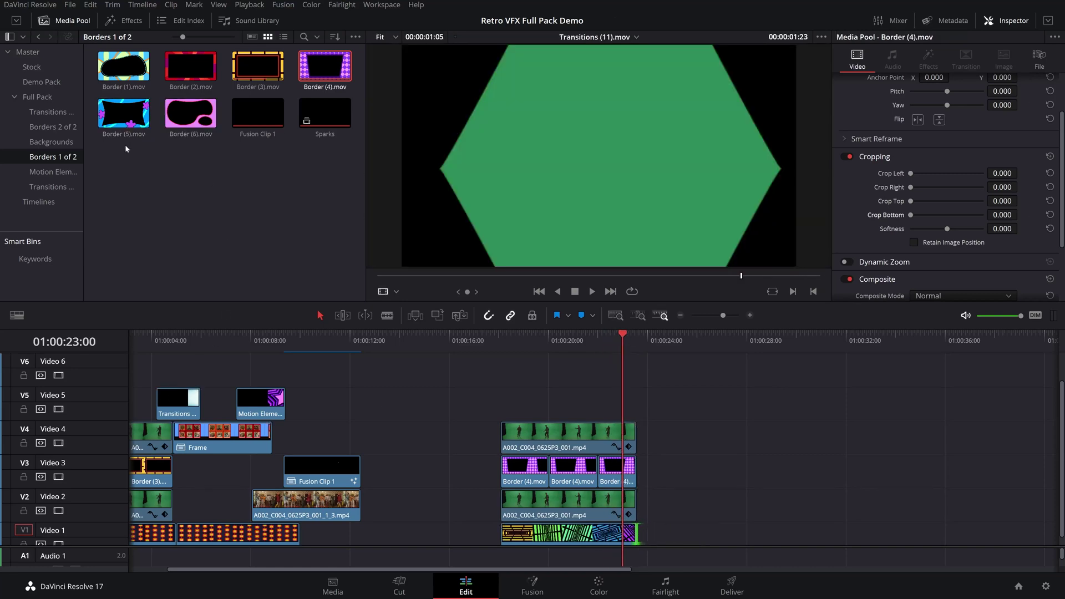
{"action": "left_click", "coordinate": [61, 113]}
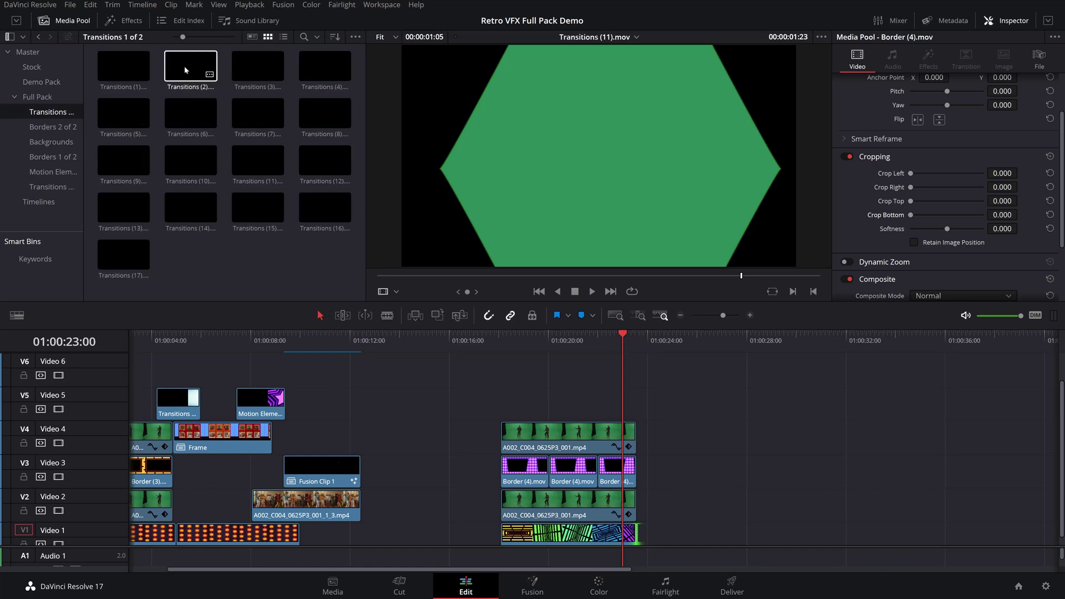
{"action": "left_click", "coordinate": [193, 68]}
{"action": "left_click_drag", "start_coordinate": [194, 71], "coordinate": [617, 413]}
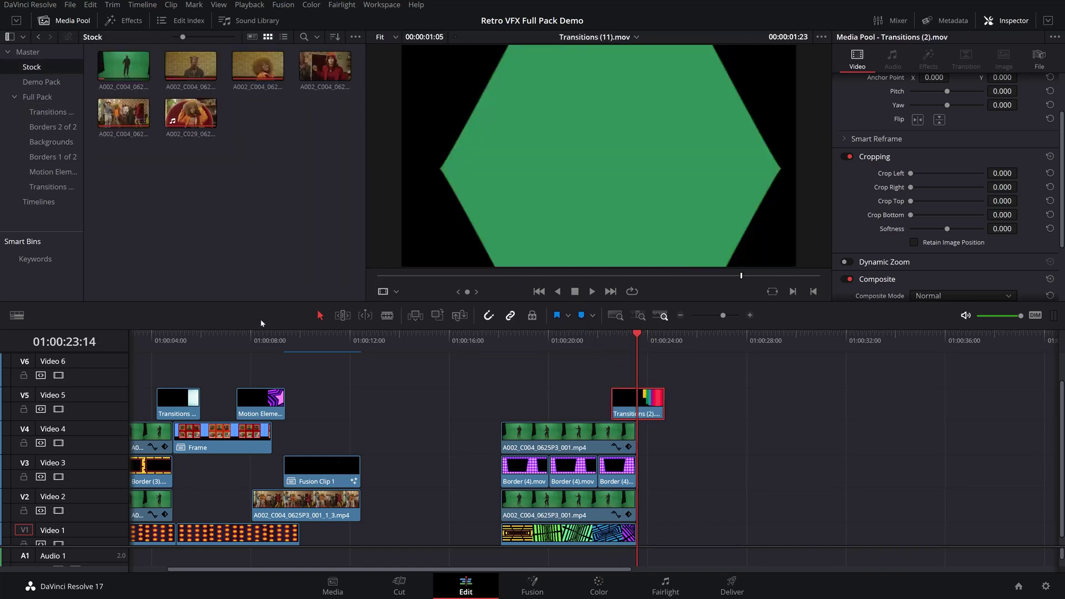
Review the existing six-panel Frame clip in the timeline around 01:00:06:11.
{"action": "left_click", "coordinate": [218, 334]}
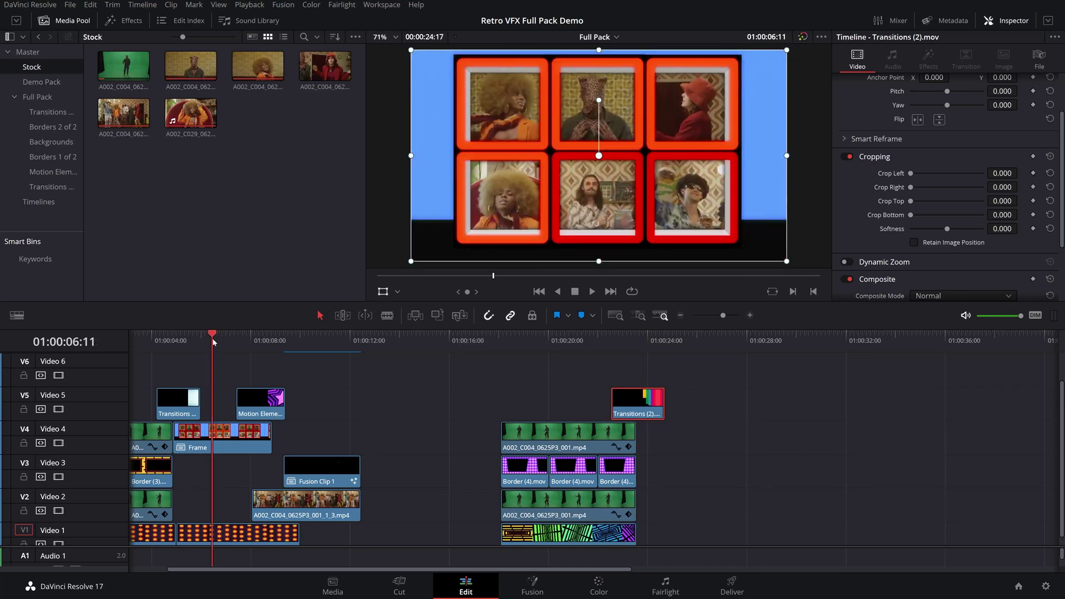
{"action": "key", "text": "space"}
{"action": "key", "text": "space"}
{"action": "left_click_drag", "start_coordinate": [223, 340], "coordinate": [217, 340]}
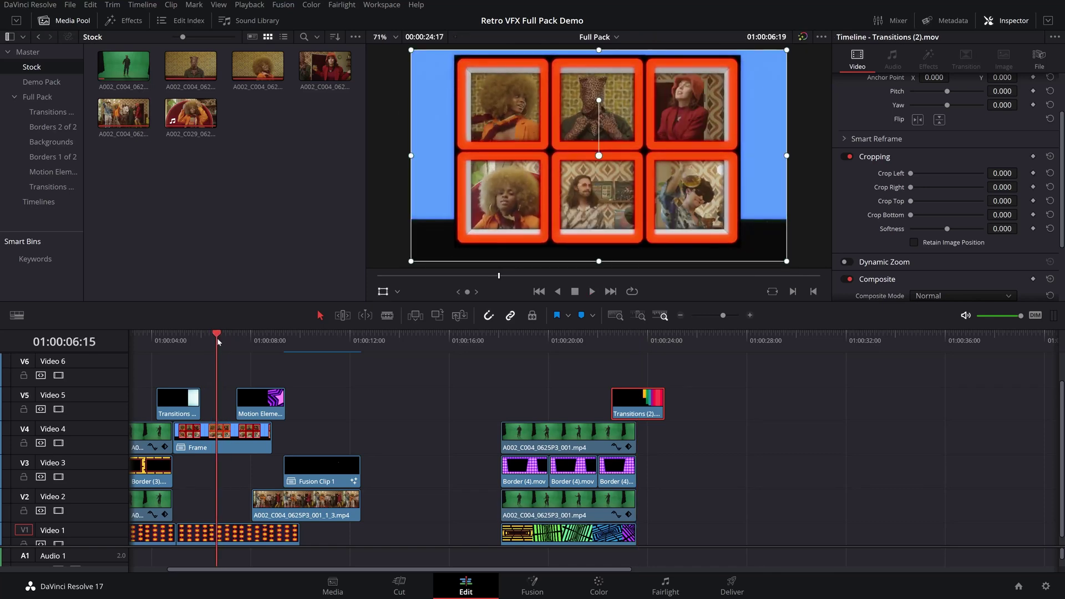
Place Border (14).mov from the Borders 2 of 2 bin on Video 3 at 01:00:24:17 and play it.
{"action": "left_click", "coordinate": [668, 342]}
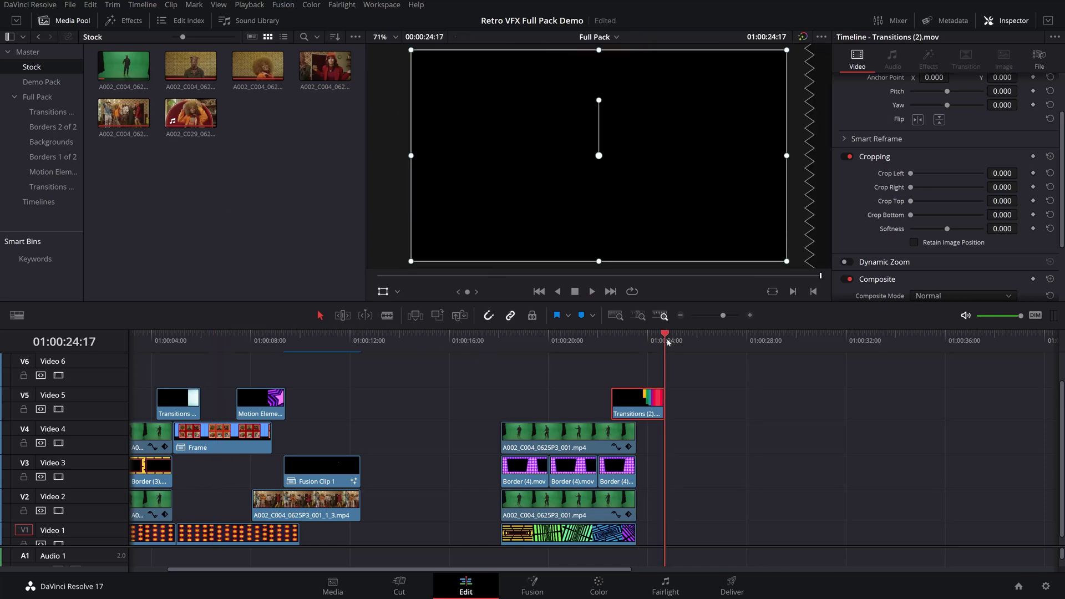
{"action": "key", "text": "q"}
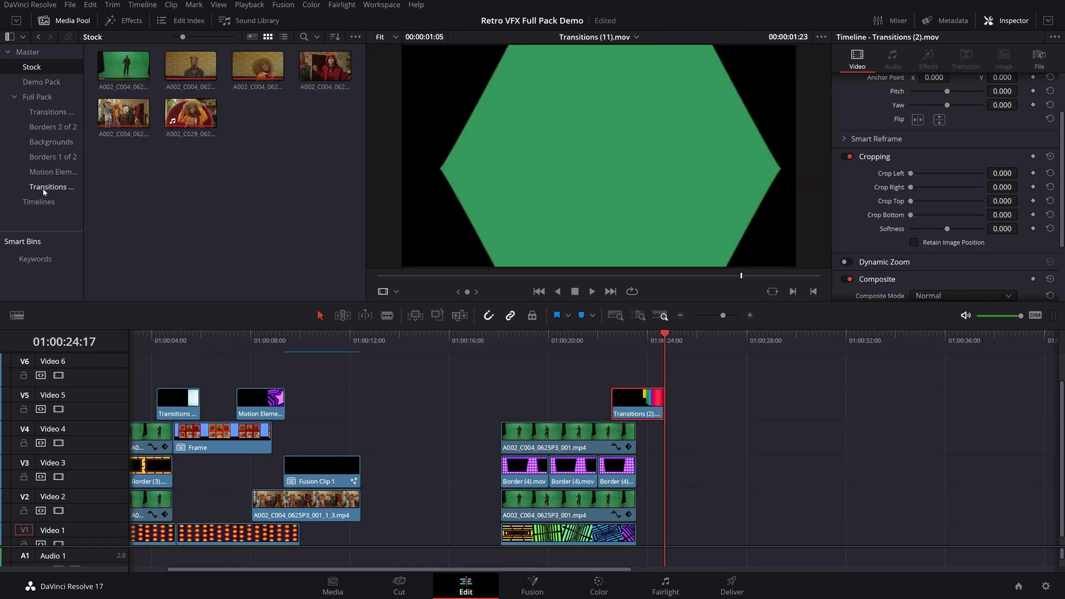
{"action": "left_click", "coordinate": [53, 158]}
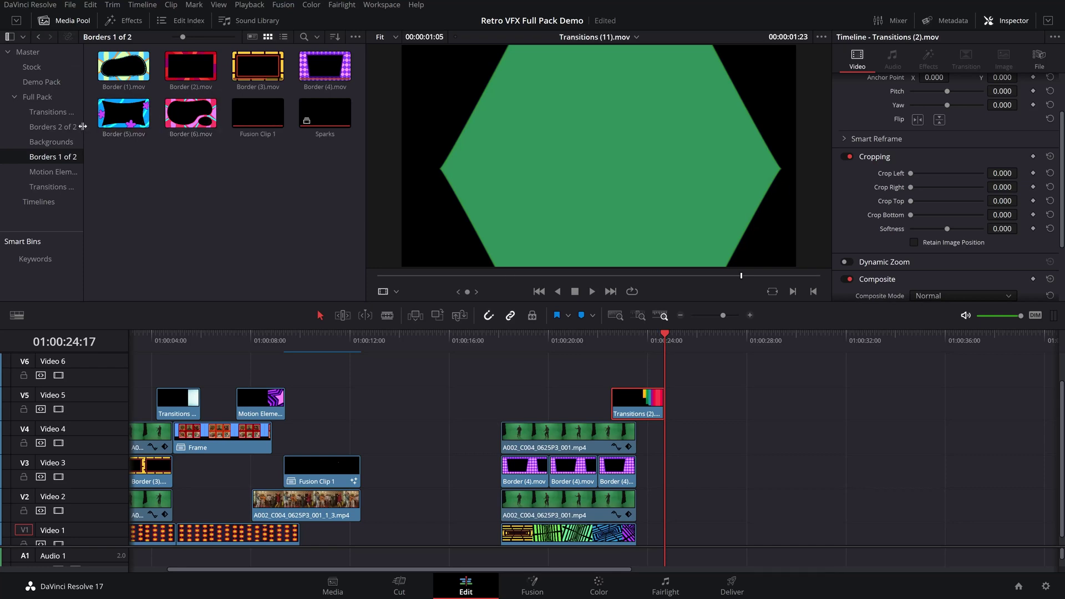
{"action": "left_click", "coordinate": [55, 128]}
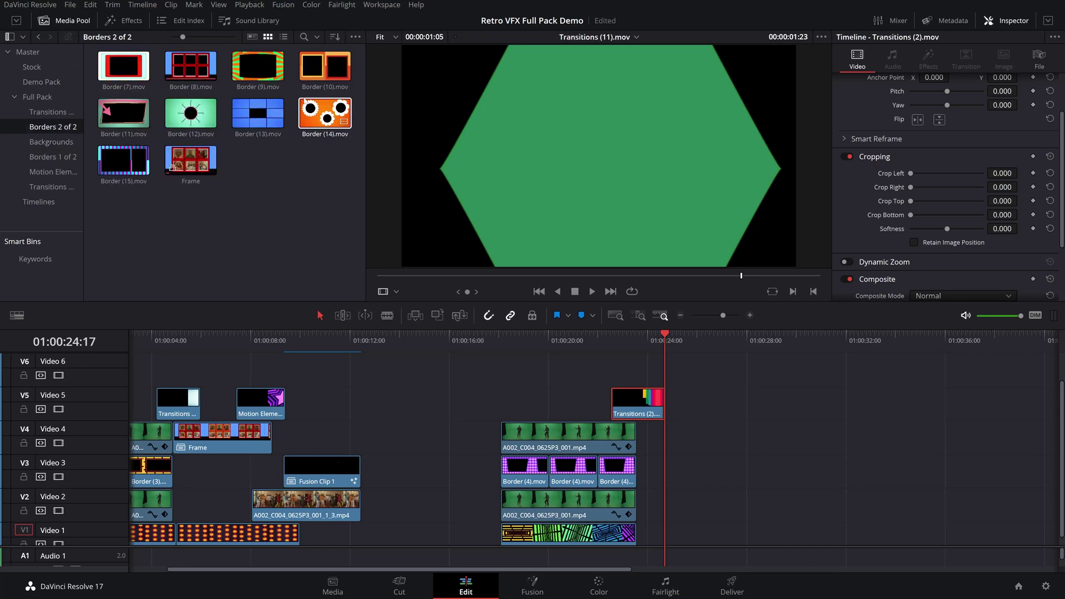
{"action": "left_click", "coordinate": [315, 119]}
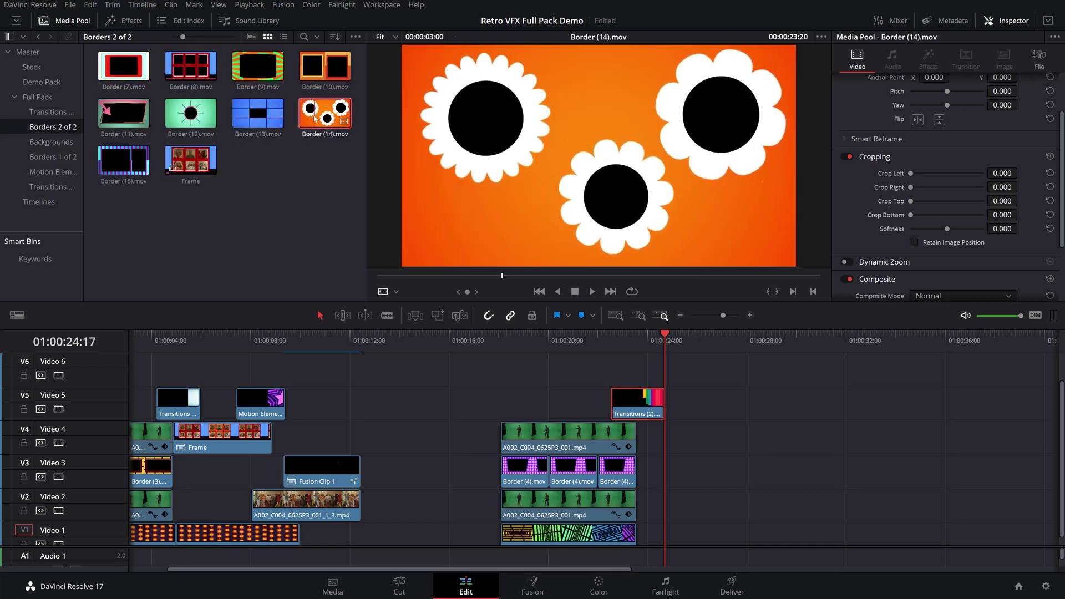
{"action": "left_click_drag", "start_coordinate": [315, 118], "coordinate": [688, 488]}
{"action": "left_click", "coordinate": [688, 488]}
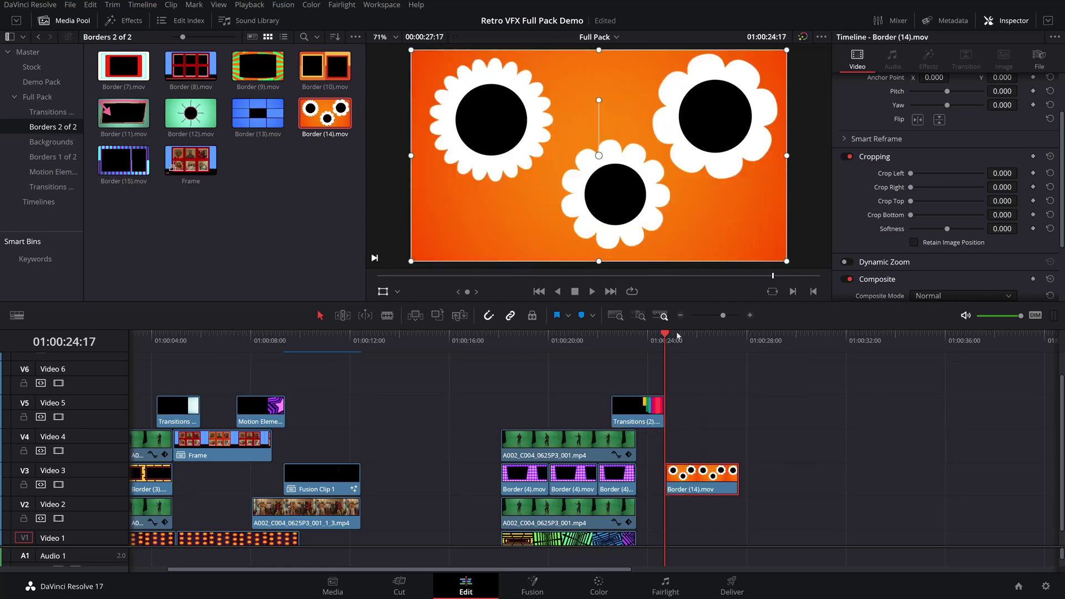
{"action": "key", "text": "space"}
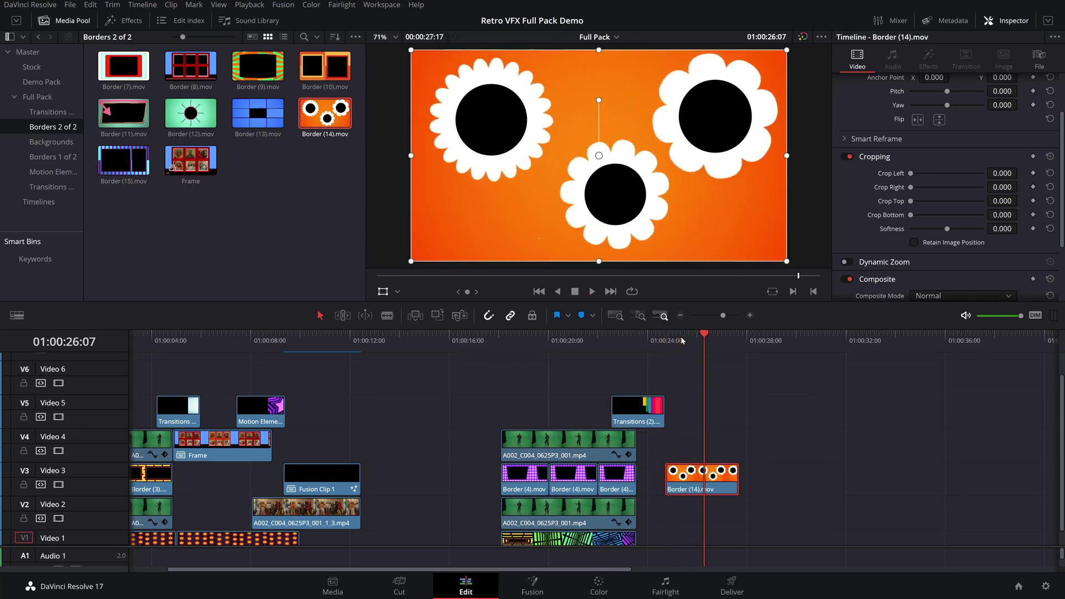
{"action": "left_click_drag", "start_coordinate": [697, 344], "coordinate": [686, 343]}
Create a compound clip named Frame 2 from the Border (14).mov clip on Video 3.
{"action": "right_click", "coordinate": [723, 488]}
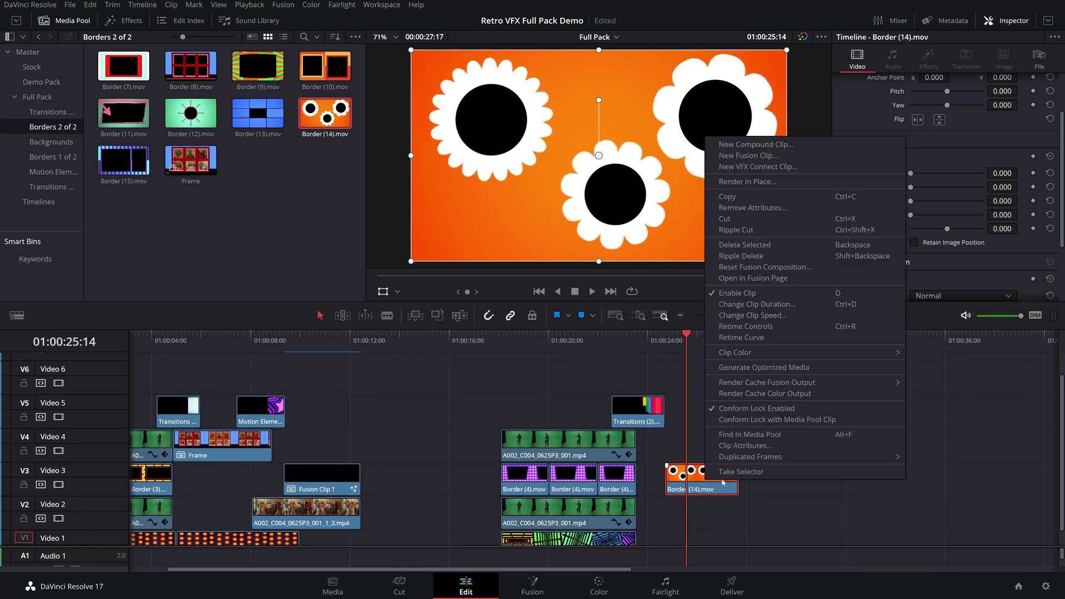
{"action": "left_click", "coordinate": [771, 145]}
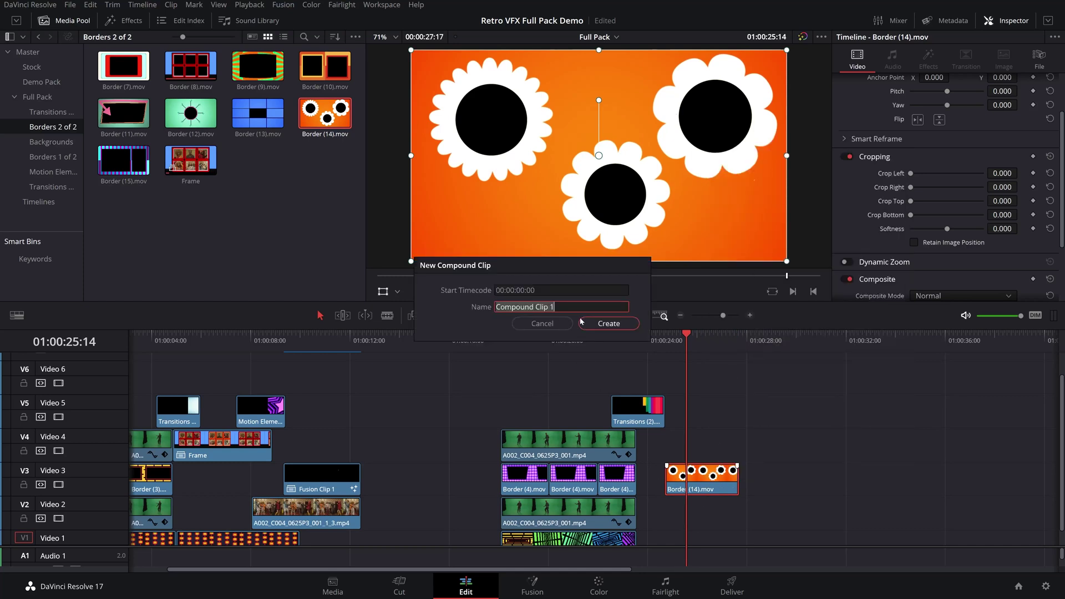
{"action": "type", "text": "Frame"}
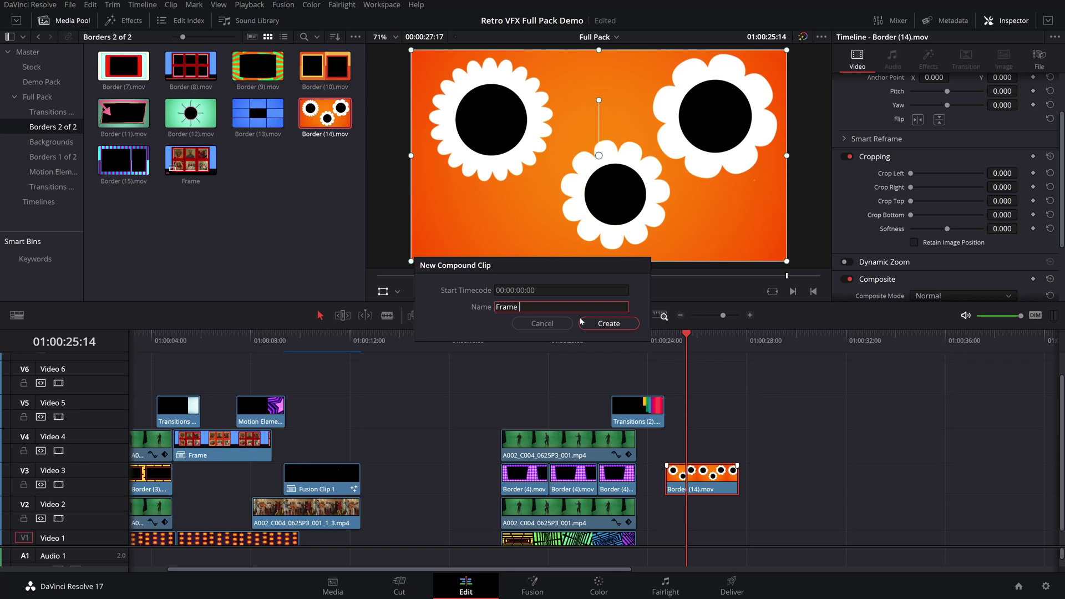
{"action": "left_click", "coordinate": [581, 322]}
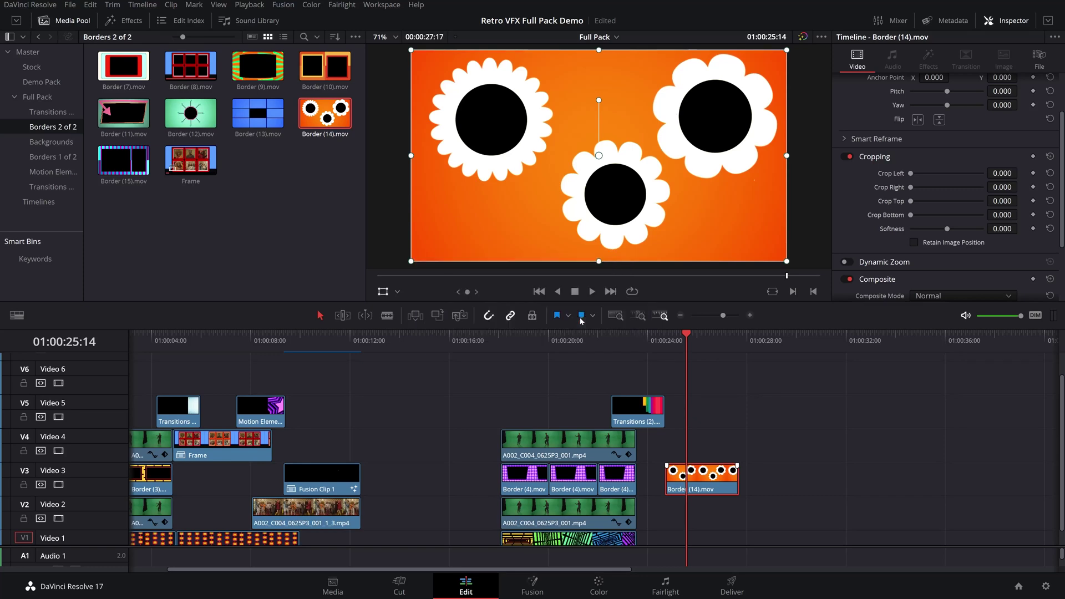
Open the Frame 2 compound clip in its own timeline and move Border (14).mov up to Video 4.
{"action": "right_click", "coordinate": [707, 481]}
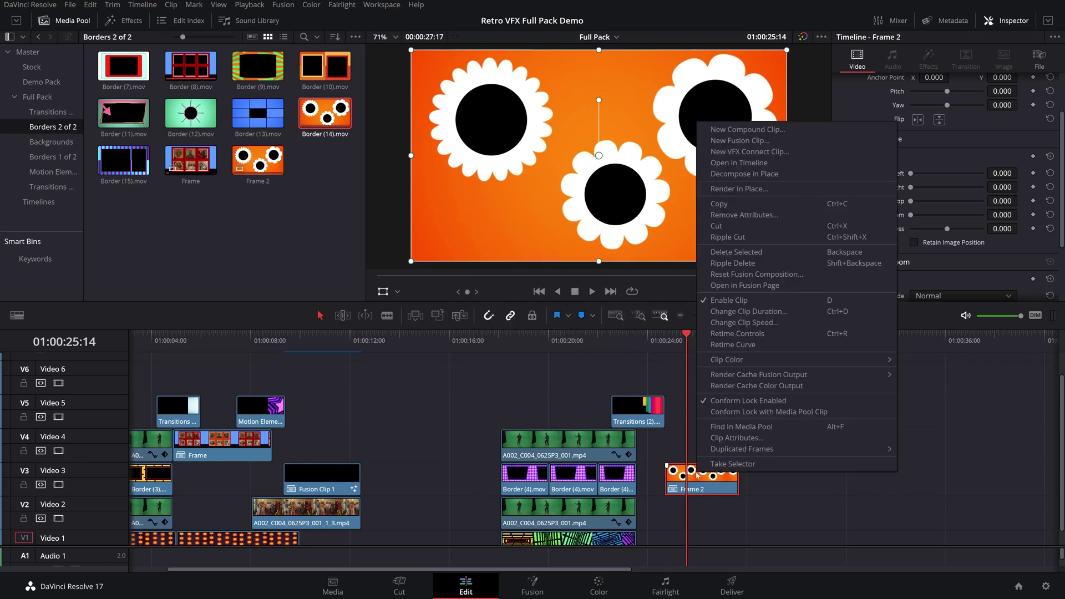
{"action": "left_click", "coordinate": [758, 163]}
{"action": "left_click", "coordinate": [147, 341]}
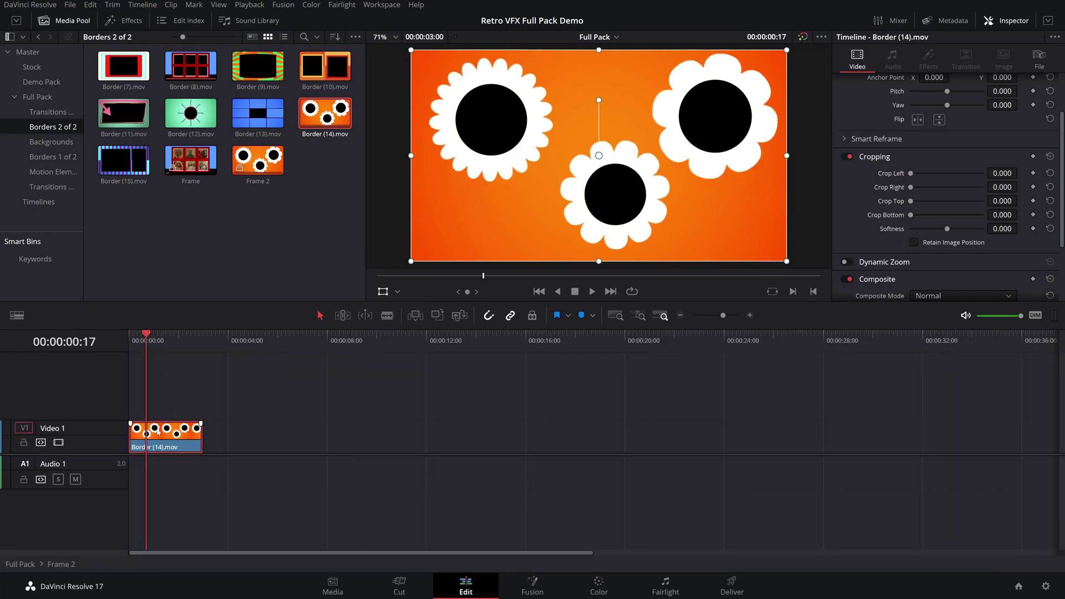
{"action": "left_click_drag", "start_coordinate": [158, 432], "coordinate": [161, 370]}
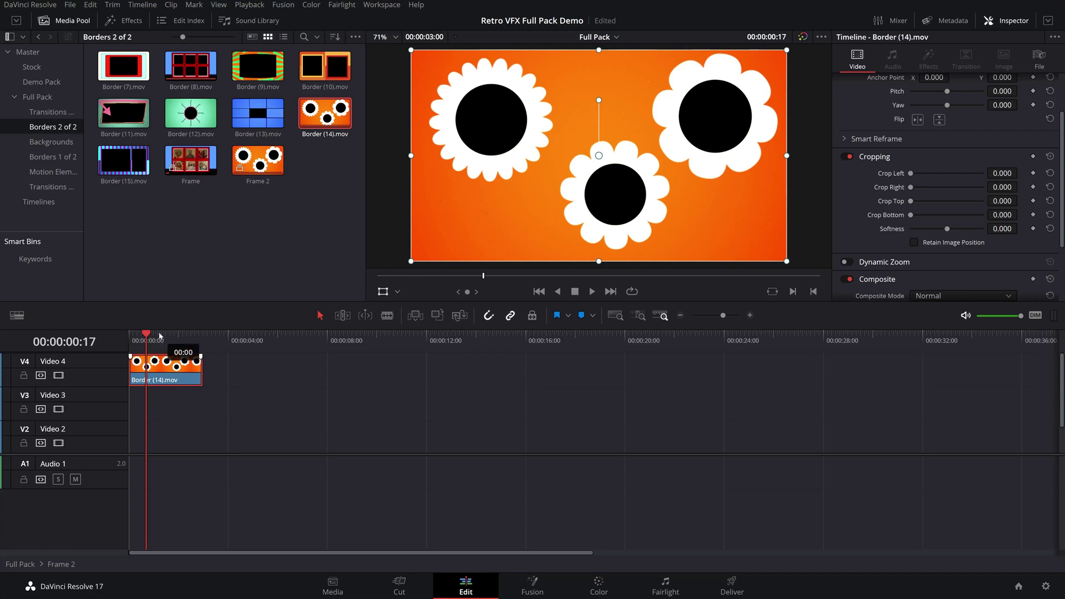
{"action": "key", "text": "Delete"}
{"action": "left_click", "coordinate": [50, 72]}
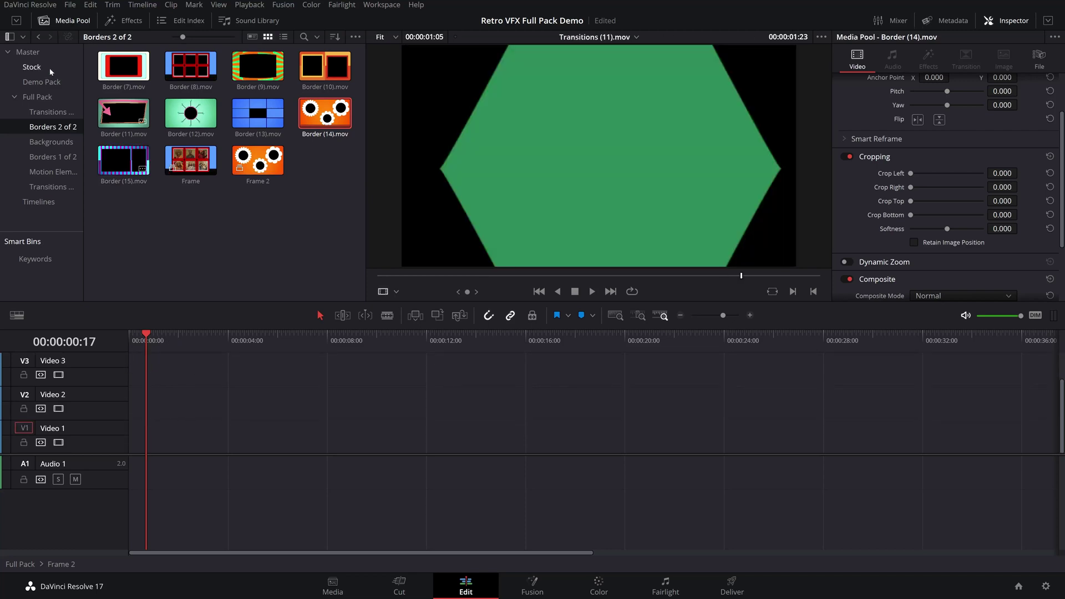
{"action": "key", "text": "ctrl+z"}
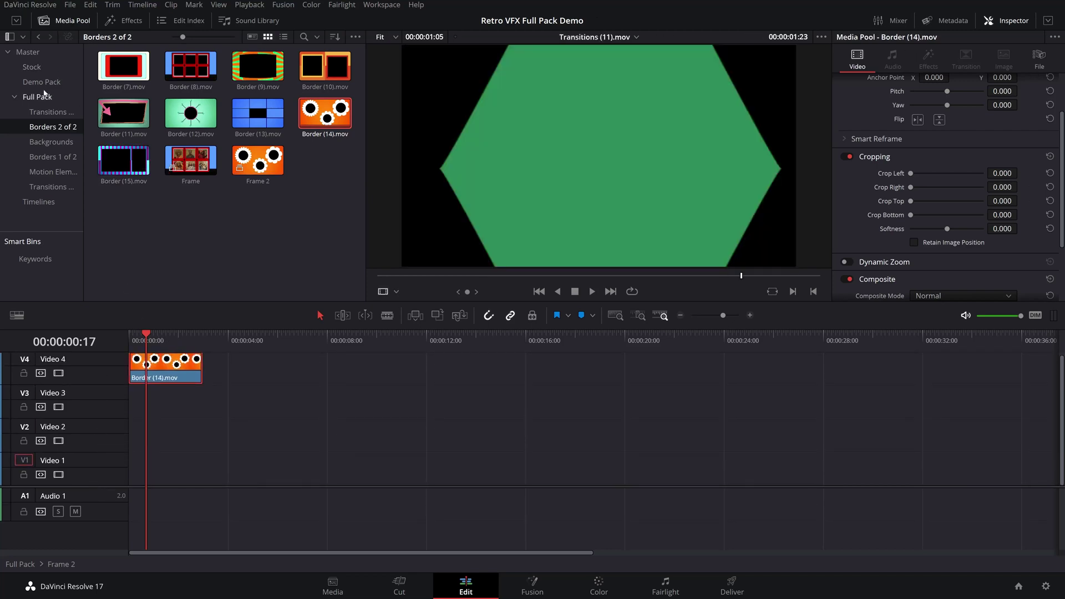
Place three Stock clips at the start beneath the flower border: A002_C004_0625P3_001_1.mp4 on Video 3, A002_C004_0625P3_001_1_1.mp4 on Video 2, A002_C029_062545_001.mp4 on Video 1.
{"action": "left_click", "coordinate": [31, 66]}
{"action": "left_click_drag", "start_coordinate": [174, 66], "coordinate": [133, 400]}
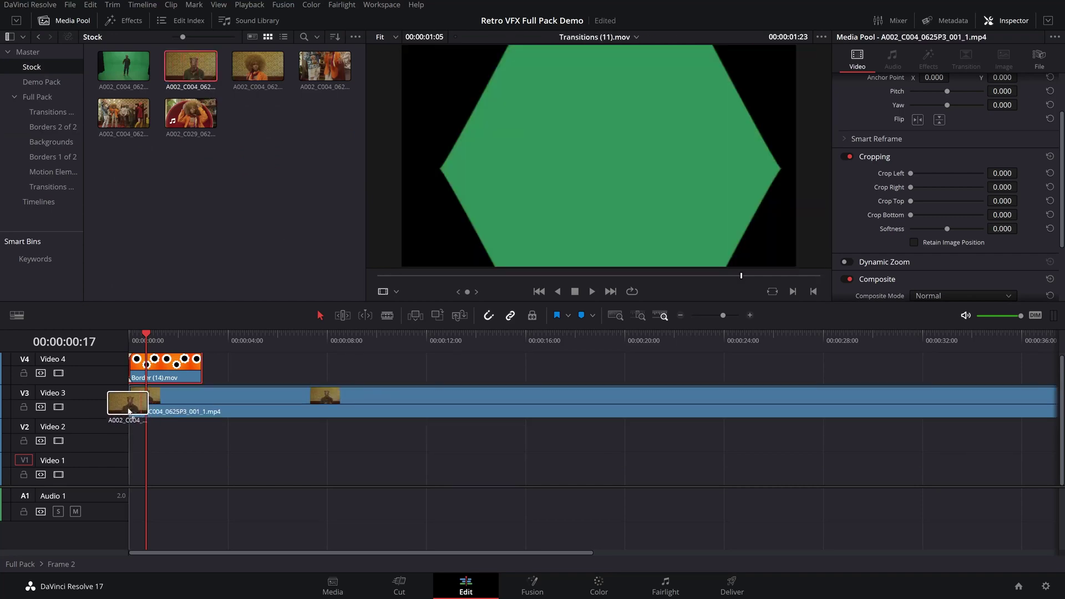
{"action": "left_click", "coordinate": [276, 74]}
{"action": "left_click_drag", "start_coordinate": [276, 74], "coordinate": [136, 430]}
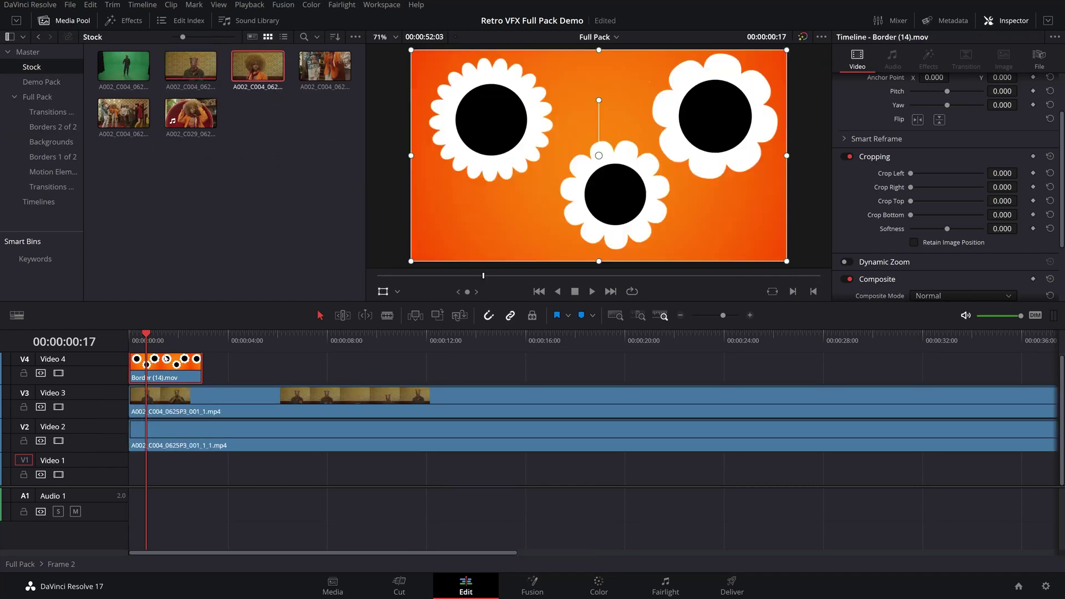
{"action": "left_click_drag", "start_coordinate": [202, 113], "coordinate": [136, 486]}
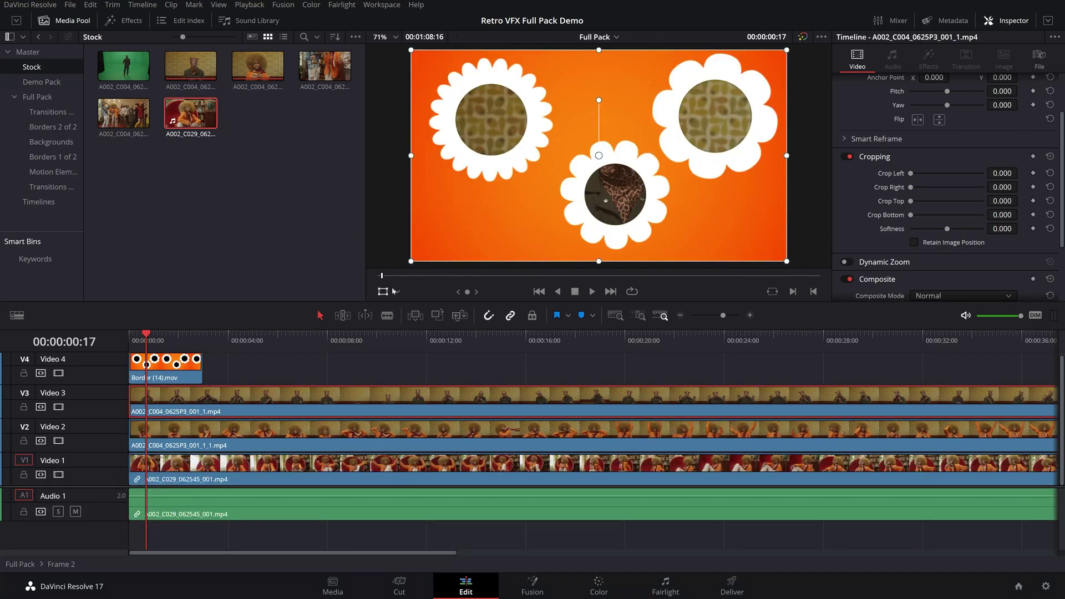
Scale down and reposition the Video 3 clip so the masked dancer fills the upper-left flower opening.
{"action": "left_click_drag", "start_coordinate": [420, 255], "coordinate": [499, 211]}
{"action": "left_click_drag", "start_coordinate": [638, 180], "coordinate": [527, 147]}
{"action": "left_click_drag", "start_coordinate": [390, 181], "coordinate": [411, 160]}
Scale down and reposition the Video 2 clip so the woman sits inside the lower-middle flower opening.
{"action": "left_click", "coordinate": [179, 426]}
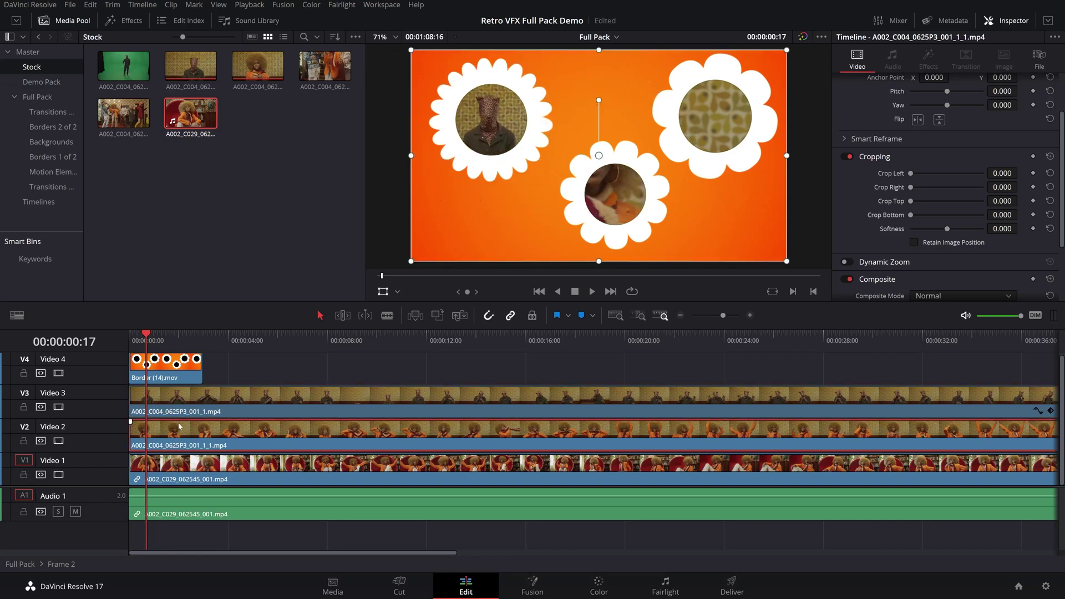
{"action": "left_click_drag", "start_coordinate": [411, 261], "coordinate": [518, 200]}
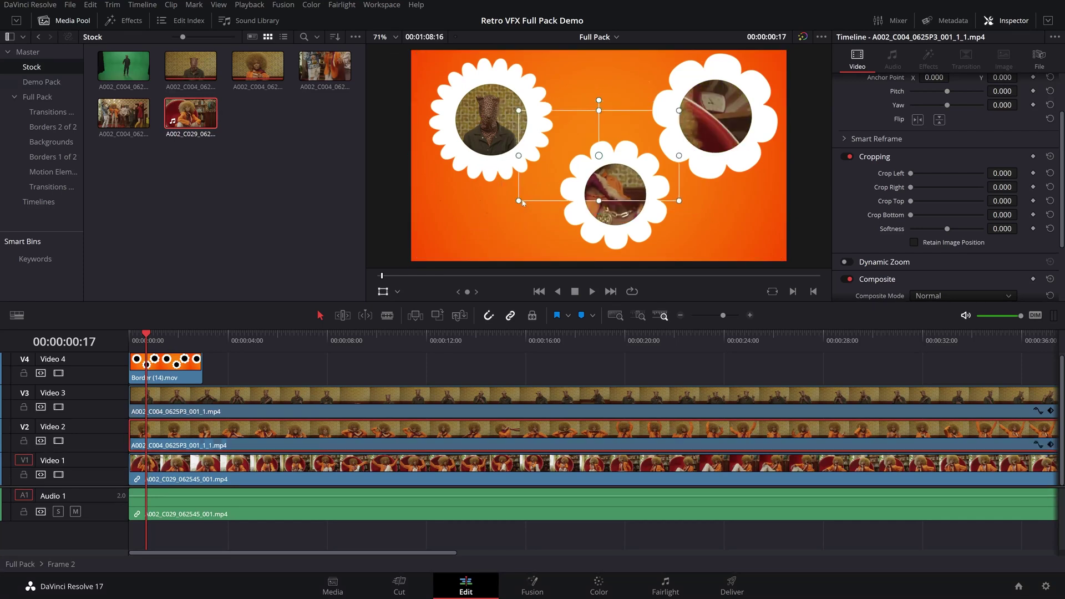
{"action": "left_click_drag", "start_coordinate": [604, 176], "coordinate": [623, 219]}
{"action": "left_click_drag", "start_coordinate": [537, 244], "coordinate": [550, 236]}
{"action": "left_click_drag", "start_coordinate": [614, 225], "coordinate": [618, 221]}
Scale down and reposition the Video 1 clip A002_C029_062545_001.mp4 so its subject fills the upper-right flower opening.
{"action": "left_click", "coordinate": [206, 459]}
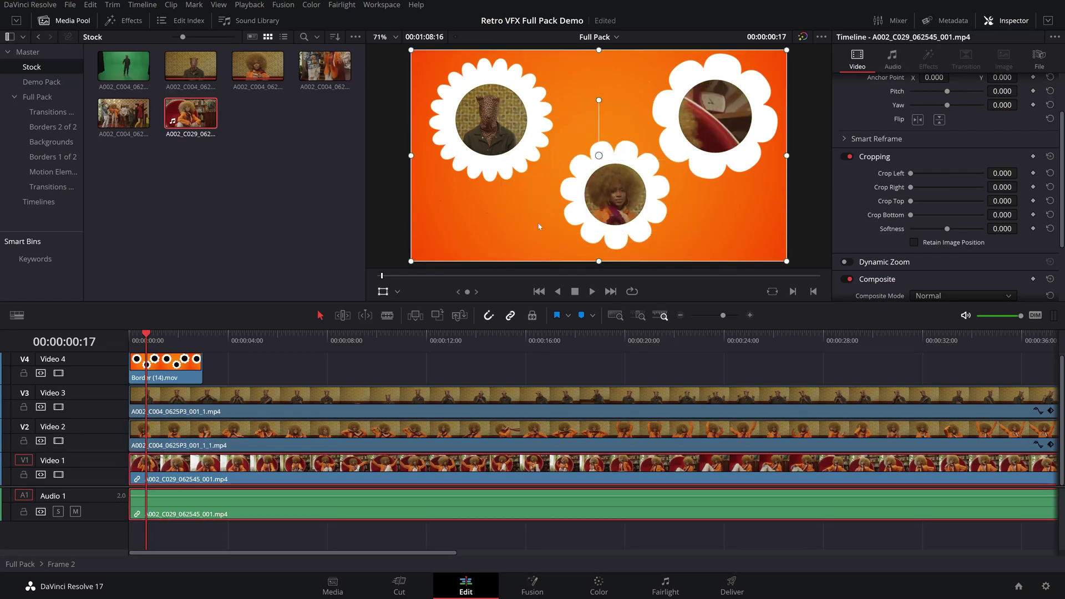
{"action": "left_click_drag", "start_coordinate": [411, 261], "coordinate": [497, 212]}
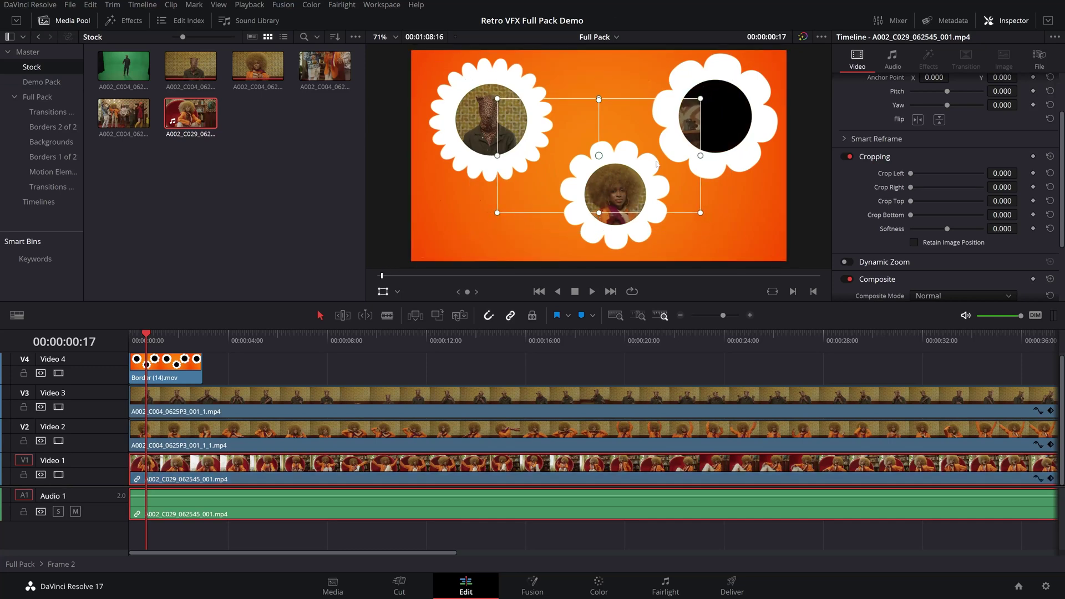
{"action": "left_click_drag", "start_coordinate": [652, 162], "coordinate": [766, 126]}
{"action": "left_click_drag", "start_coordinate": [612, 177], "coordinate": [644, 159]}
{"action": "left_click_drag", "start_coordinate": [732, 138], "coordinate": [730, 133]}
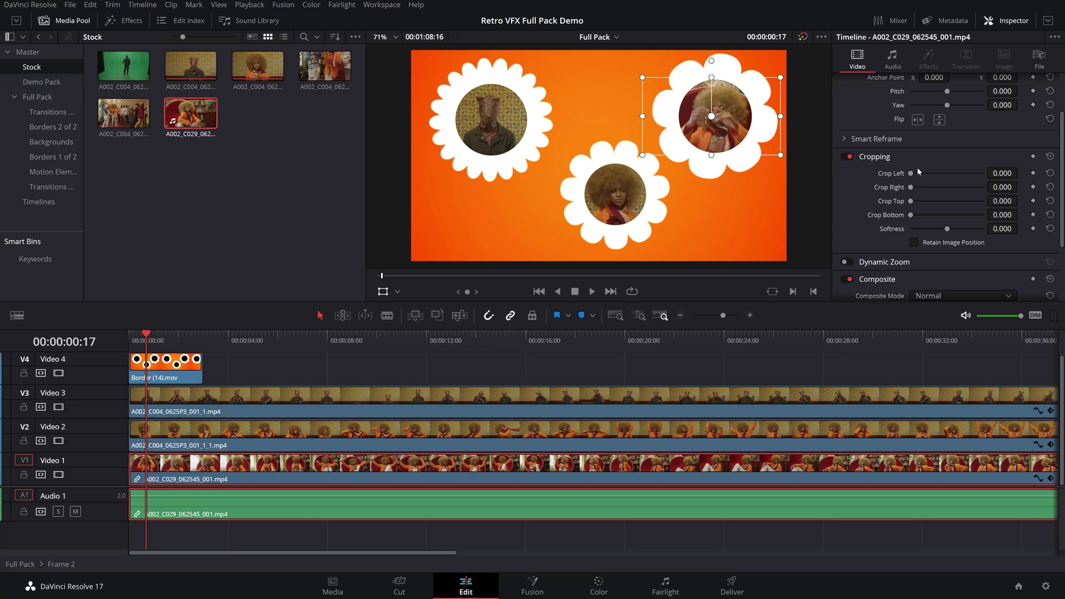
{"action": "left_click_drag", "start_coordinate": [911, 173], "coordinate": [903, 196]}
Return to the Full Pack timeline and play the Frame 2 compound clip.
{"action": "left_click", "coordinate": [21, 201]}
{"action": "double_click", "coordinate": [198, 66]}
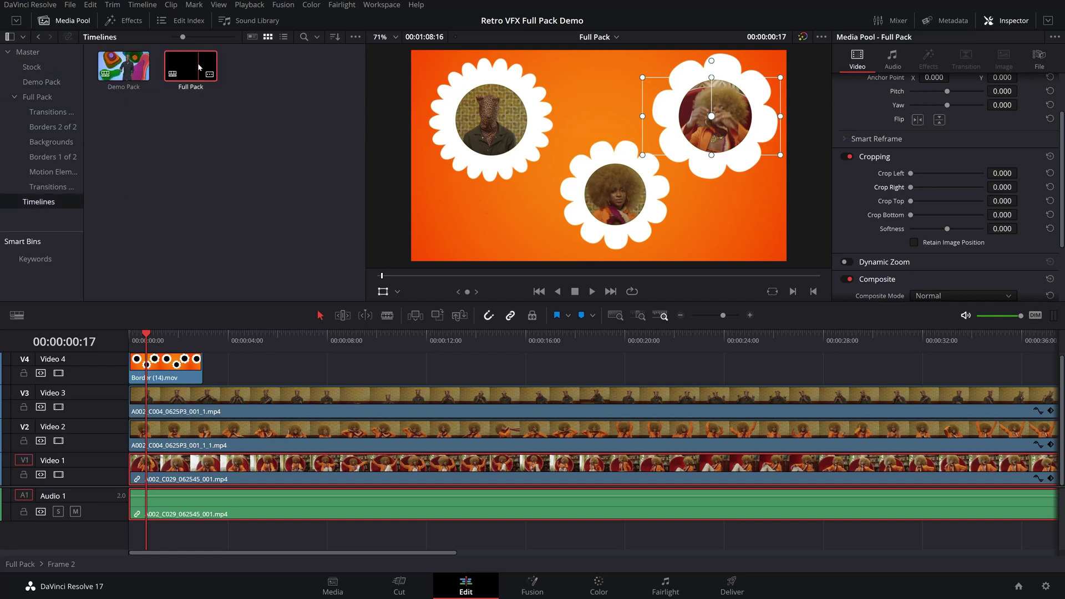
{"action": "left_click", "coordinate": [754, 340]}
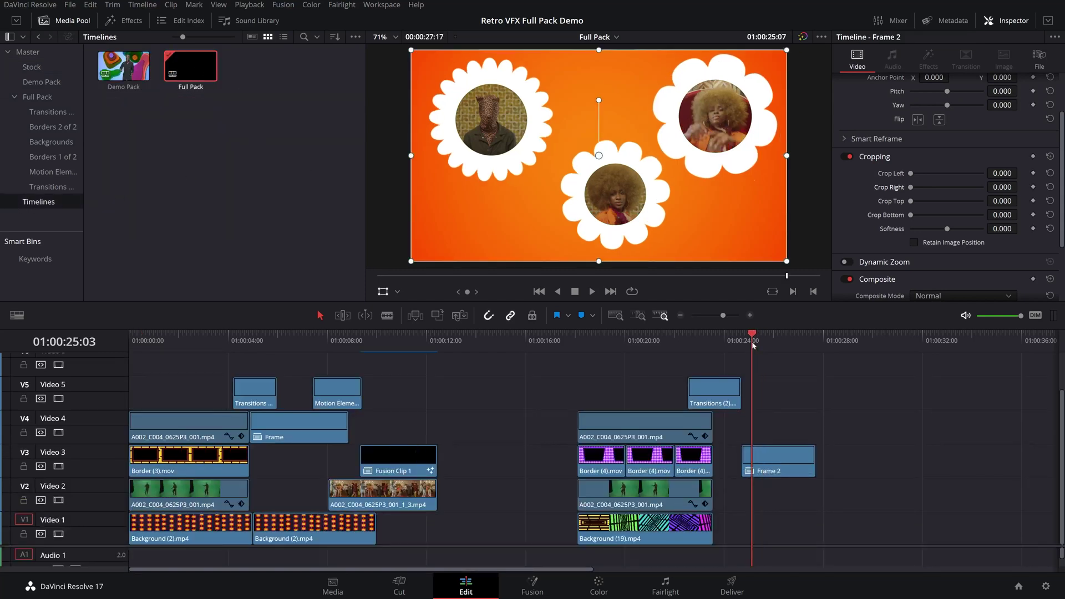
{"action": "left_click", "coordinate": [777, 455]}
{"action": "key", "text": "space"}
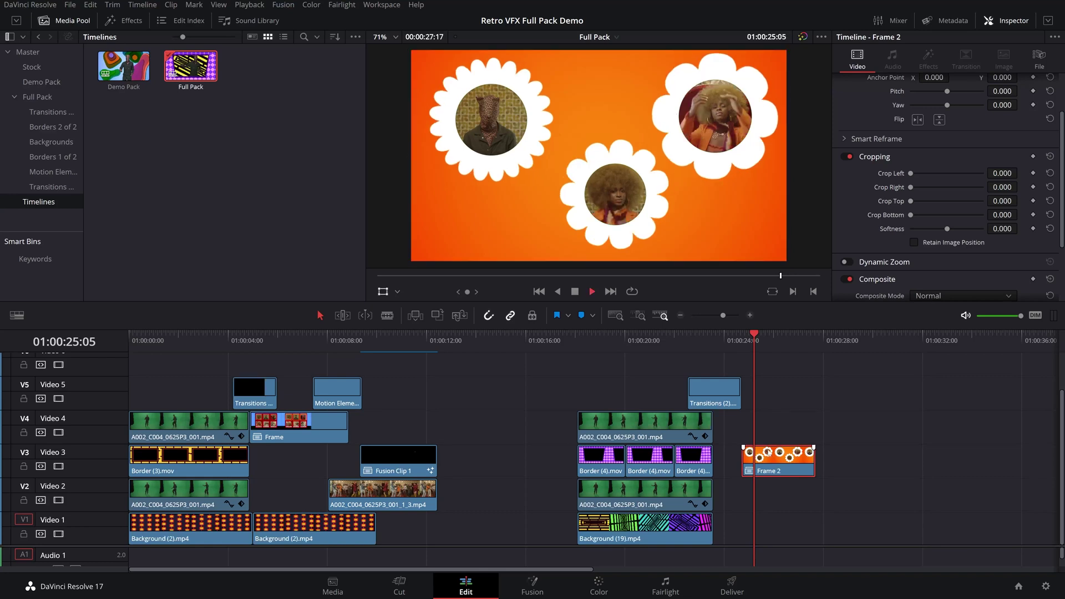
{"action": "key", "text": "space"}
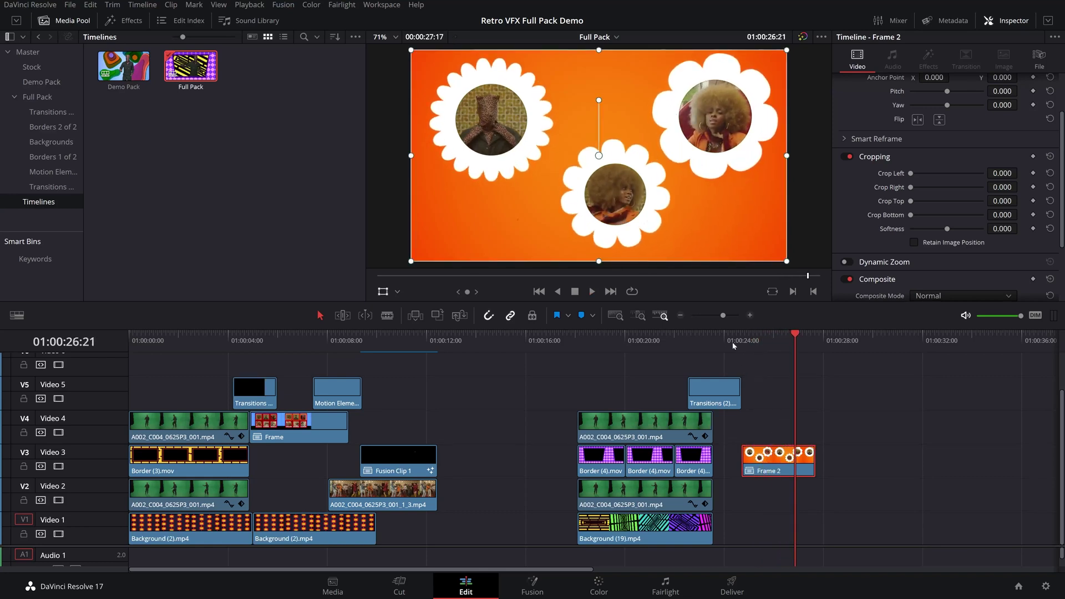
Move Frame 2 earlier on Video 3 to sit directly after the last Border (4).mov clip, and play the transition into it.
{"action": "left_click", "coordinate": [709, 344]}
{"action": "left_click", "coordinate": [698, 339]}
{"action": "left_click_drag", "start_coordinate": [789, 463], "coordinate": [761, 463]}
{"action": "key", "text": "space"}
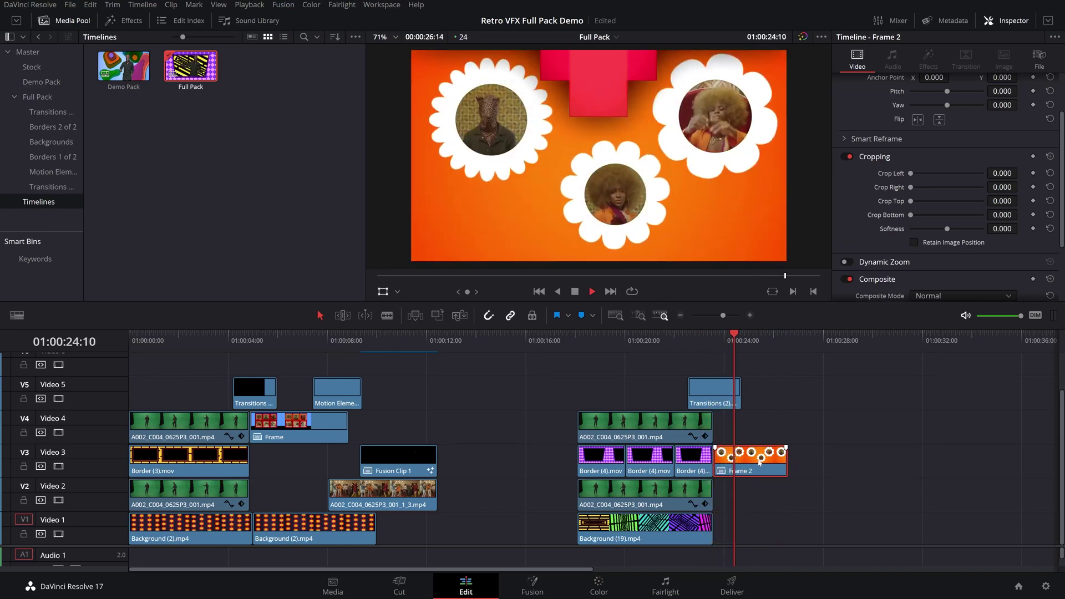
{"action": "key", "text": "space"}
Enable Dynamic Zoom on the Frame 2 clip and play it from its start.
{"action": "scroll", "coordinate": [901, 223], "scroll_direction": "down", "scroll_amount": 3}
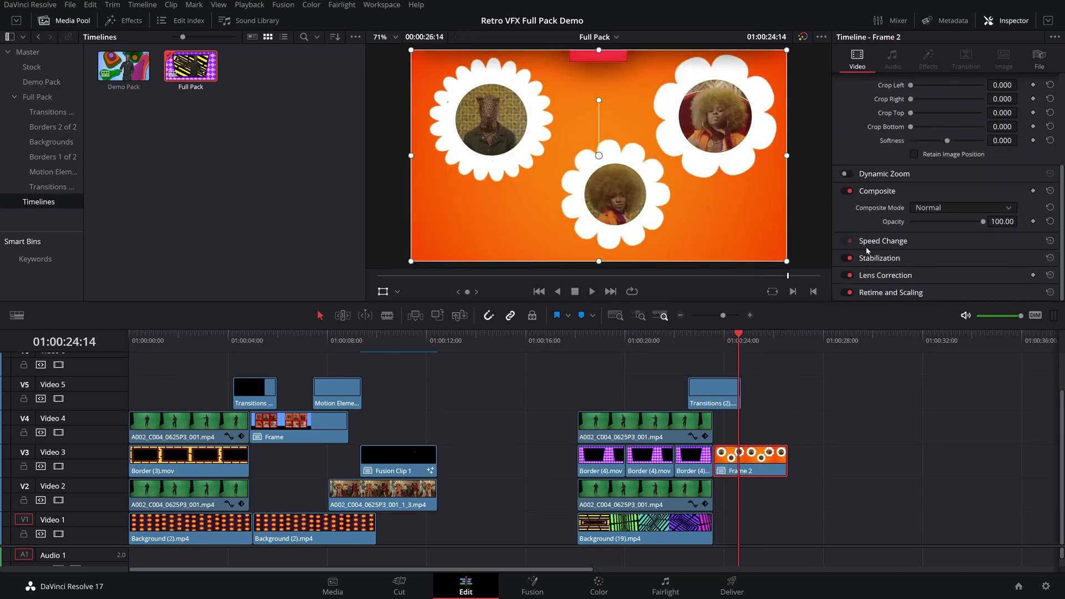
{"action": "left_click", "coordinate": [845, 174]}
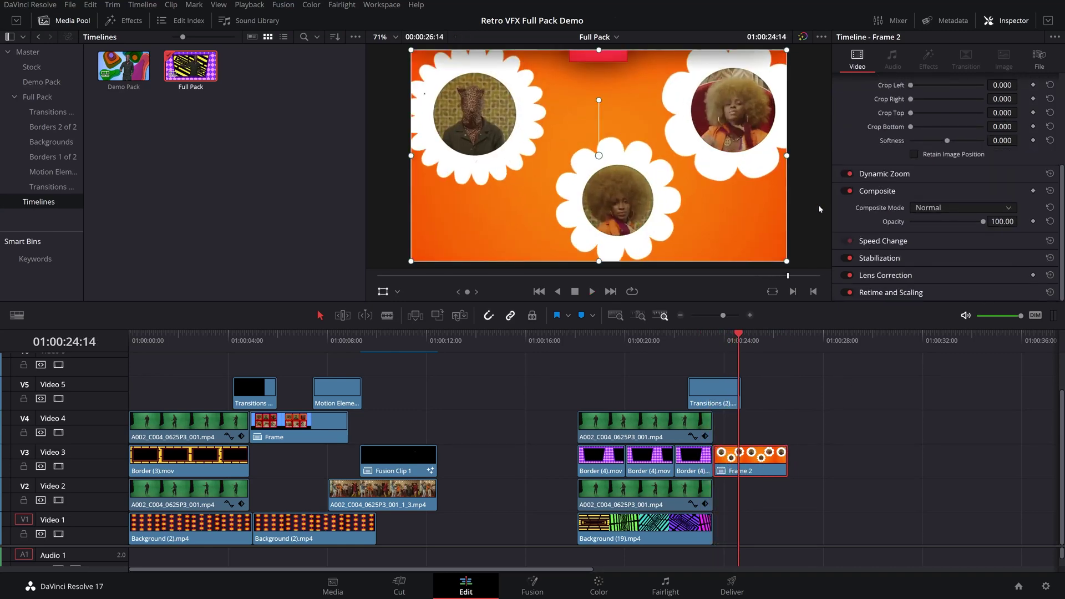
{"action": "left_click", "coordinate": [715, 339]}
{"action": "key", "text": "space"}
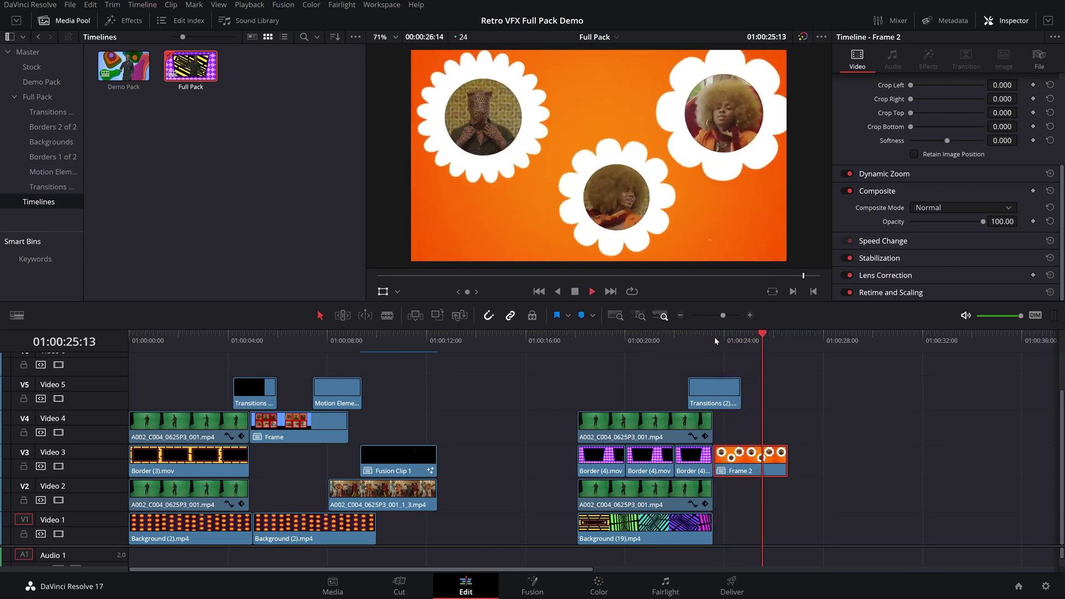
{"action": "left_click", "coordinate": [714, 338]}
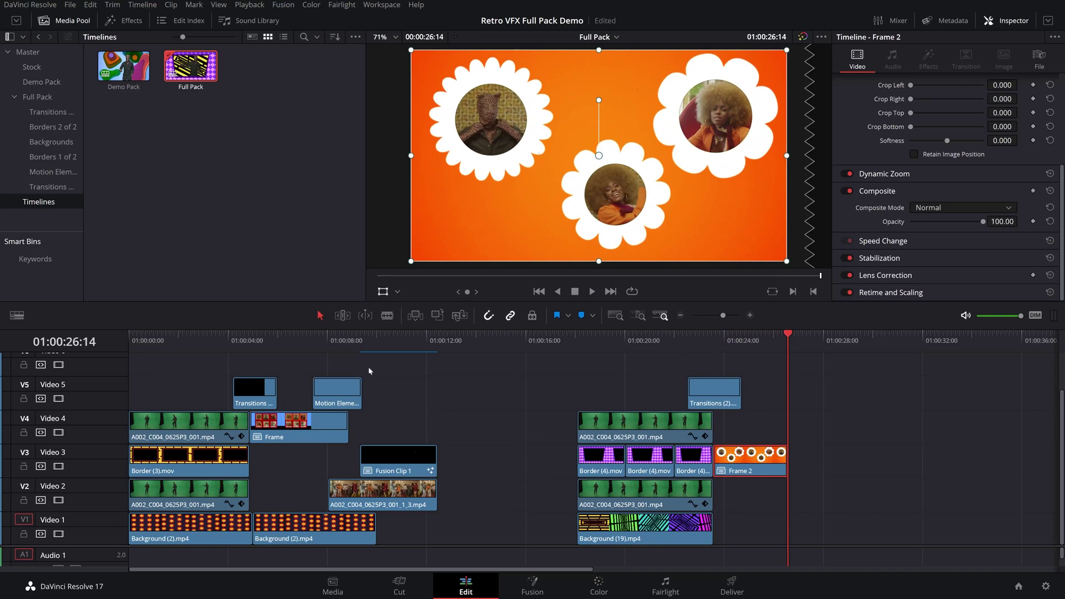
Review the existing star effect around 01:00:08:11 and preview the star clips in the Motion Elements bin.
{"action": "mouse_move", "coordinate": [329, 339]}
{"action": "left_mouse_down"}
{"action": "mouse_move", "coordinate": [348, 341]}
{"action": "mouse_move", "coordinate": [341, 347]}
{"action": "left_mouse_up"}
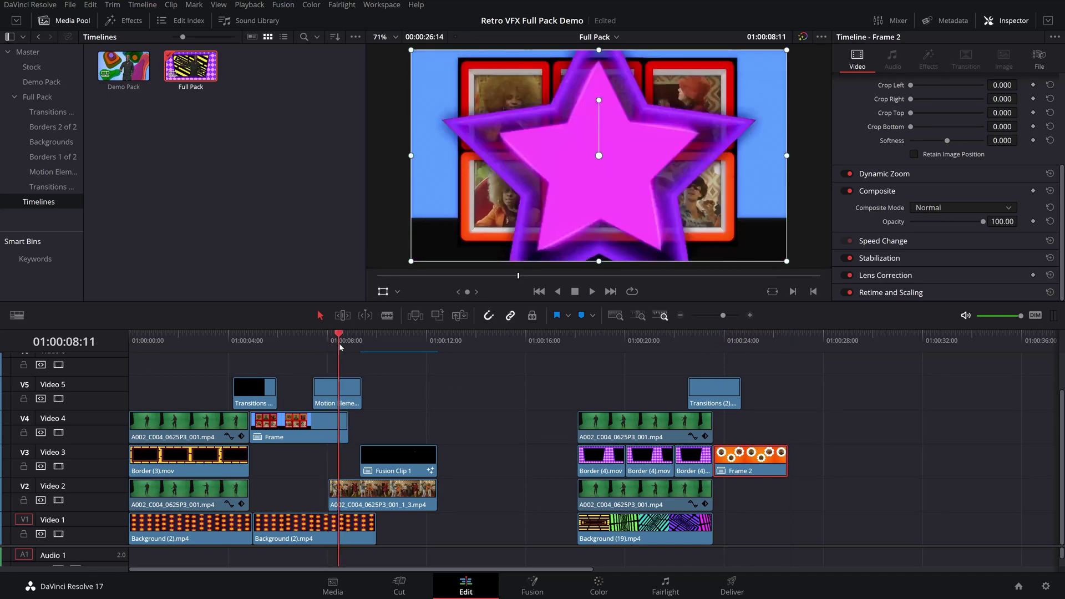
{"action": "left_click", "coordinate": [53, 171]}
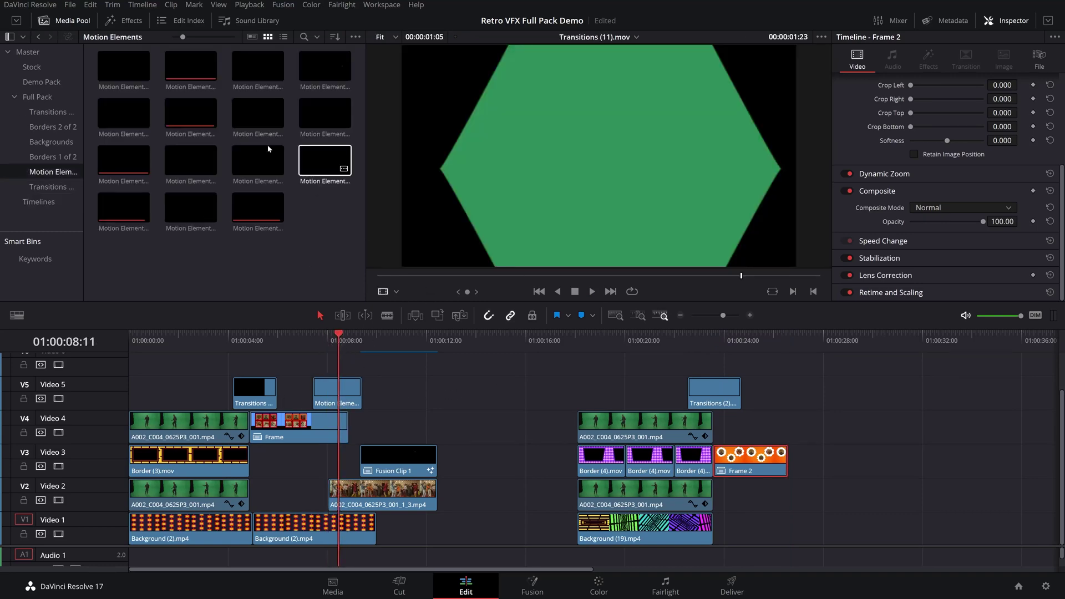
{"action": "left_click", "coordinate": [179, 65]}
{"action": "left_click", "coordinate": [256, 70]}
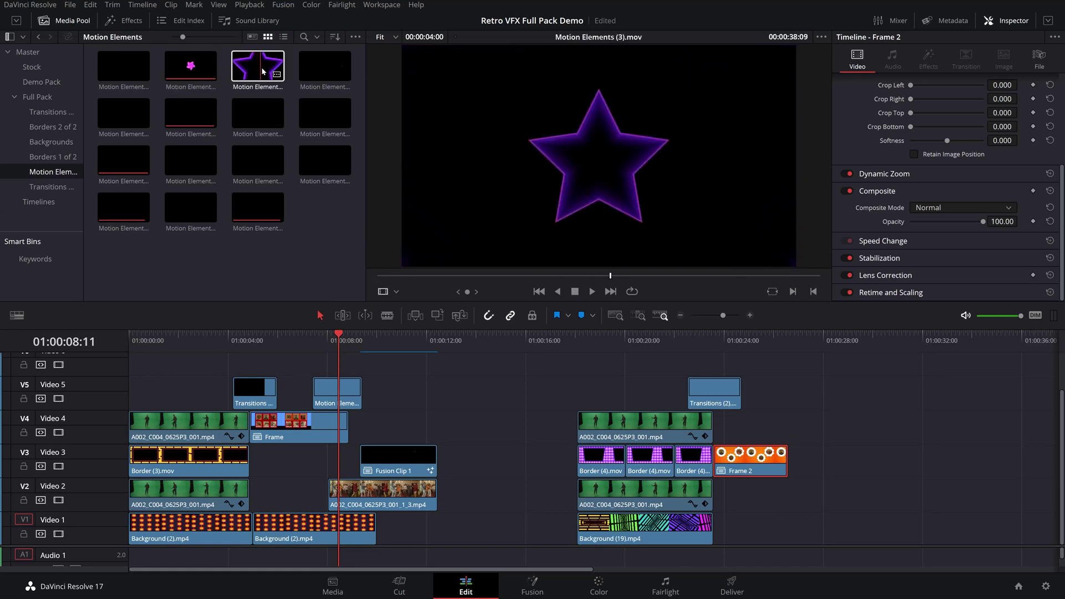
Try Motion Elements (3).mov on Video 5 at about 01:00:25:05 above Frame 2, play it, and delete it.
{"action": "left_click_drag", "start_coordinate": [256, 69], "coordinate": [755, 411]}
{"action": "left_click", "coordinate": [755, 386]}
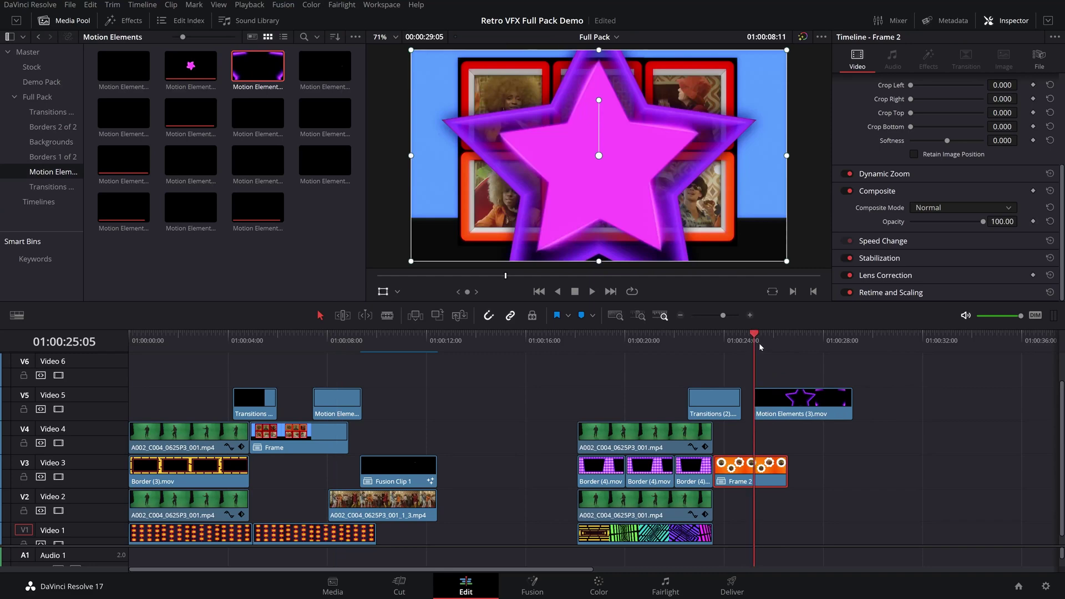
{"action": "key", "text": "space"}
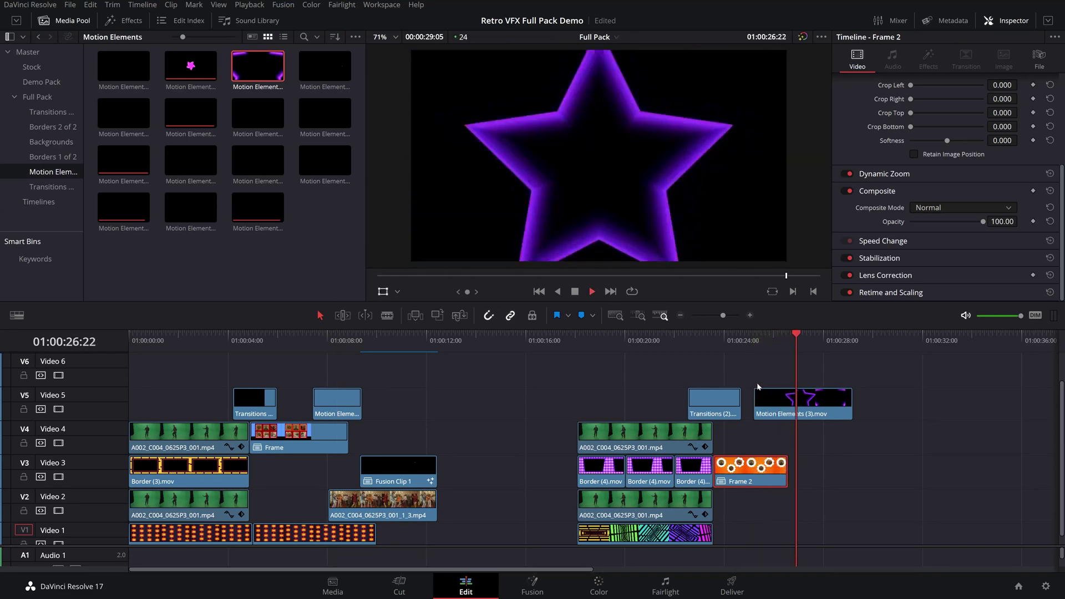
{"action": "key", "text": "space"}
{"action": "left_click", "coordinate": [782, 403]}
{"action": "key", "text": "space"}
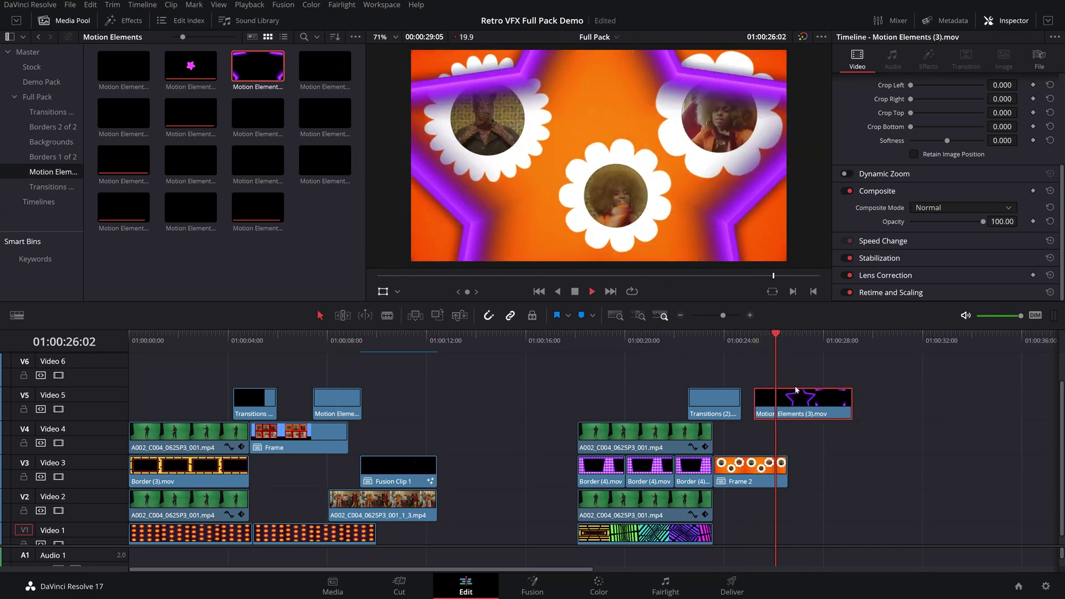
{"action": "key", "text": "space"}
{"action": "key", "text": "Delete"}
Place Motion Elements (2).mov on Video 5 over the end of Frame 2, play it, and shift it earlier to end at 01:00:27:07.
{"action": "left_click_drag", "start_coordinate": [191, 66], "coordinate": [788, 424]}
{"action": "left_click_drag", "start_coordinate": [770, 420], "coordinate": [792, 405]}
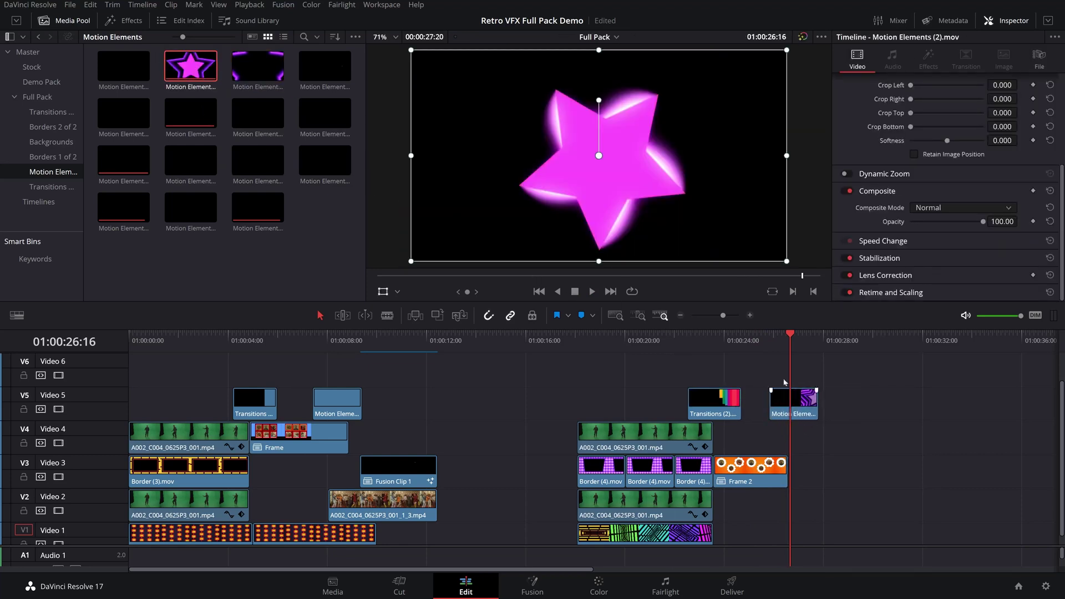
{"action": "key", "text": "Up"}
{"action": "key", "text": "space"}
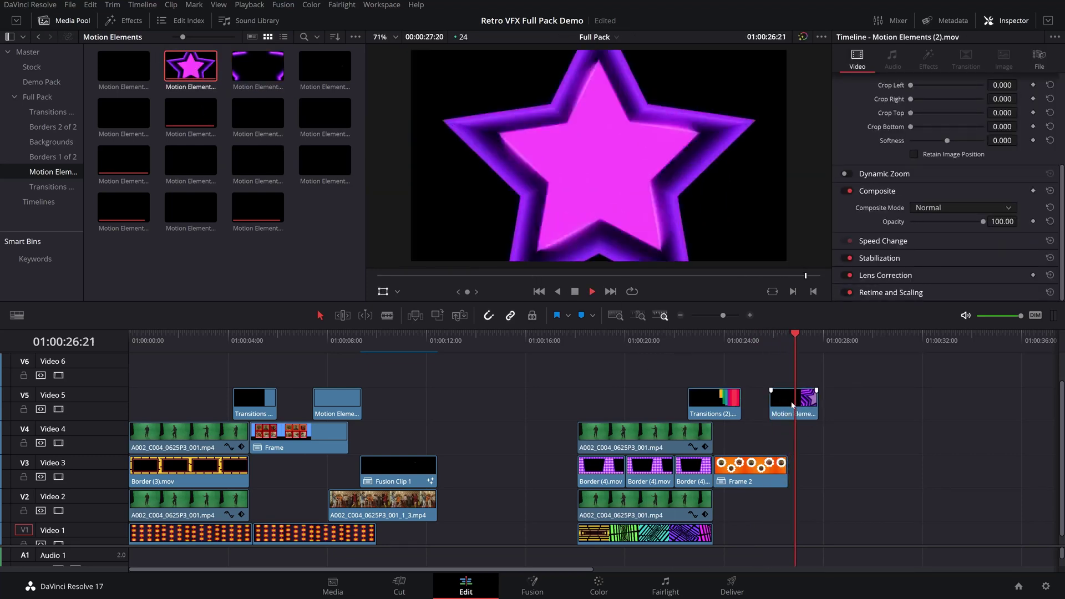
{"action": "key", "text": "space"}
{"action": "left_click_drag", "start_coordinate": [785, 404], "coordinate": [782, 405]}
{"action": "key", "text": "q"}
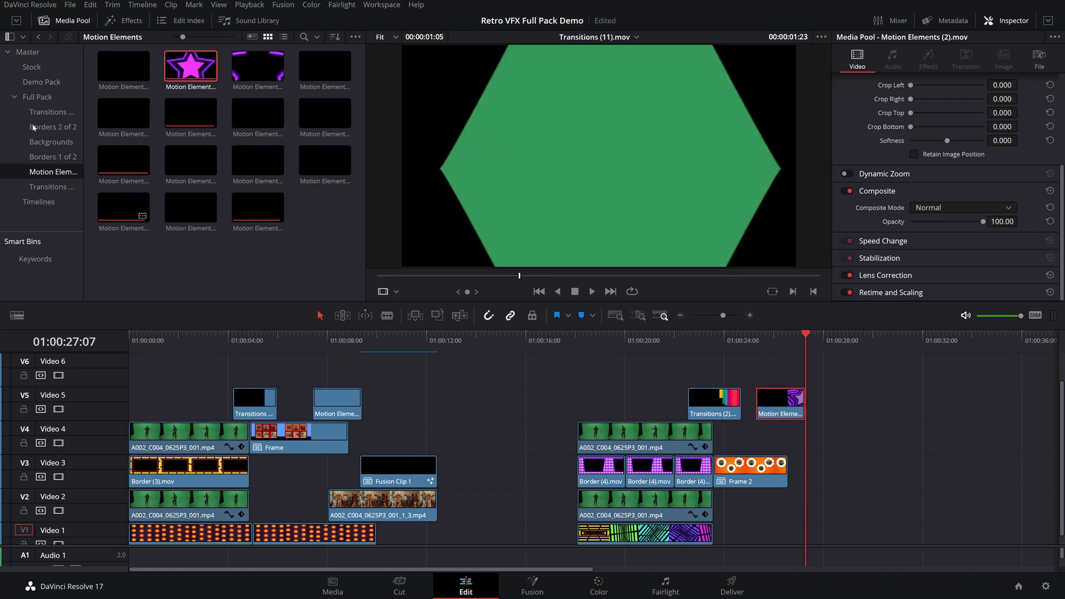
Place A002_C004_0625P3_001_1_3.mp4 from the Stock bin on Video 2 directly after Frame 2, and play the star transition into it.
{"action": "left_click", "coordinate": [32, 67]}
{"action": "double_click", "coordinate": [133, 111]}
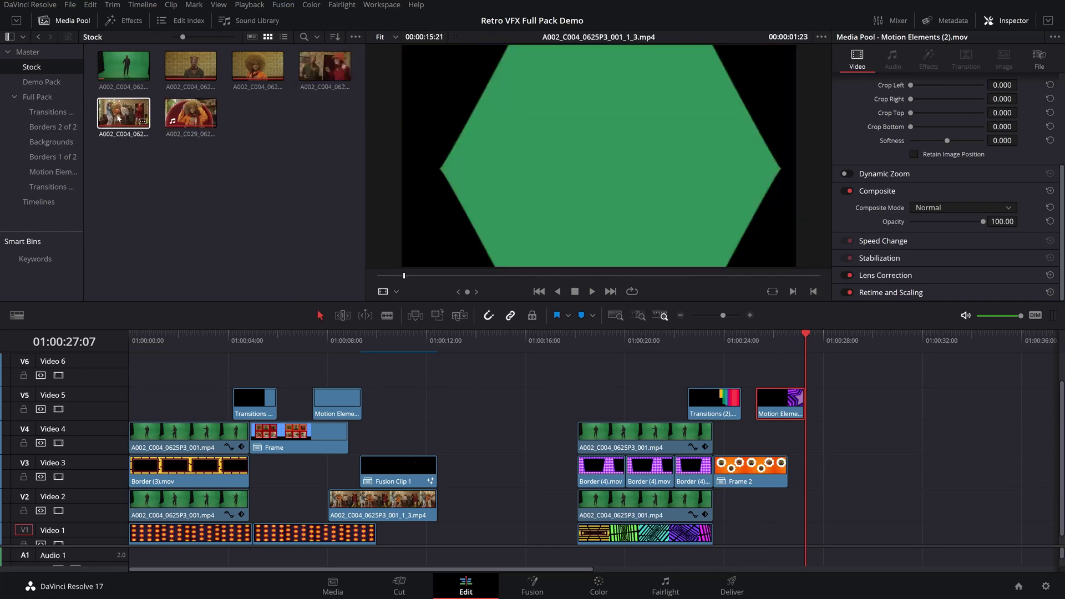
{"action": "left_click_drag", "start_coordinate": [118, 117], "coordinate": [821, 500]}
{"action": "left_click", "coordinate": [774, 337]}
{"action": "key", "text": "space"}
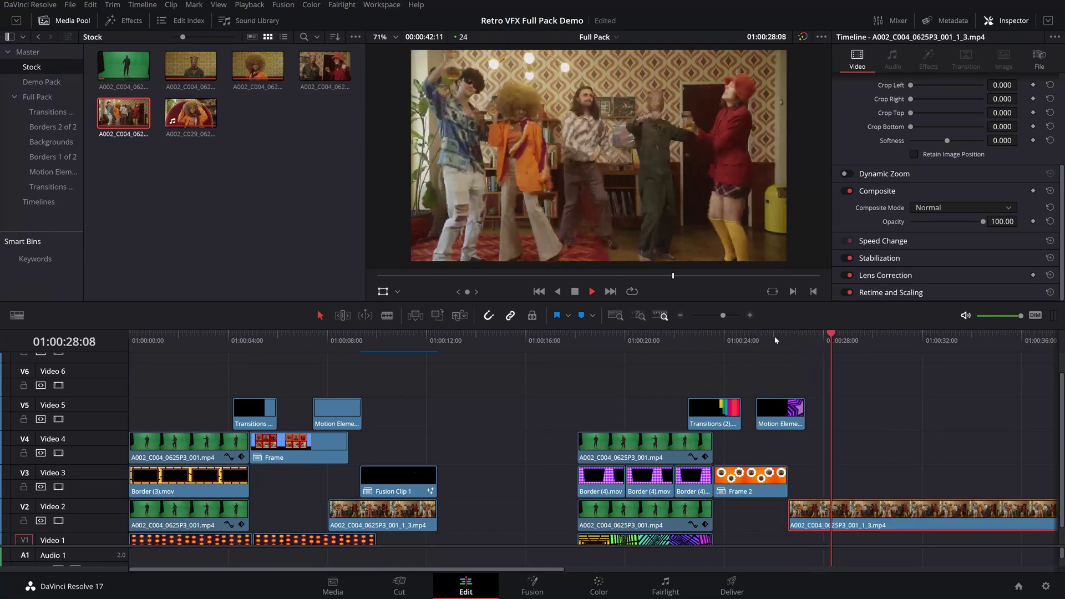
{"action": "key", "text": "space"}
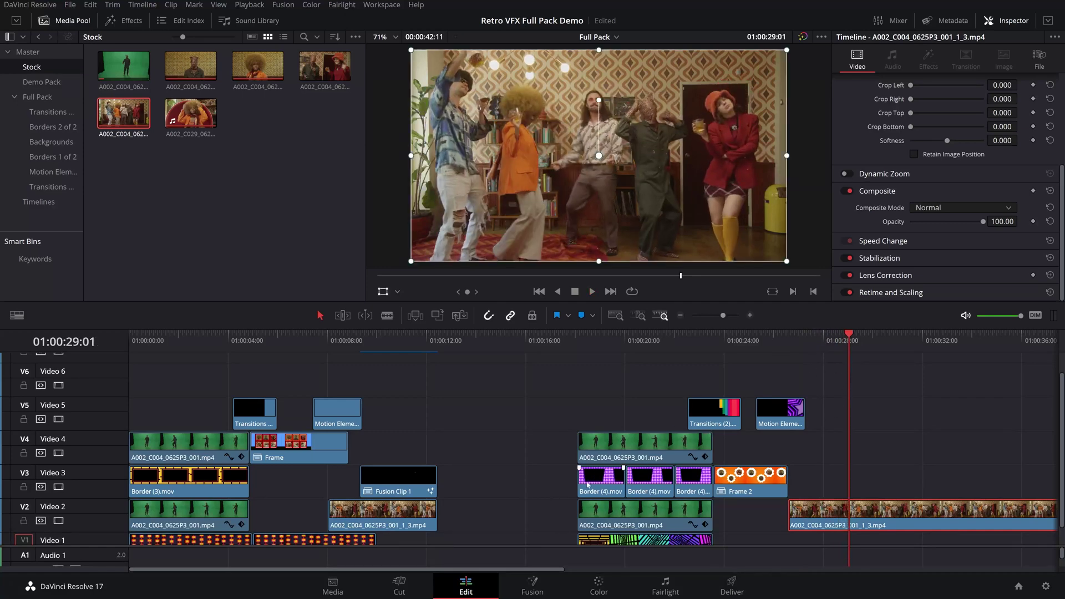
Place the white-dot clip from the Motion Elements bin on Video 4 at 01:00:28:09 above the group dance clip, and play it.
{"action": "left_click", "coordinate": [50, 173]}
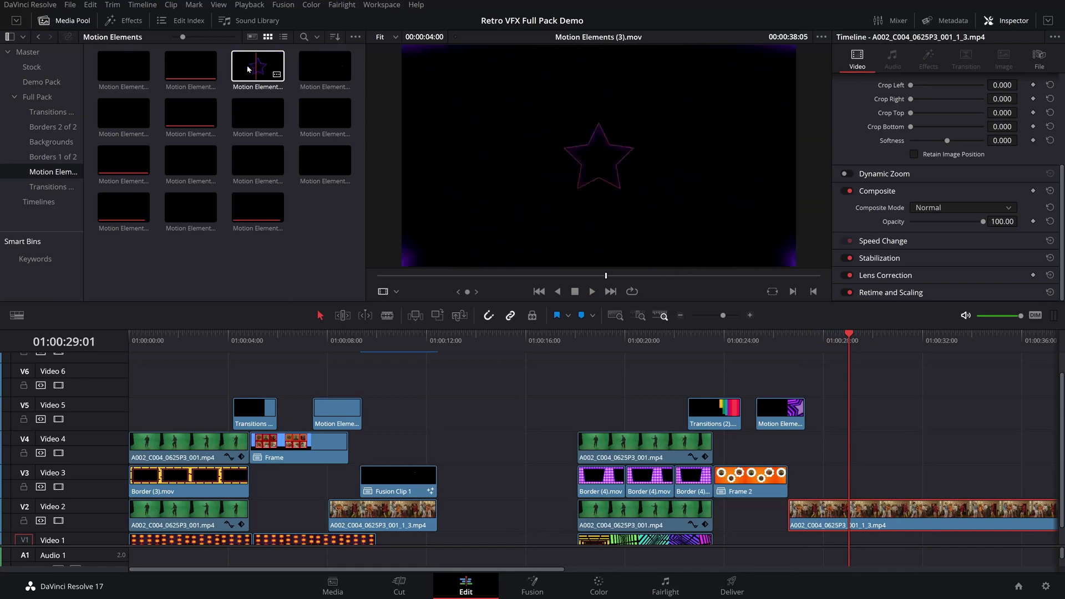
{"action": "left_click_drag", "start_coordinate": [269, 112], "coordinate": [835, 457]}
{"action": "left_click", "coordinate": [839, 343]}
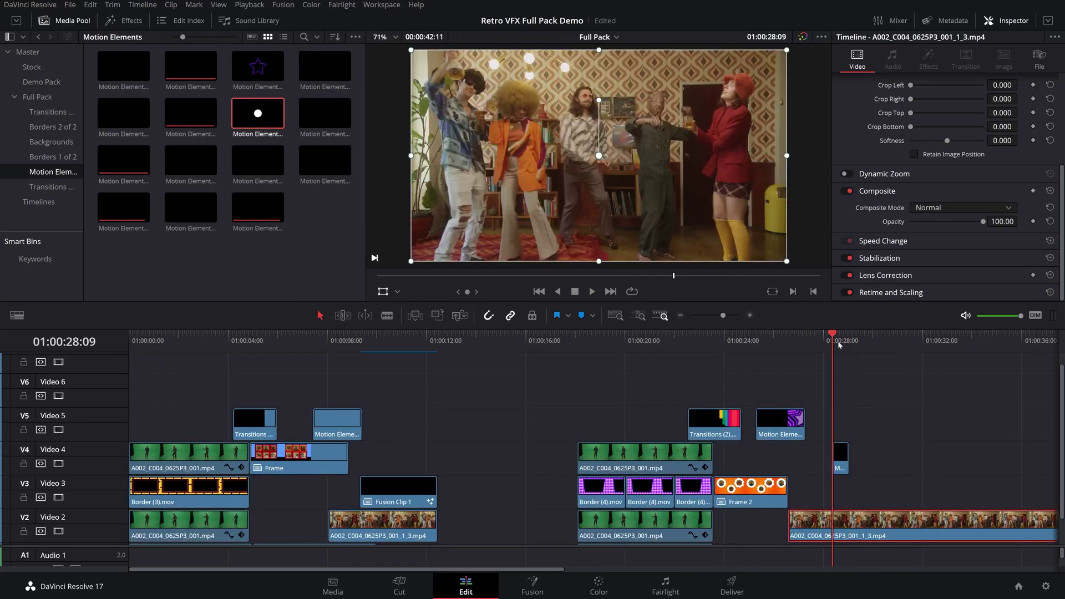
{"action": "key", "text": "space"}
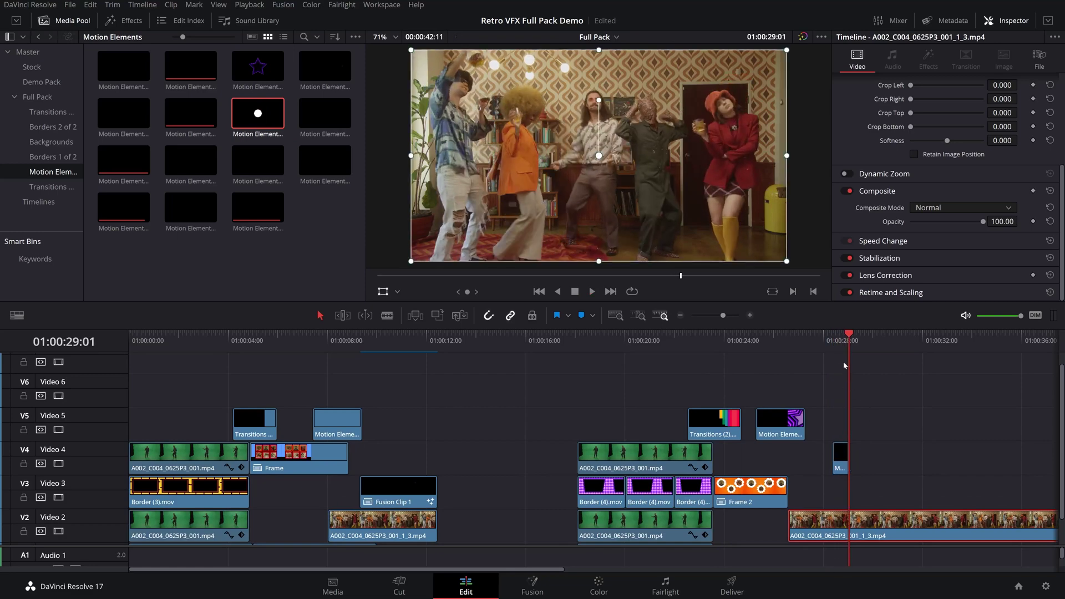
{"action": "left_click", "coordinate": [837, 345]}
{"action": "key", "text": "ctrl+equal"}
{"action": "key", "text": "ctrl+equal"}
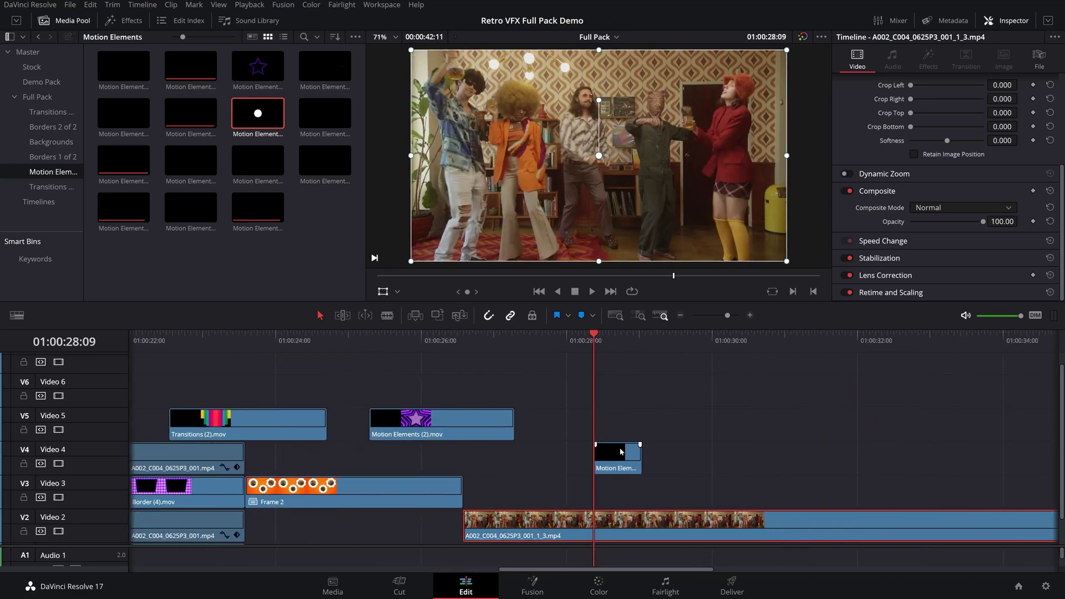
Shrink Motion Elements (7).mov on Video 4 to about half size and reposition it toward the lower left of the dance frame.
{"action": "left_click", "coordinate": [620, 452]}
{"action": "left_click_drag", "start_coordinate": [411, 260], "coordinate": [500, 211]}
{"action": "left_click_drag", "start_coordinate": [630, 173], "coordinate": [574, 164]}
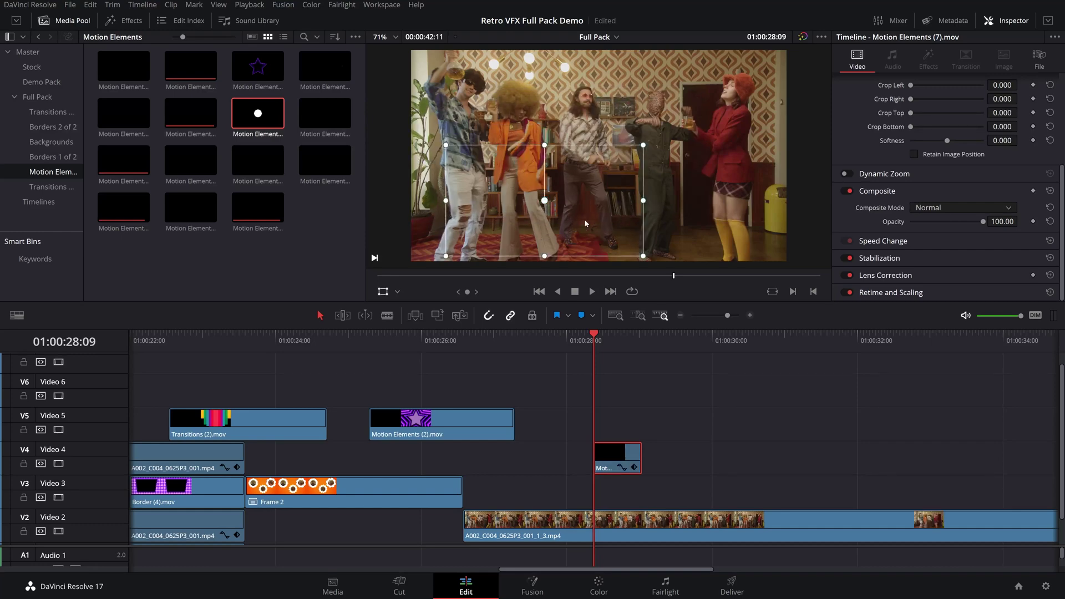
Place Motion Elements (10).mov and Motion Elements (6).mov, scaled down, on Video 5 over the group dance clip, and play the sparkle sequence.
{"action": "left_click", "coordinate": [189, 162]}
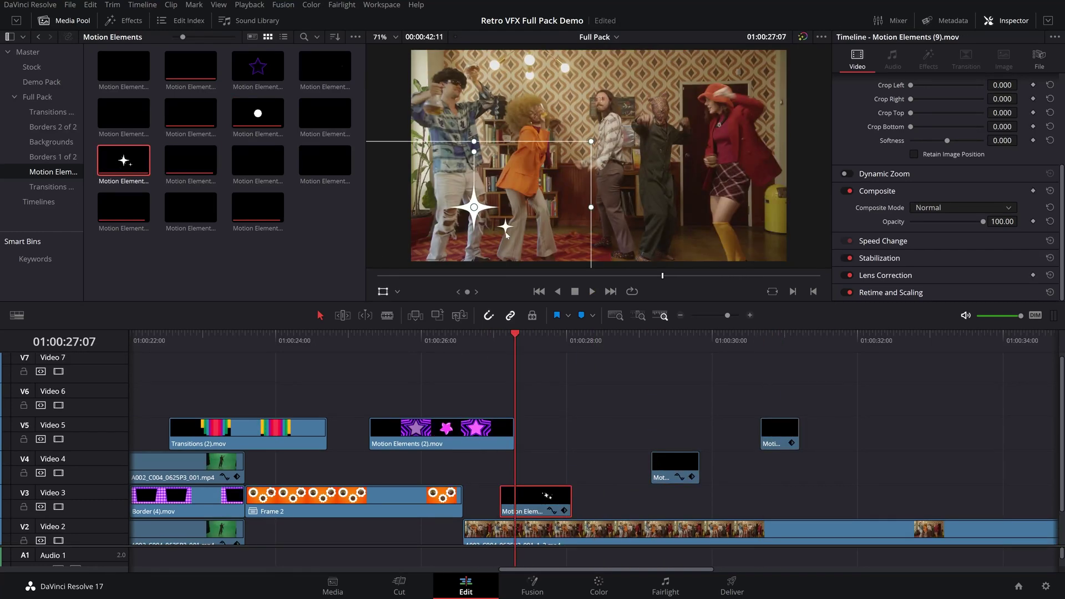
{"action": "left_click_drag", "start_coordinate": [190, 113], "coordinate": [613, 433]}
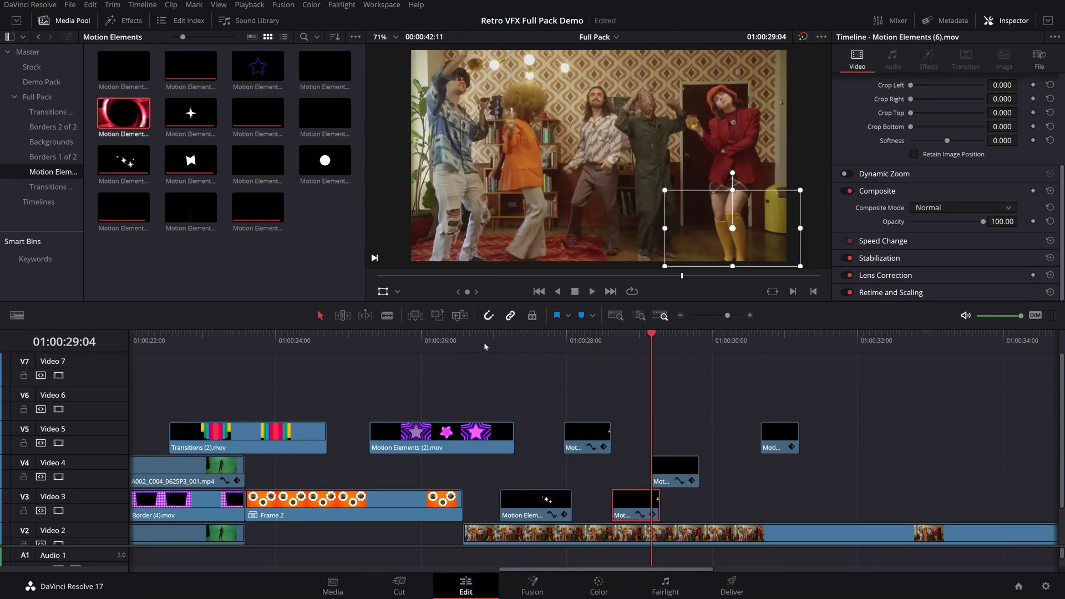
{"action": "left_click", "coordinate": [490, 342]}
{"action": "key", "text": "space"}
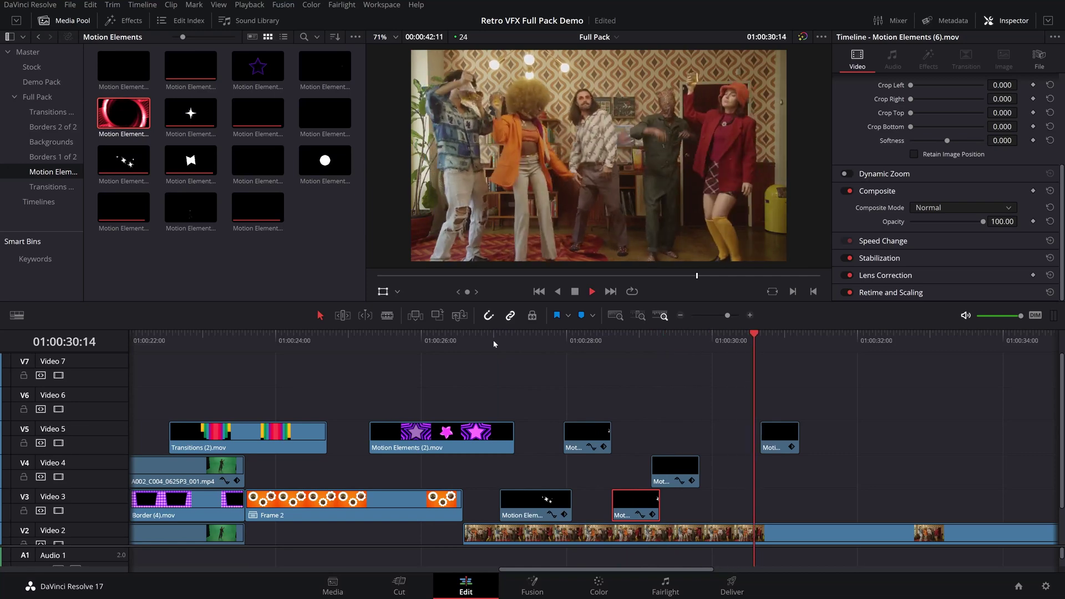
{"action": "key", "text": "space"}
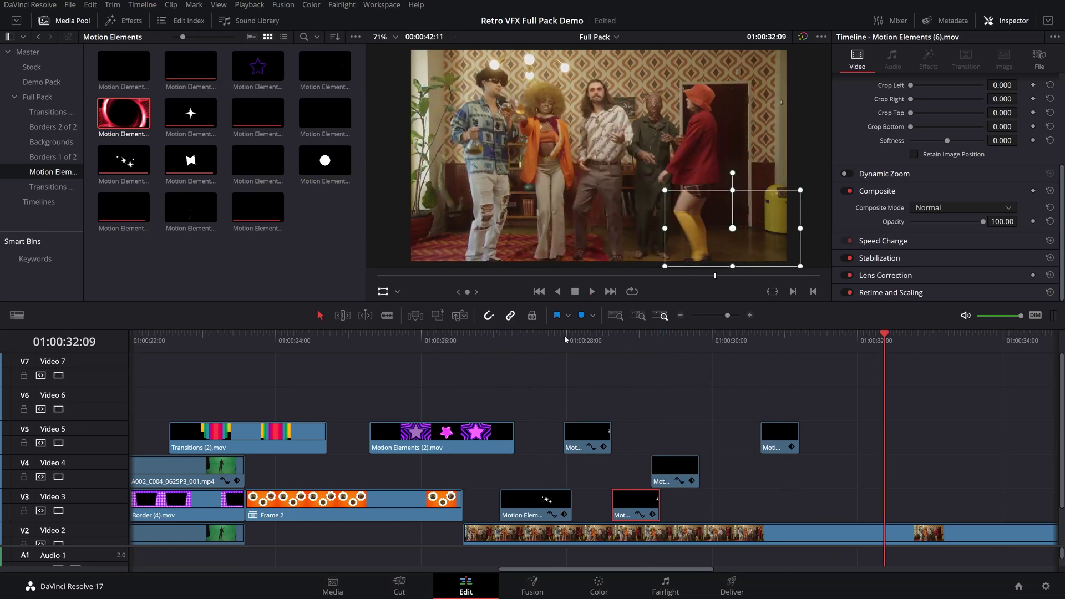
Inspect the white star sparkles enlarged in the viewer at 01:00:27:13, and play on to 01:00:28:07.
{"action": "left_click_drag", "start_coordinate": [565, 336], "coordinate": [535, 341]}
{"action": "scroll", "coordinate": [479, 209], "scroll_direction": "up", "scroll_amount": 1}
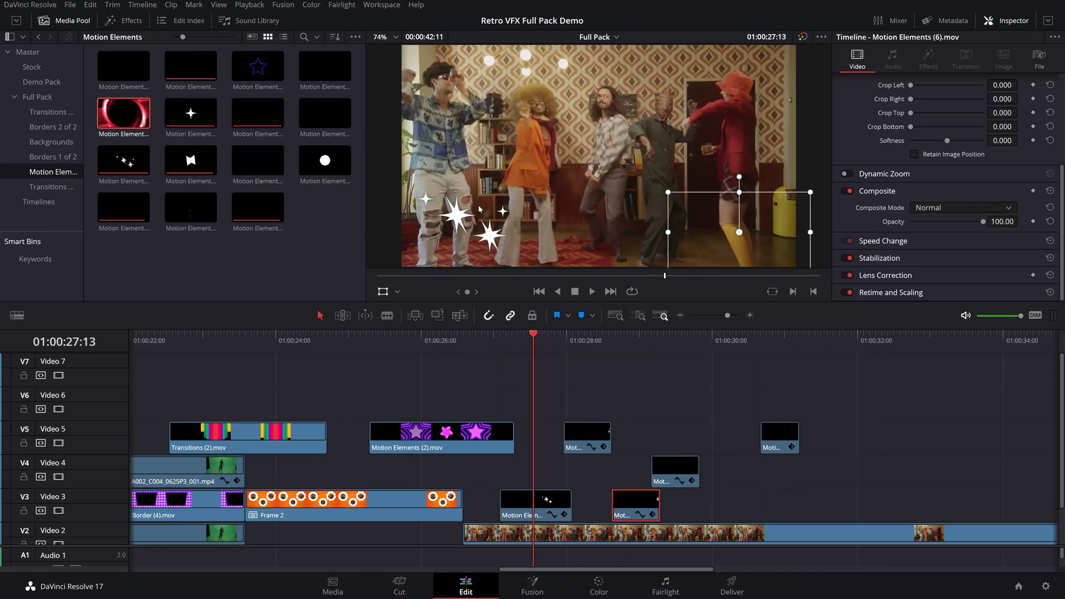
{"action": "scroll", "coordinate": [480, 209], "scroll_direction": "up", "scroll_amount": 6}
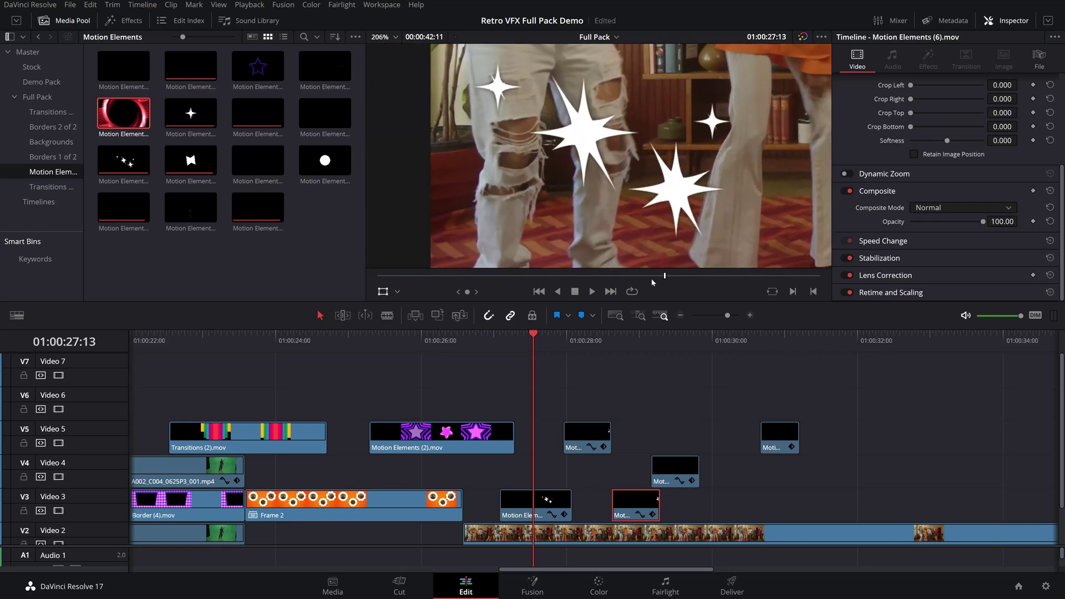
{"action": "key", "text": "space"}
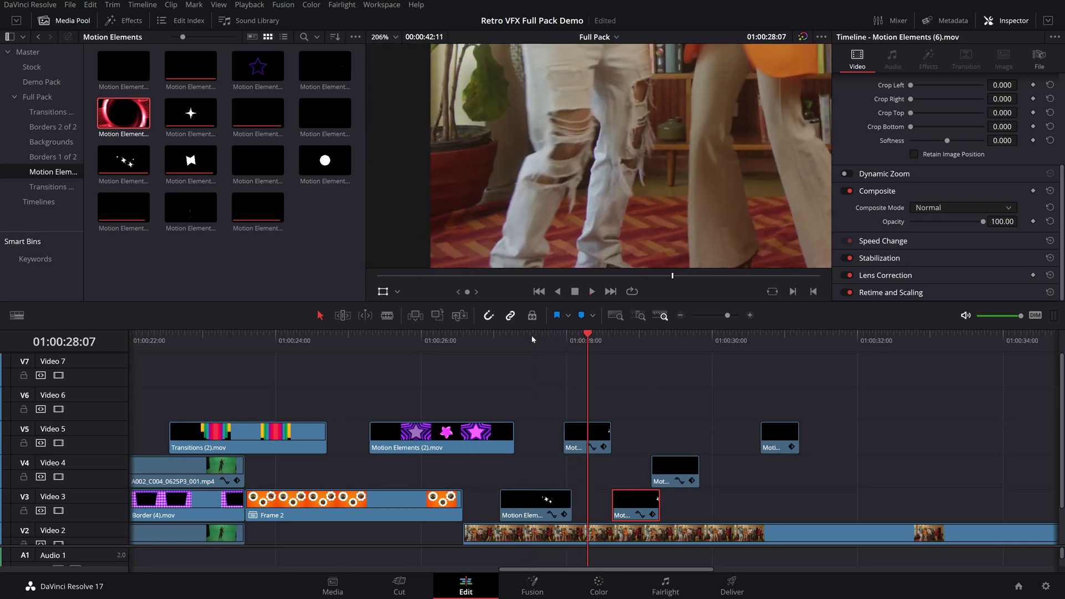
{"action": "scroll", "coordinate": [694, 173], "scroll_direction": "down", "scroll_amount": 6}
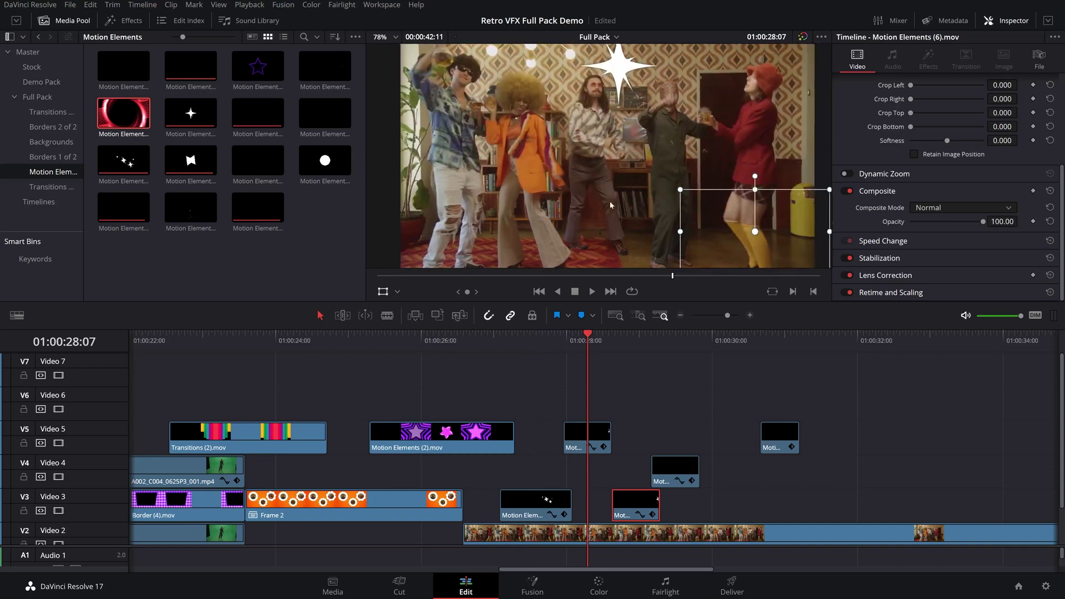
{"action": "scroll", "coordinate": [613, 198], "scroll_direction": "down", "scroll_amount": 1}
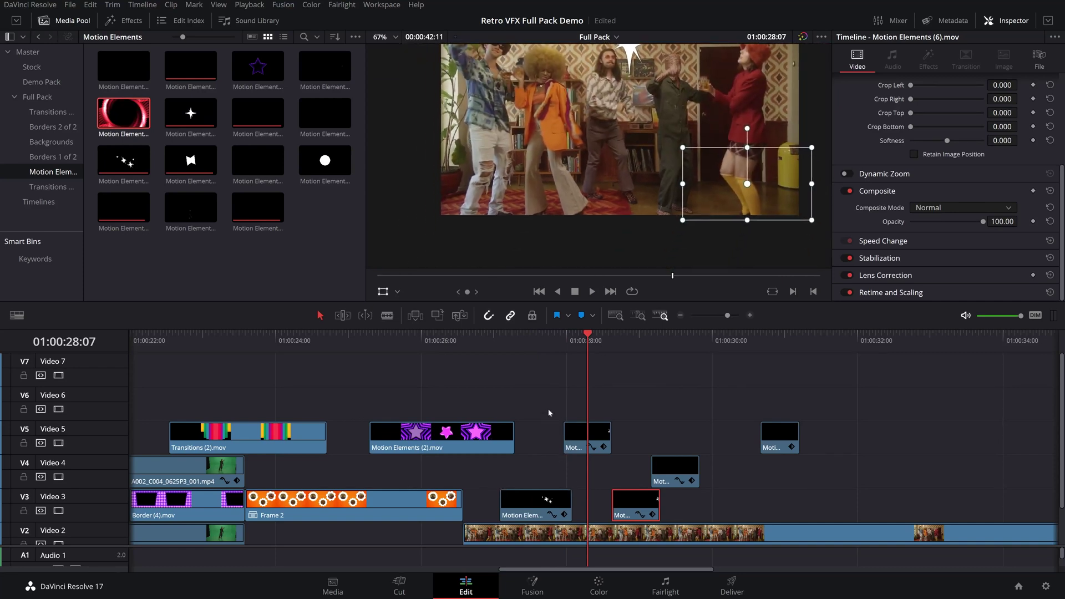
Combine all the sparkle clips above the group dance clip into one new compound clip with the default name.
{"action": "left_click_drag", "start_coordinate": [543, 420], "coordinate": [833, 516]}
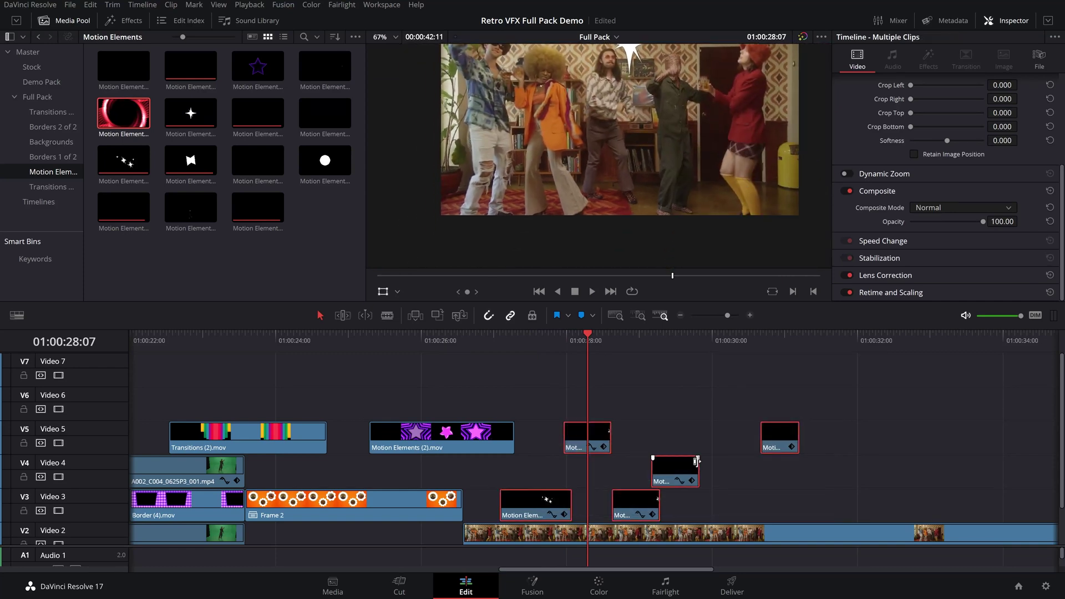
{"action": "right_click", "coordinate": [715, 473]}
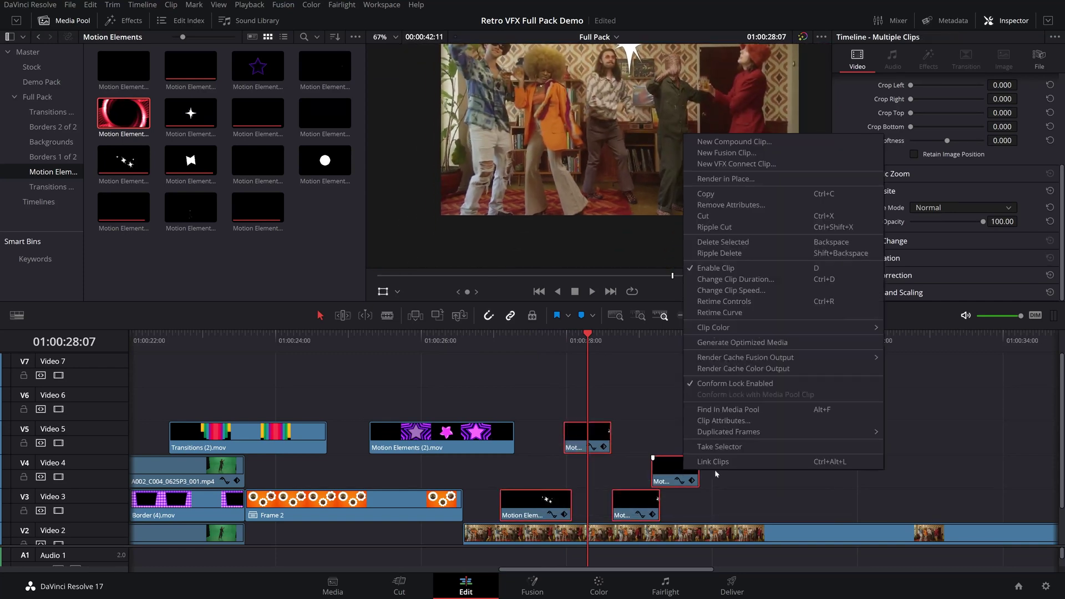
{"action": "left_click", "coordinate": [734, 142]}
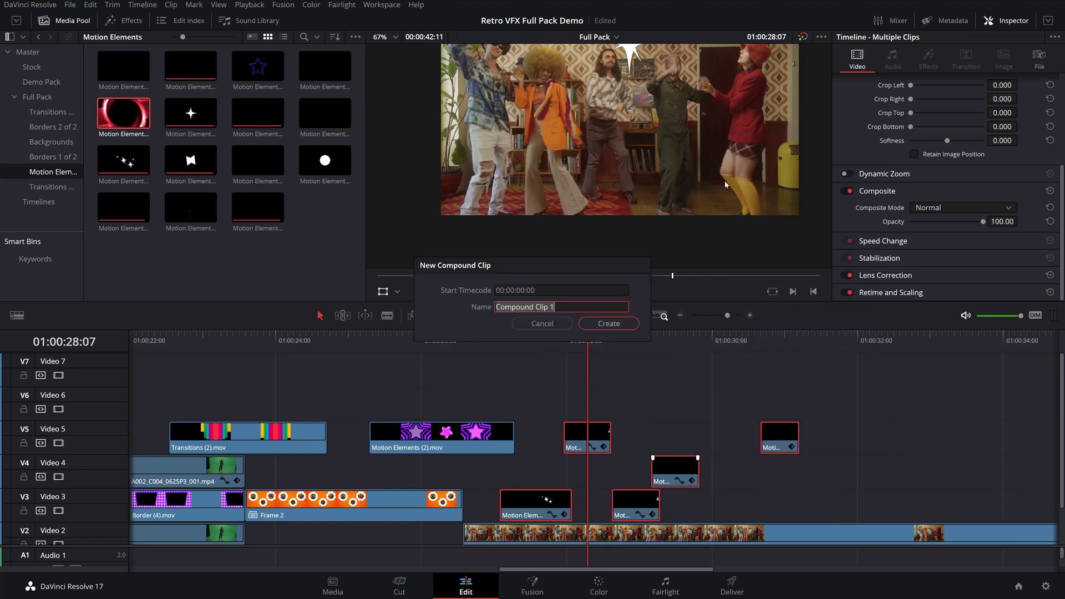
{"action": "left_click", "coordinate": [595, 324]}
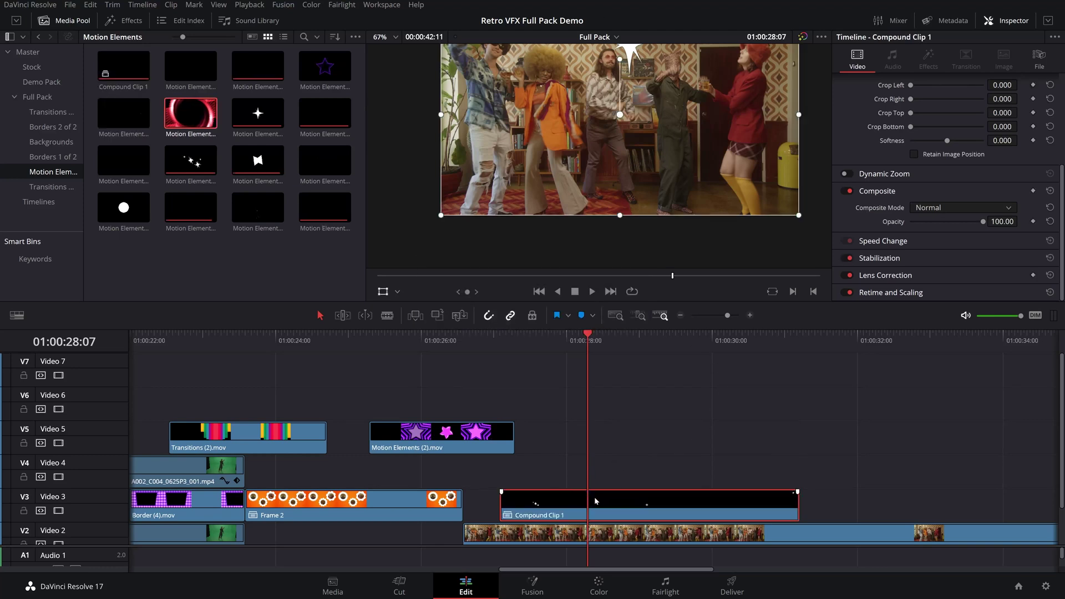
Convert the sparkle compound clip on Video 3 into a Fusion clip and open it in the Fusion page.
{"action": "right_click", "coordinate": [595, 500]}
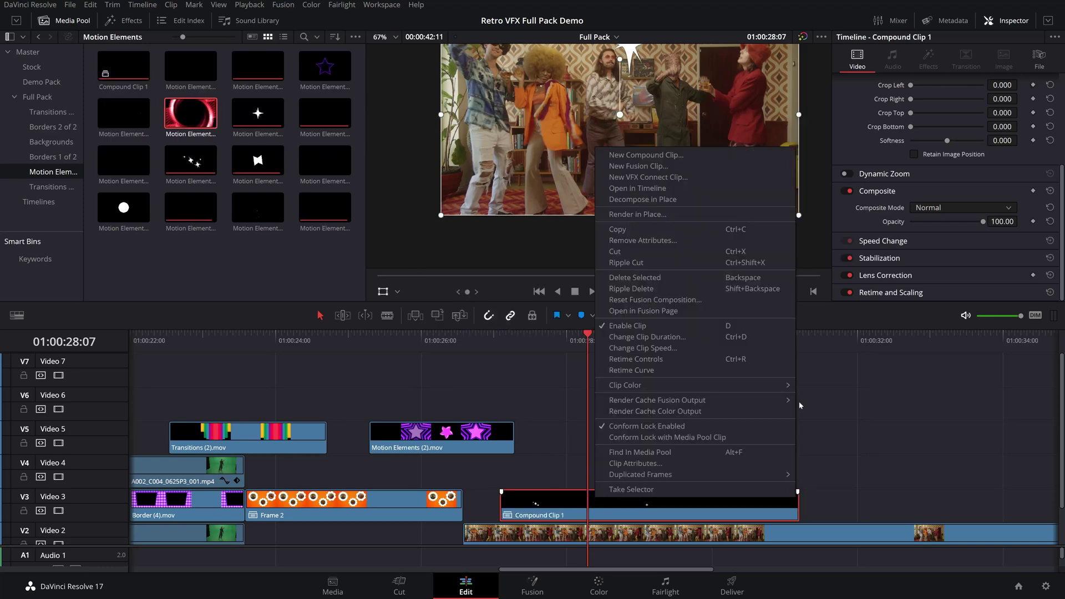
{"action": "left_click", "coordinate": [654, 167]}
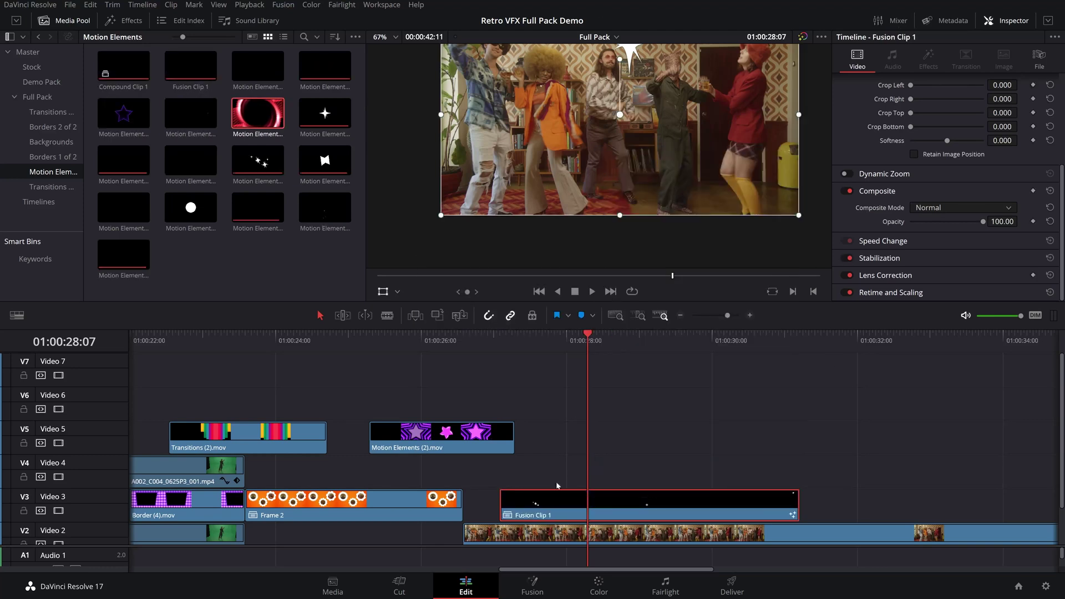
{"action": "left_click", "coordinate": [534, 587]}
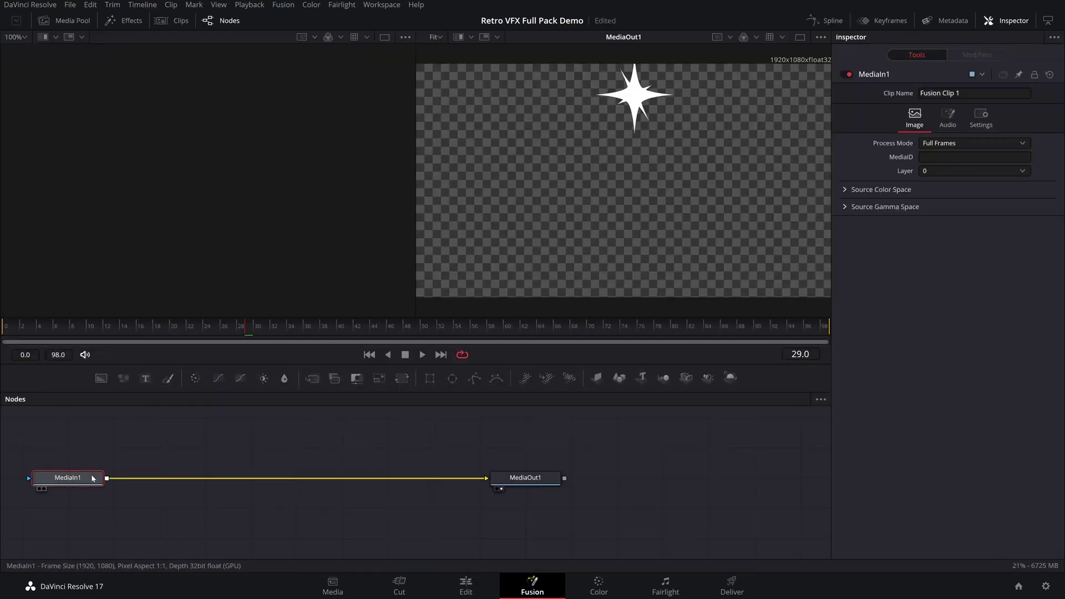
Insert a Glow (Glo) node after MediaIn1 with Red Scale 1.591, Blue Scale 0.551, Glow Size 29.1 and Glow 0.685.
{"action": "left_click_drag", "start_coordinate": [92, 476], "coordinate": [241, 472]}
{"action": "key", "text": "shift+space"}
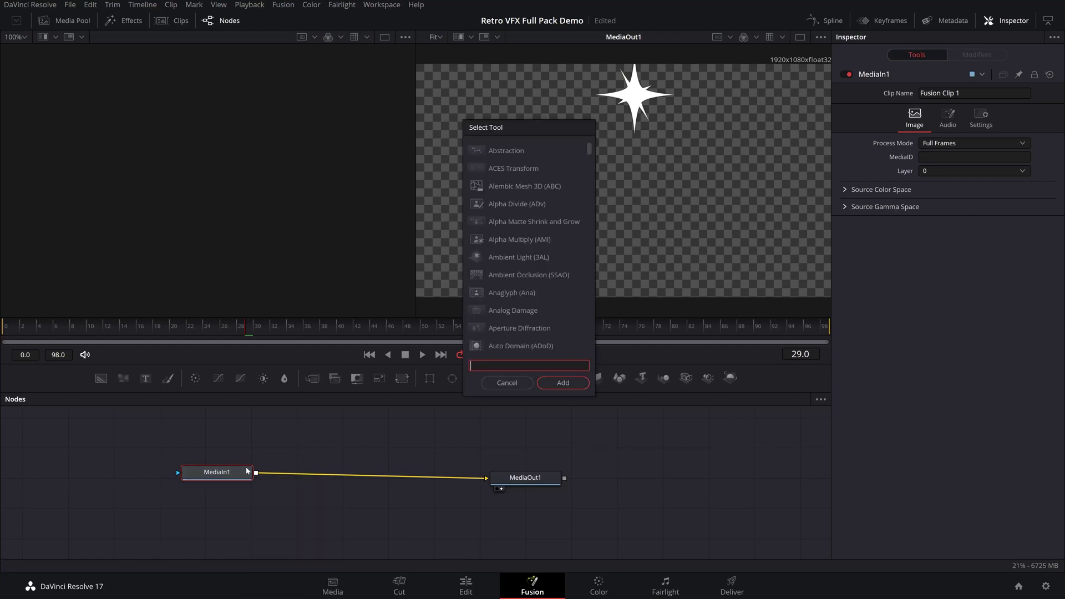
{"action": "type", "text": "glow"}
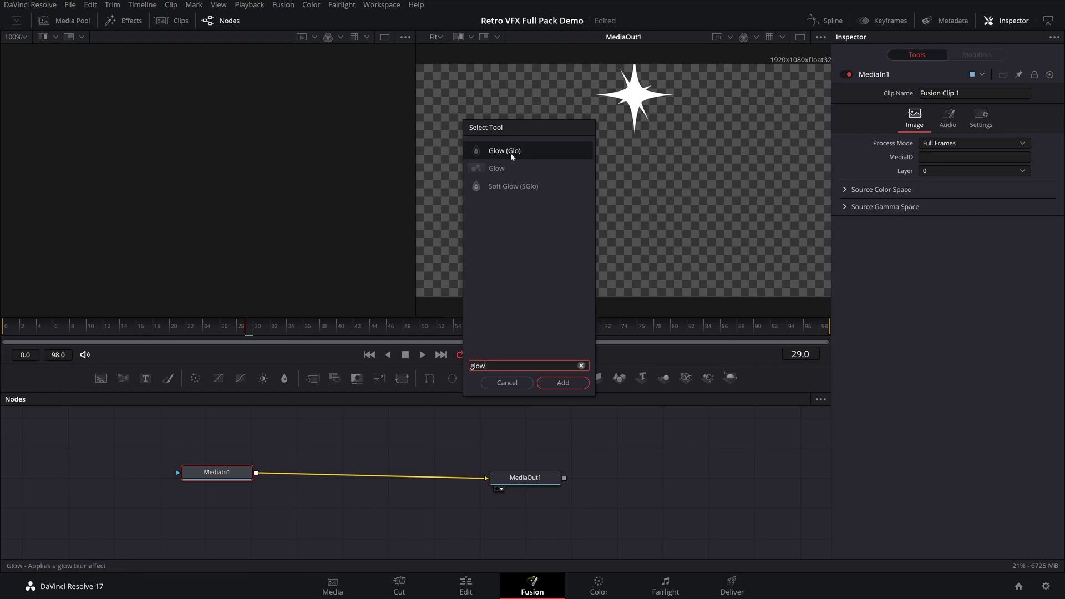
{"action": "left_click", "coordinate": [565, 384]}
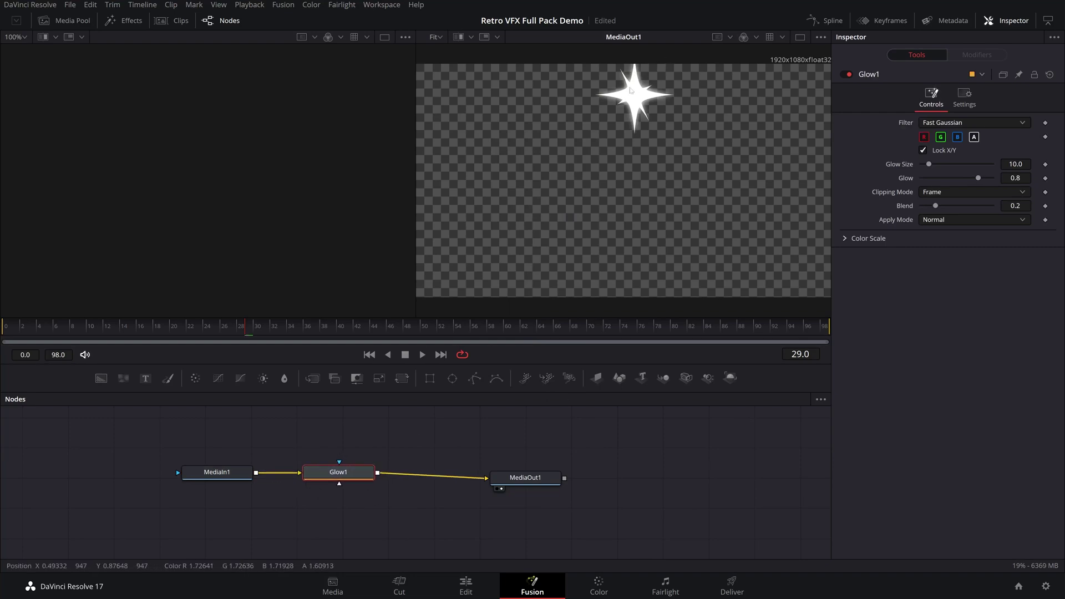
{"action": "left_click", "coordinate": [846, 239]}
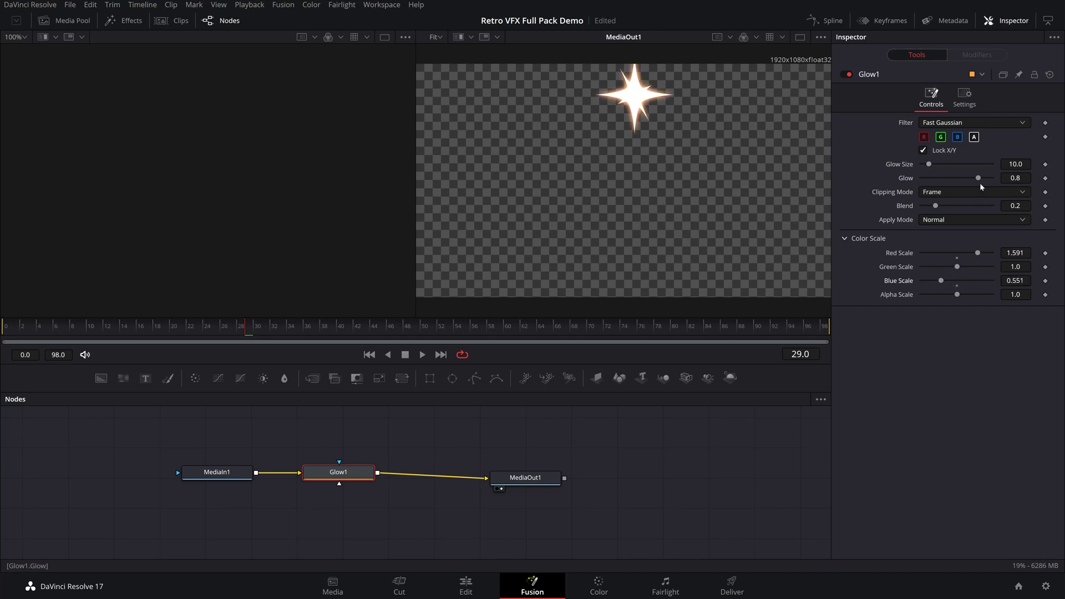
{"action": "left_click_drag", "start_coordinate": [931, 167], "coordinate": [970, 179]}
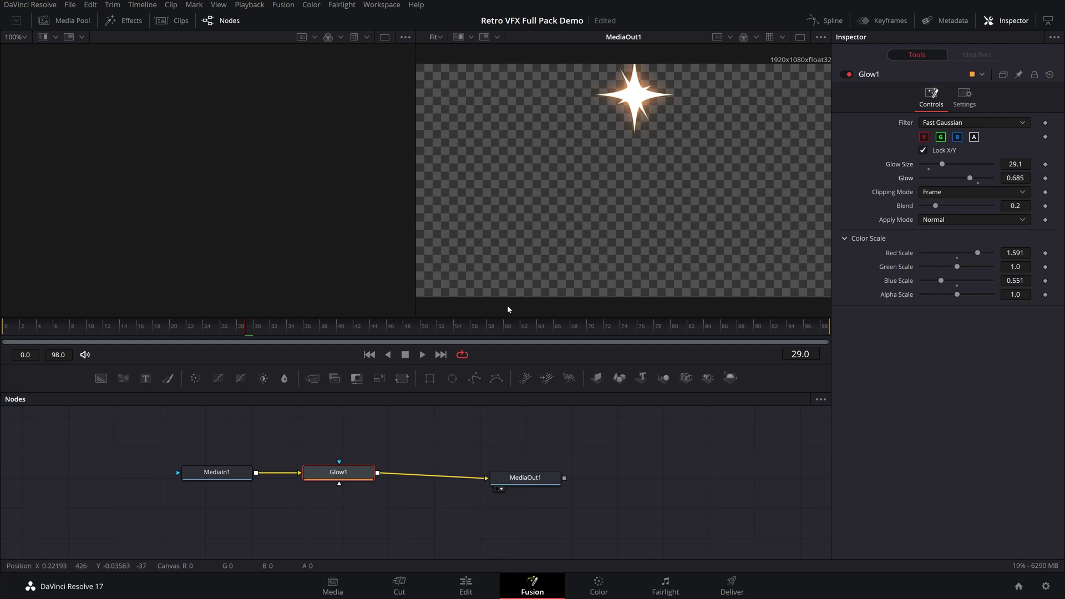
Return to the Edit page and play the glowing sparkles over the group dance clip from about 01:00:27:05.
{"action": "left_click", "coordinate": [466, 587]}
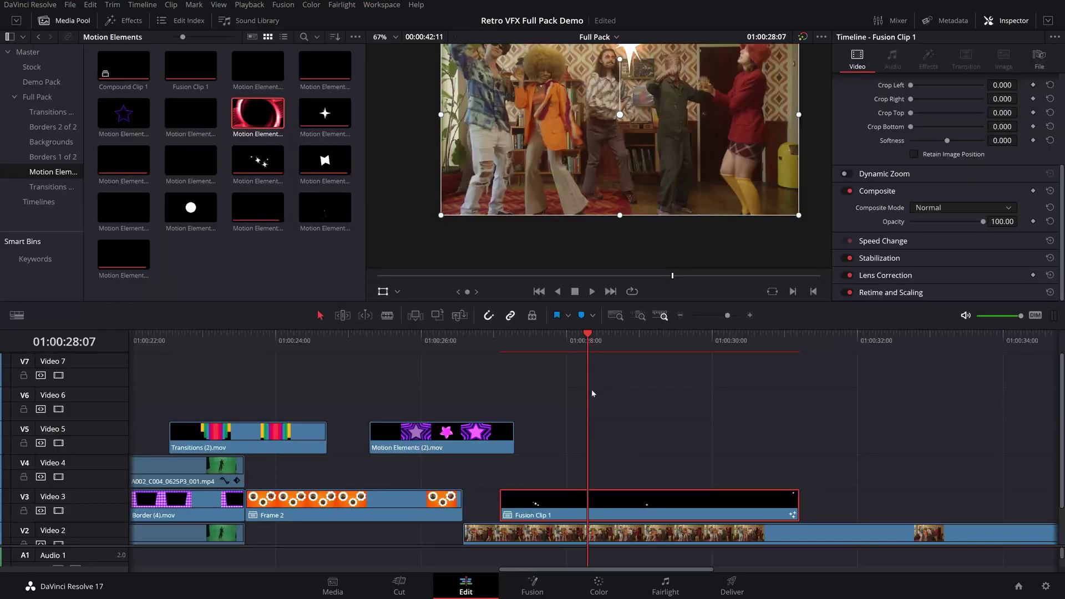
{"action": "left_click", "coordinate": [508, 333]}
{"action": "key", "text": "space"}
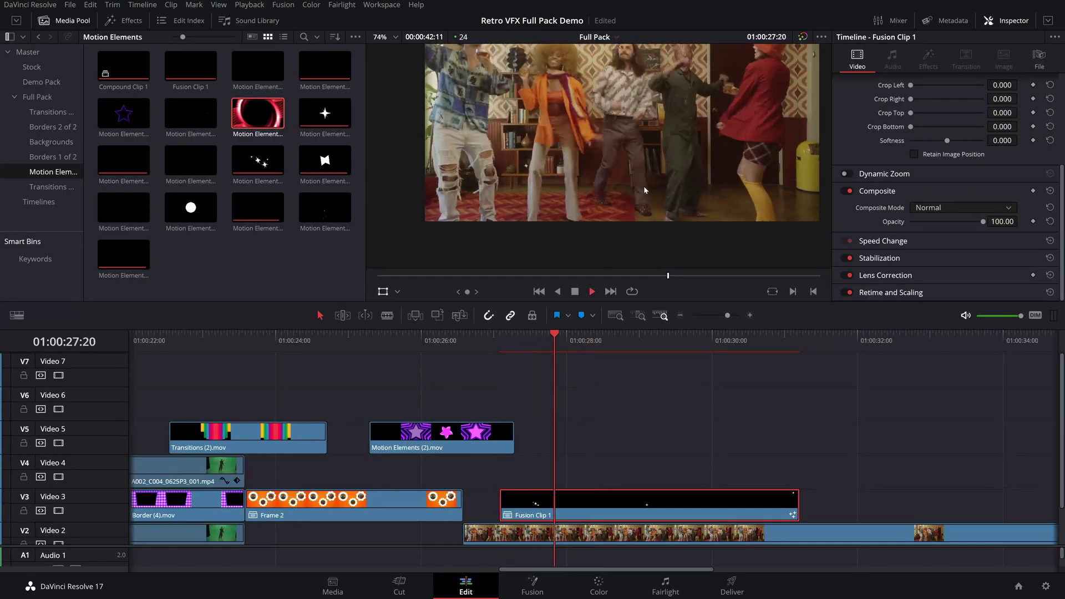
{"action": "scroll", "coordinate": [632, 209], "scroll_direction": "down", "scroll_amount": 2}
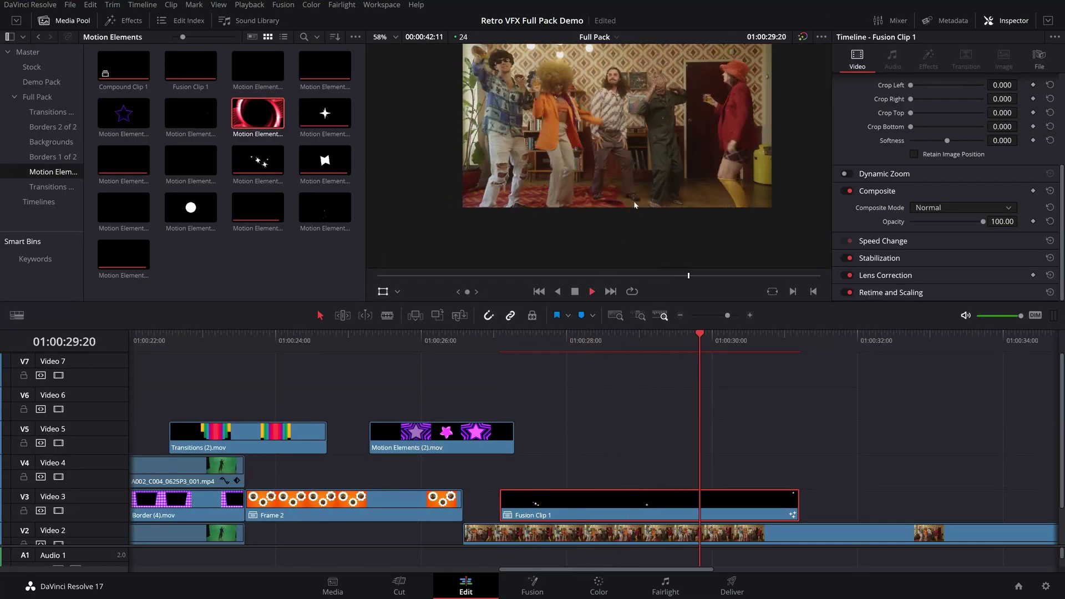
{"action": "key", "text": "space"}
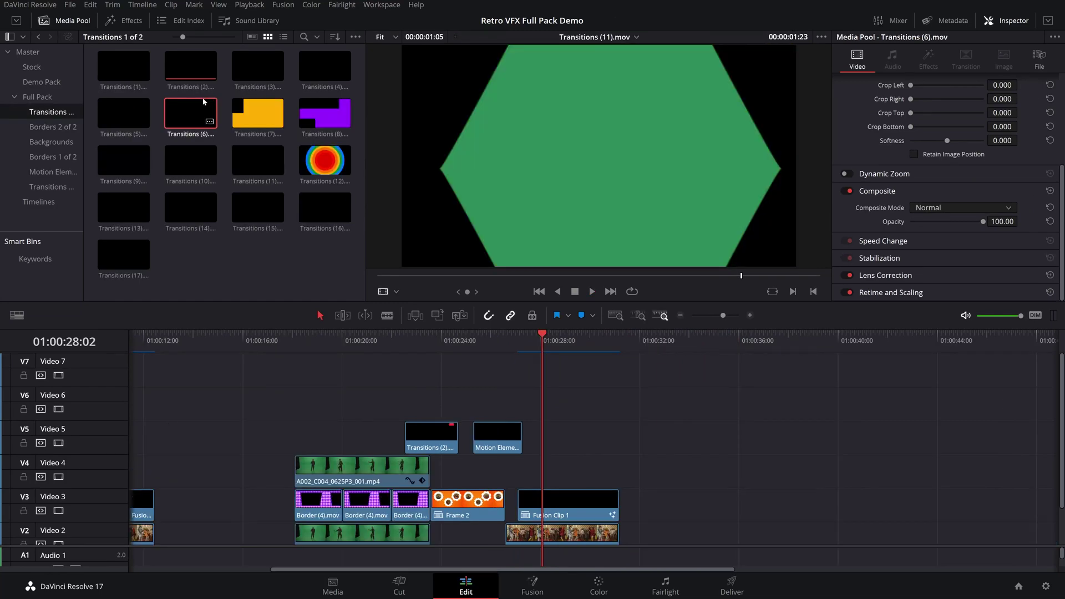
Place Transitions (6).mov on Video 4 so it ends together with the group dance clip, and play the transition.
{"action": "left_click_drag", "start_coordinate": [190, 113], "coordinate": [593, 476]}
{"action": "left_click", "coordinate": [629, 444]}
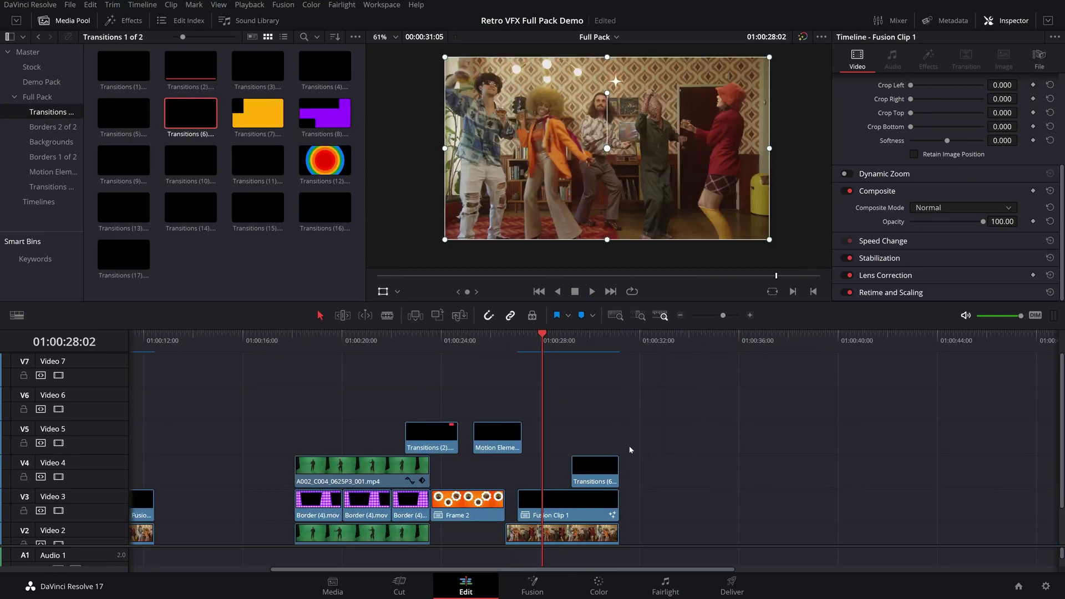
{"action": "key", "text": "space"}
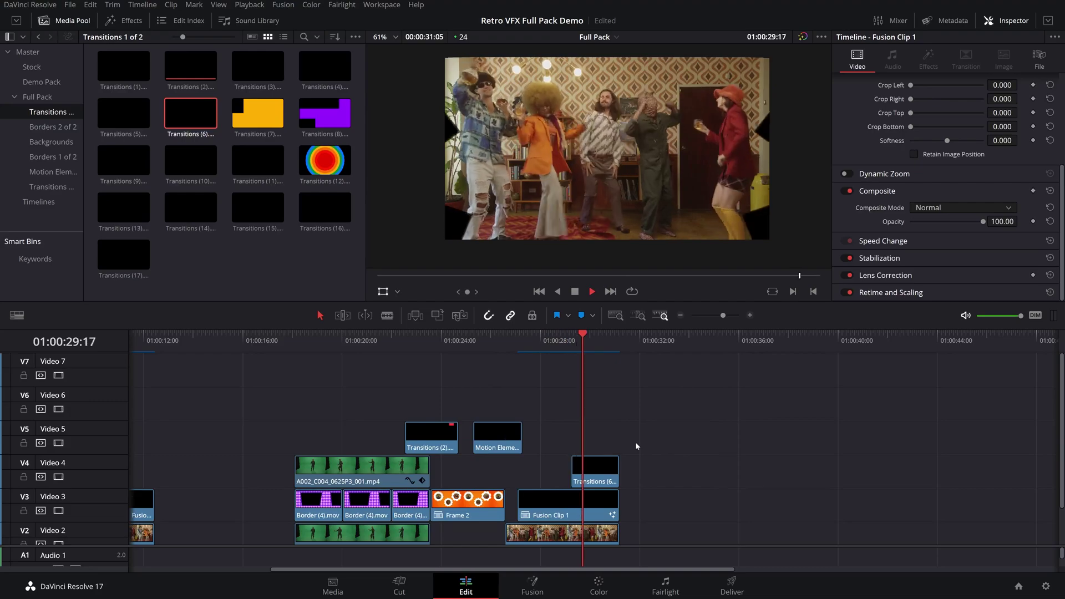